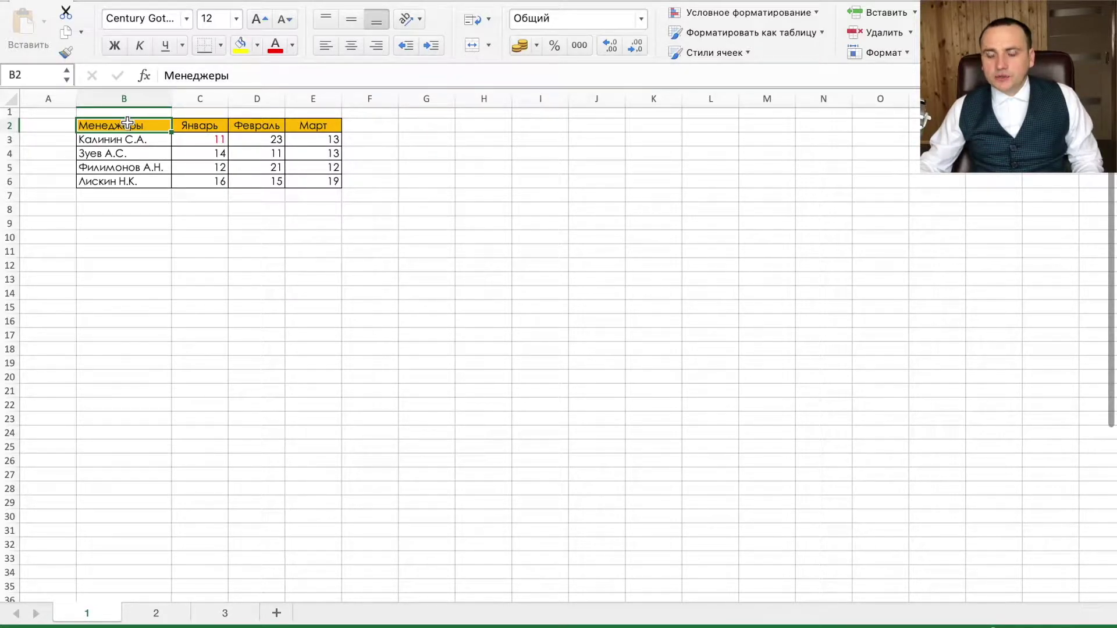
- Select manager names with January figures (B2:C6), after trying Cmd-adding the February and March columns
{"action": "left_click_drag", "start_coordinate": [127, 123], "coordinate": [213, 177]}
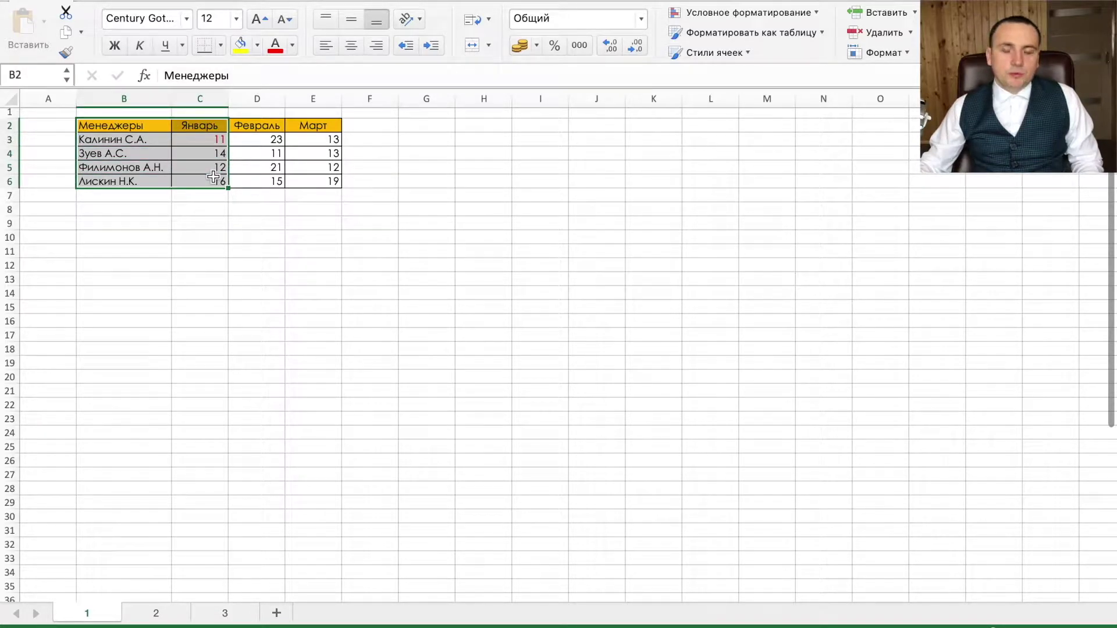
{"action": "left_click_drag", "start_coordinate": [124, 126], "coordinate": [179, 176]}
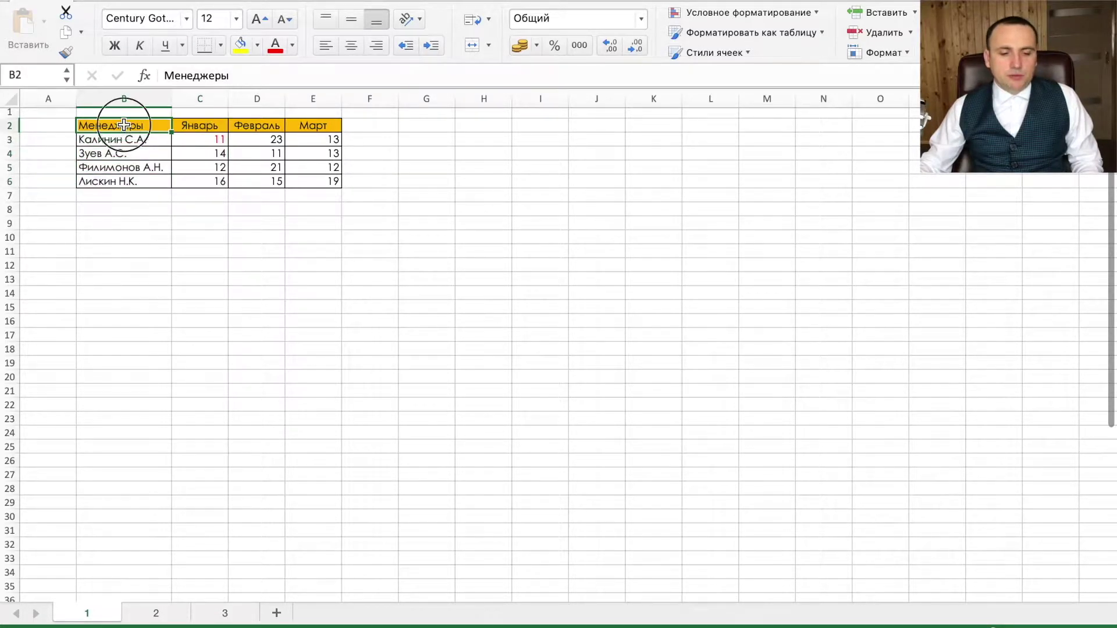
{"action": "left_click_drag", "start_coordinate": [151, 125], "coordinate": [151, 166]}
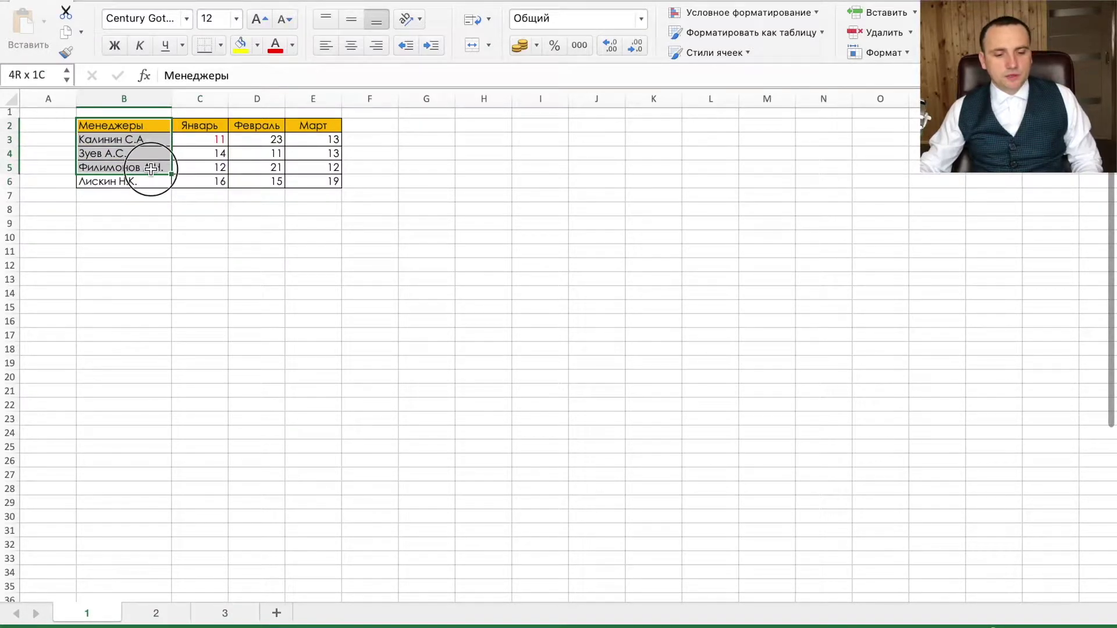
{"action": "left_click_drag", "start_coordinate": [152, 166], "coordinate": [151, 181]}
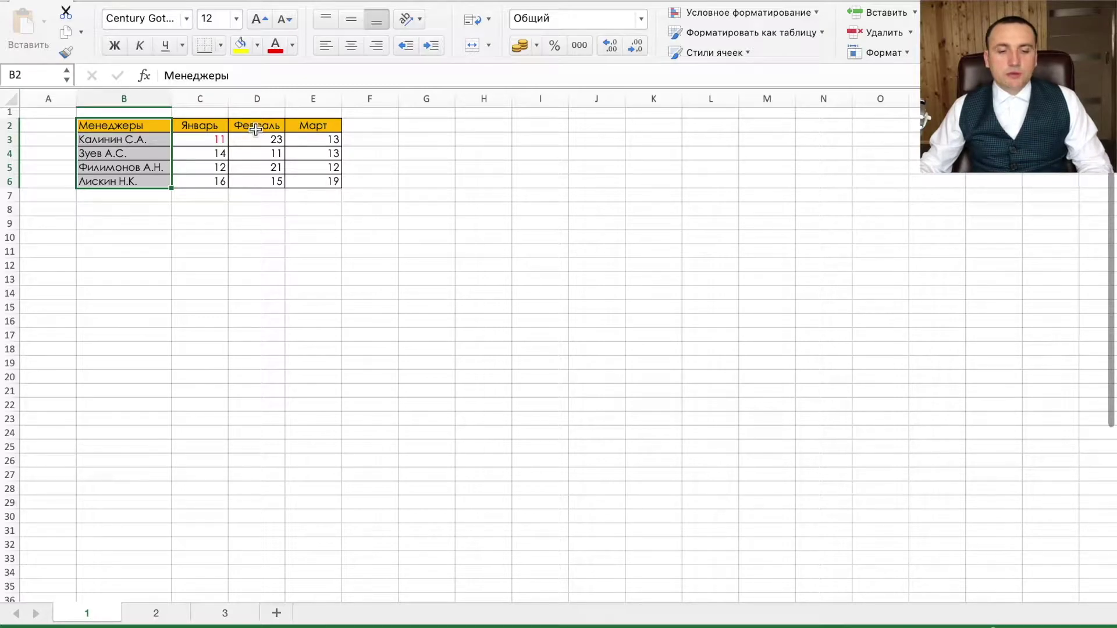
{"action": "left_click_drag", "start_coordinate": [263, 124], "coordinate": [270, 181]}
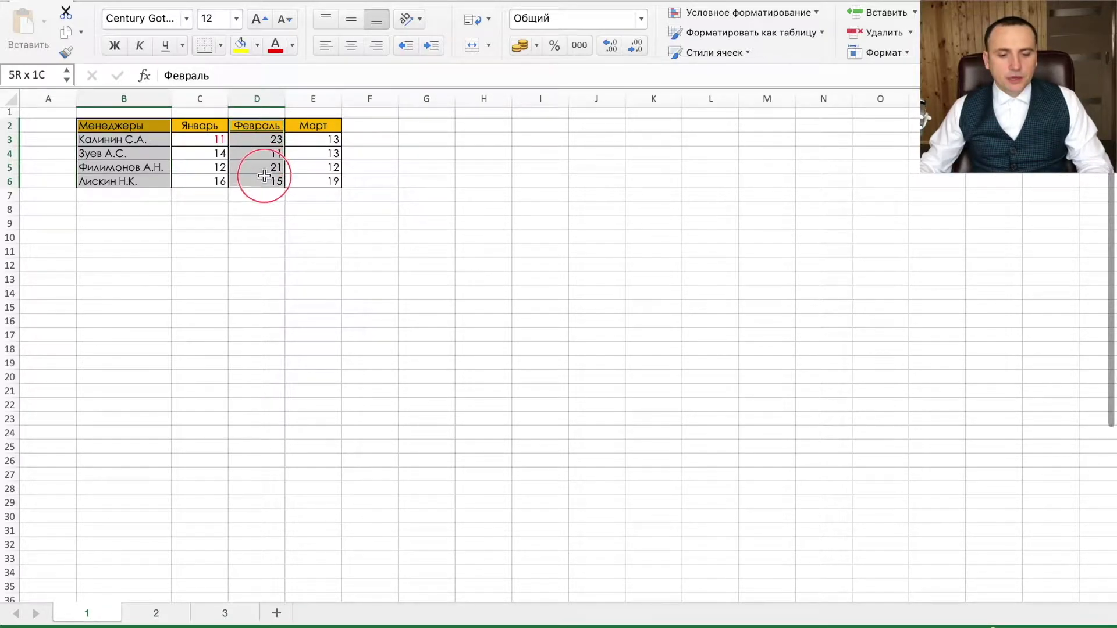
{"action": "left_click_drag", "start_coordinate": [149, 125], "coordinate": [151, 179]}
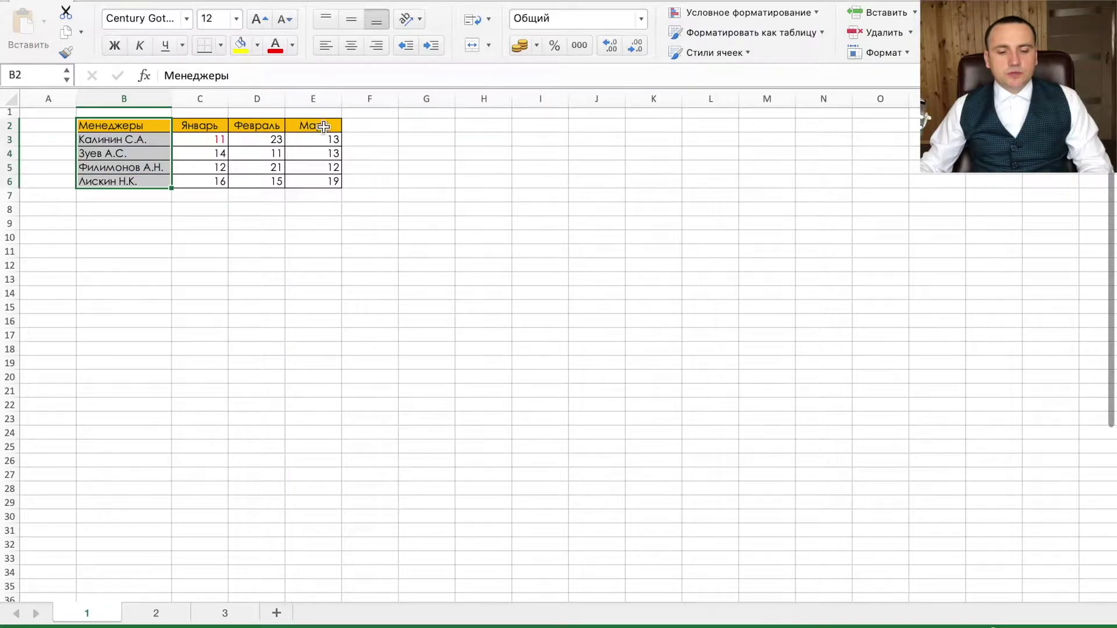
{"action": "left_click_drag", "start_coordinate": [314, 126], "coordinate": [327, 177]}
{"action": "left_click", "coordinate": [314, 209]}
{"action": "mouse_move", "coordinate": [95, 124]}
{"action": "left_mouse_down"}
{"action": "mouse_move", "coordinate": [179, 145]}
{"action": "mouse_move", "coordinate": [192, 182]}
{"action": "left_mouse_up"}
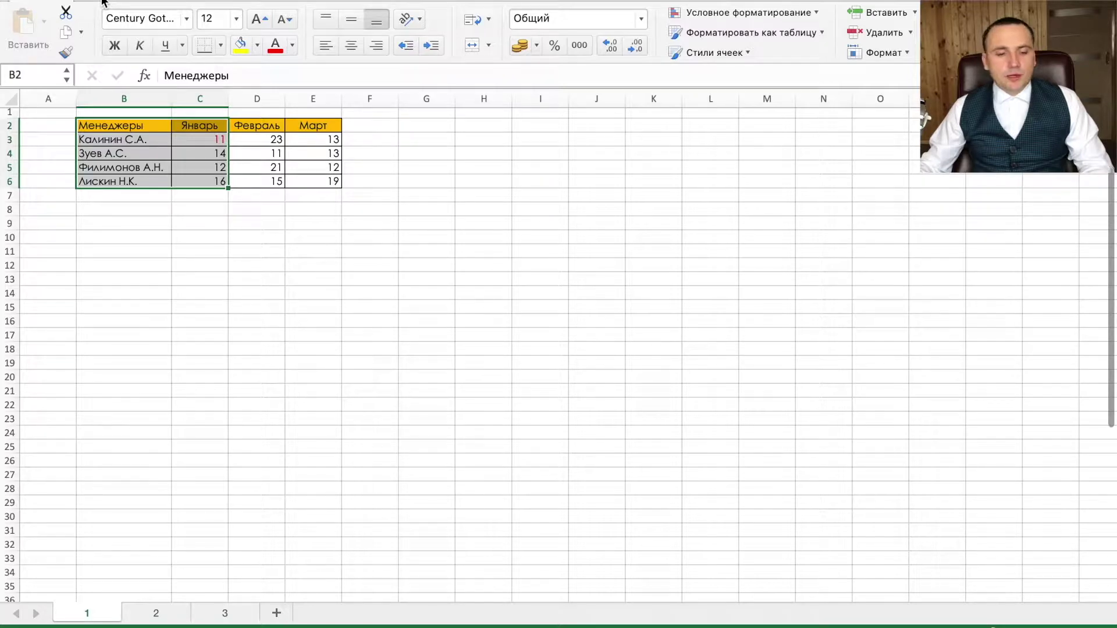
{"action": "left_click", "coordinate": [102, 2]}
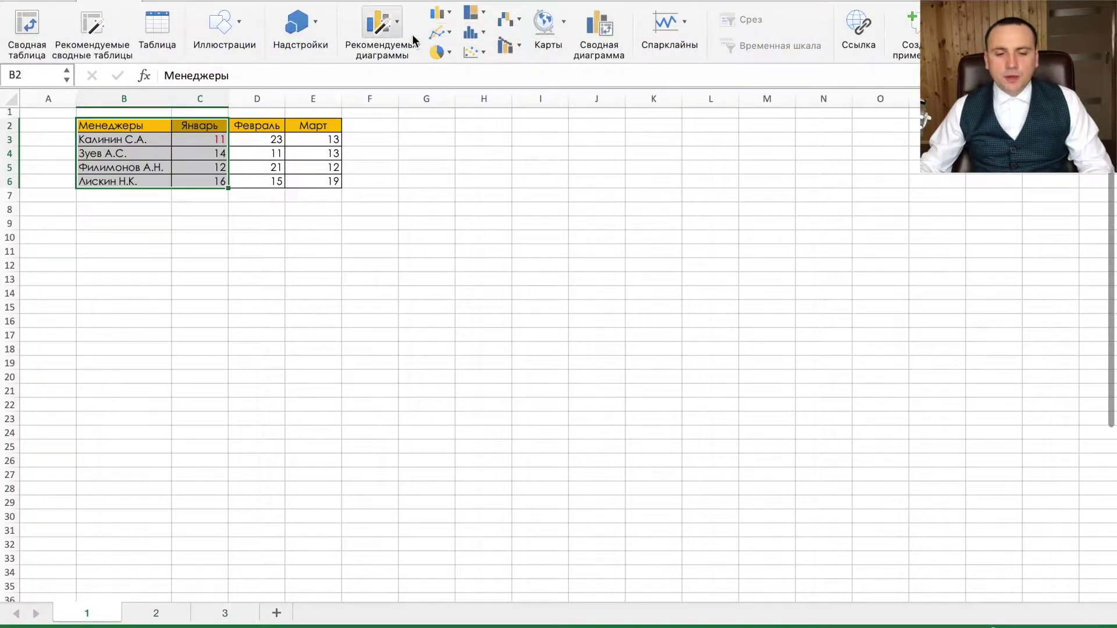
- Insert a clustered column chart of the January figures and move it below the table
{"action": "left_click", "coordinate": [448, 11]}
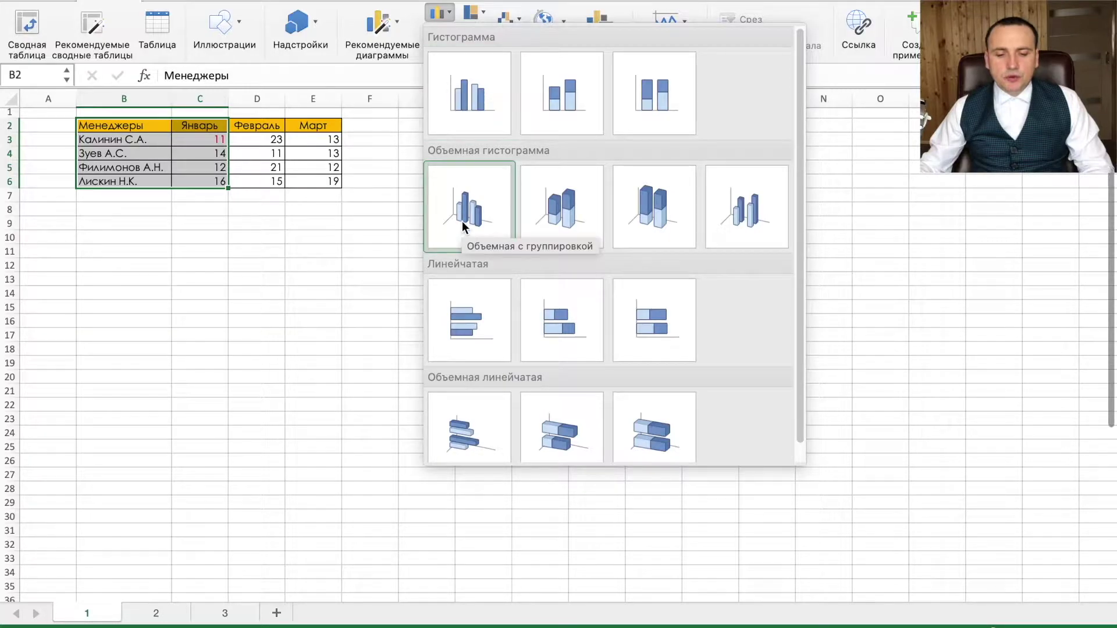
{"action": "left_click", "coordinate": [464, 117]}
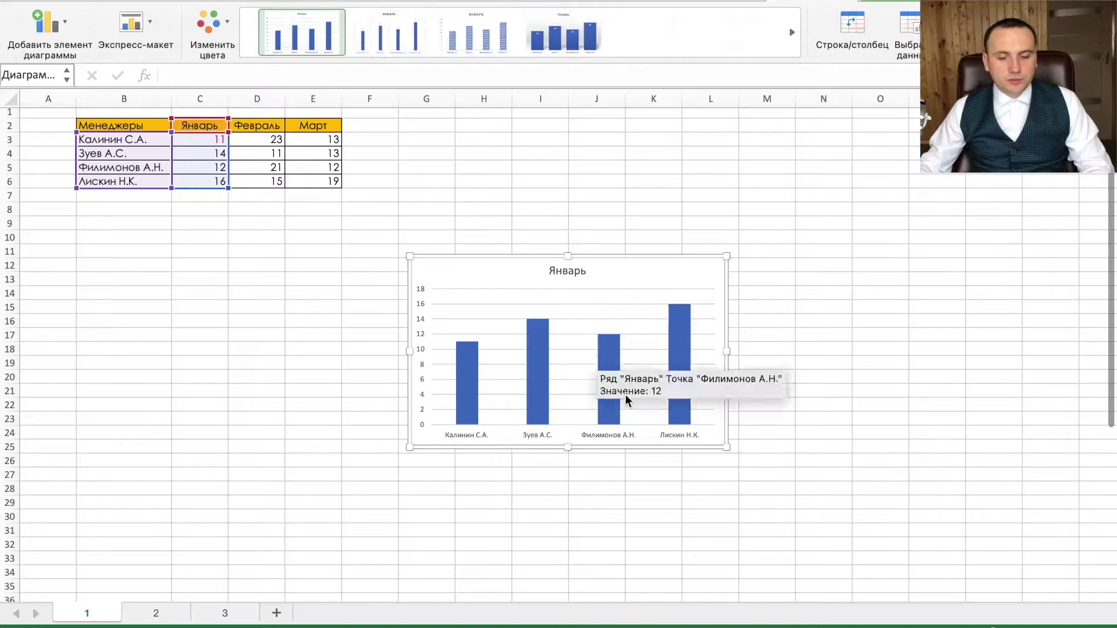
{"action": "left_click_drag", "start_coordinate": [606, 249], "coordinate": [278, 228]}
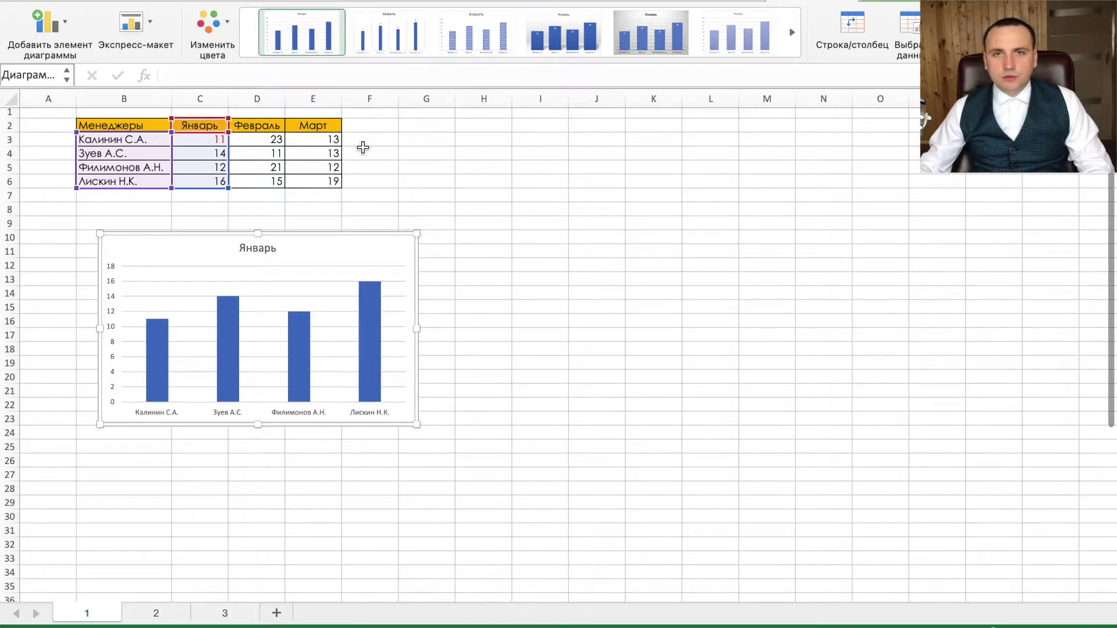
- Enlarge the chart and retitle it 'Продажи за январь'
{"action": "left_click_drag", "start_coordinate": [413, 425], "coordinate": [568, 531]}
{"action": "left_click", "coordinate": [340, 249]}
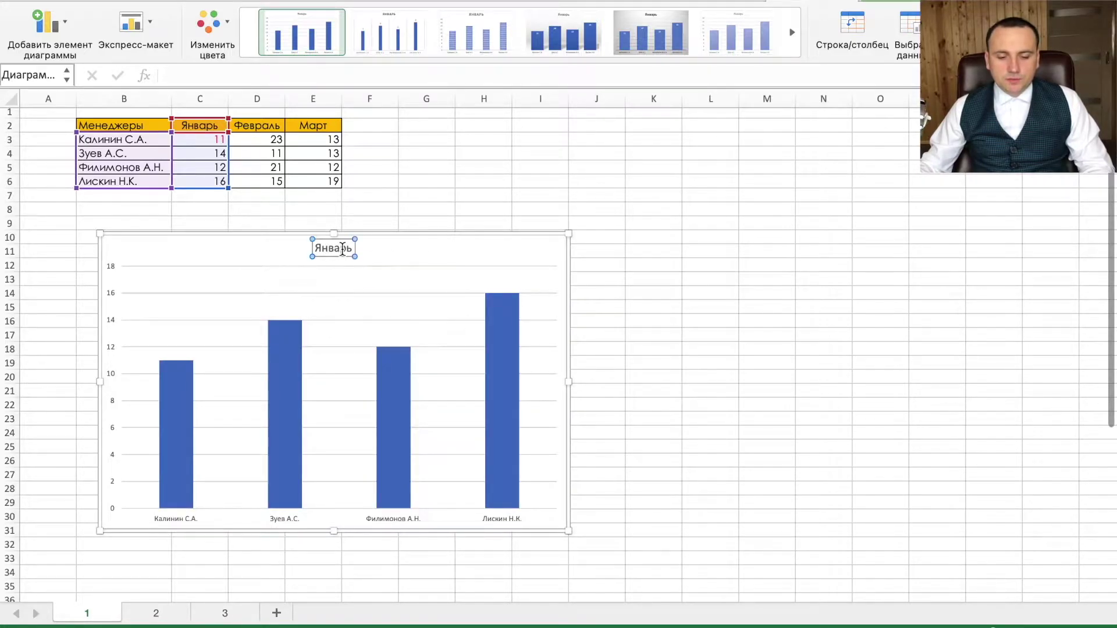
{"action": "left_click", "coordinate": [175, 74]}
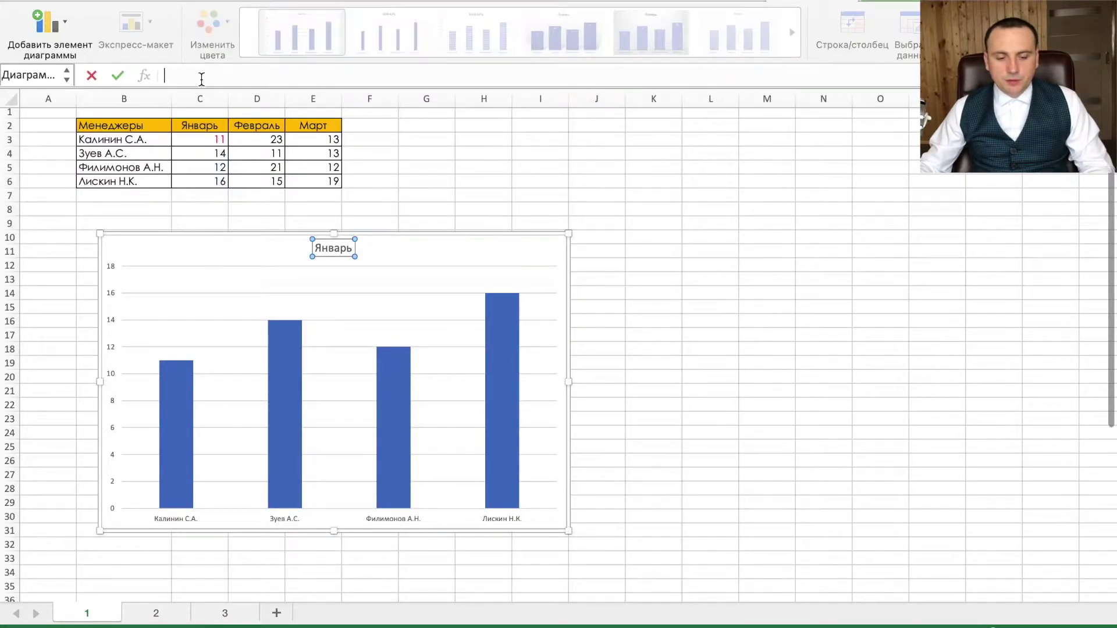
{"action": "type", "text": "Продажи за январь"}
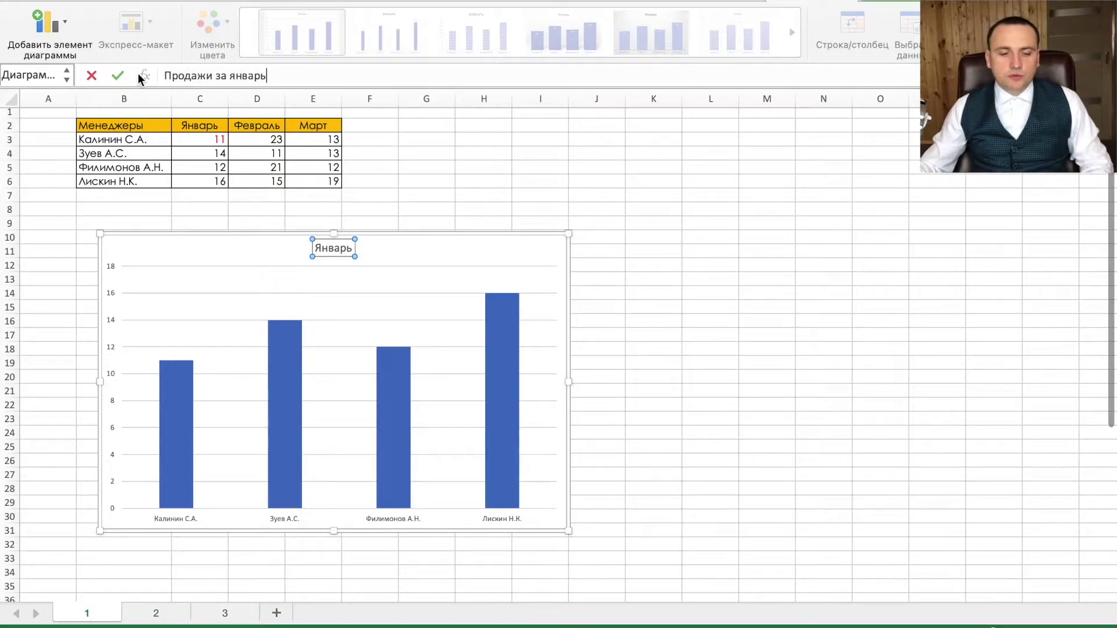
{"action": "left_click", "coordinate": [117, 75]}
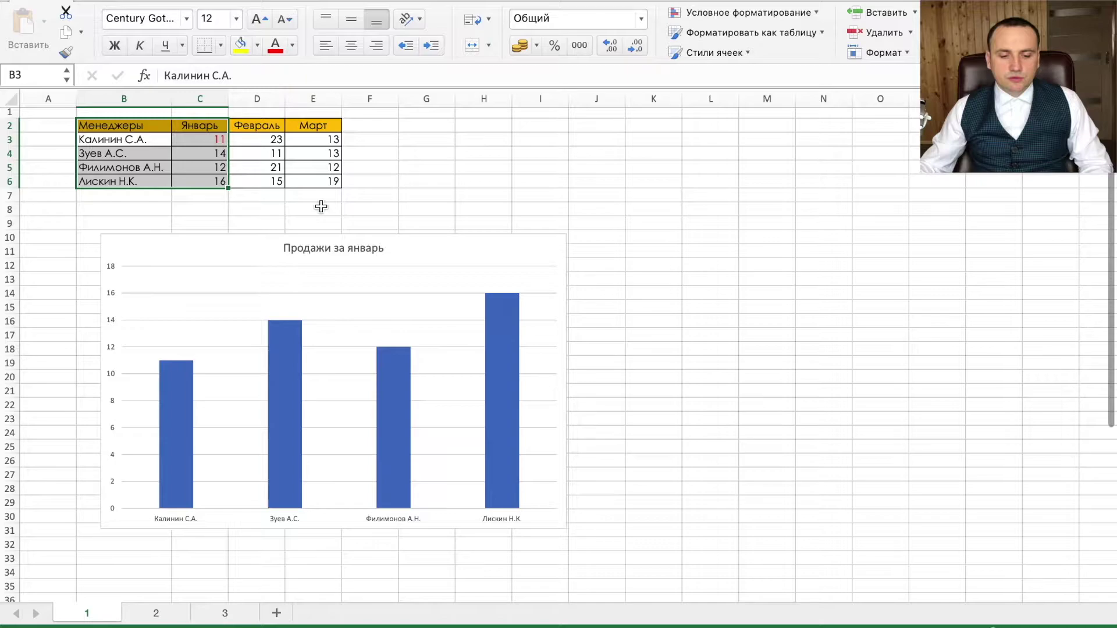
- Reselect the chart title and begin an '=' formula for it in the formula bar
{"action": "left_click", "coordinate": [338, 248]}
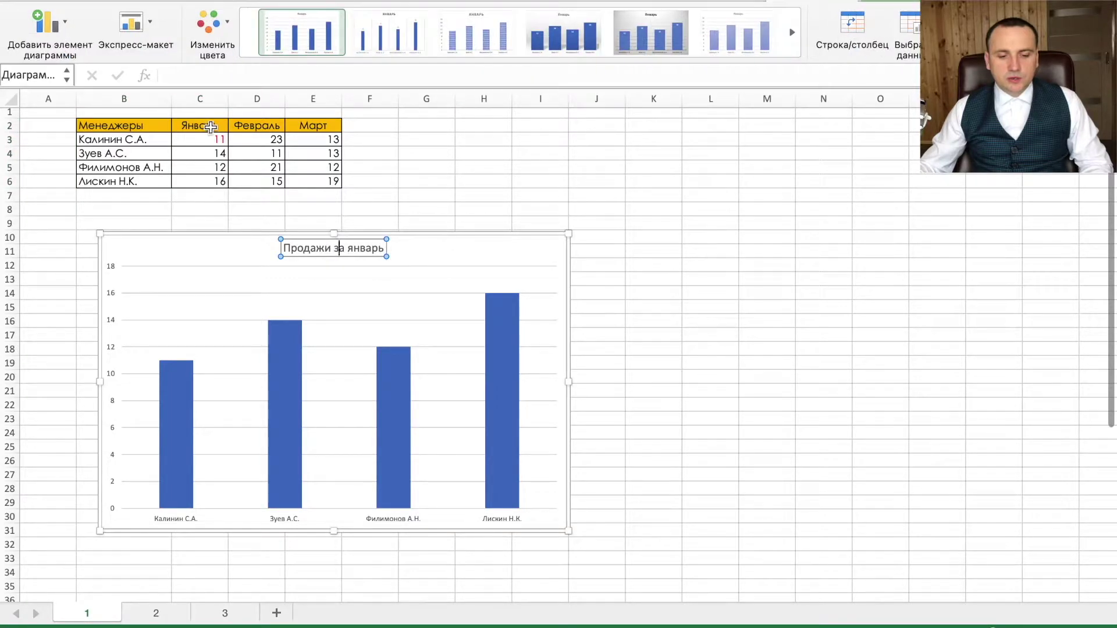
{"action": "left_click", "coordinate": [385, 248]}
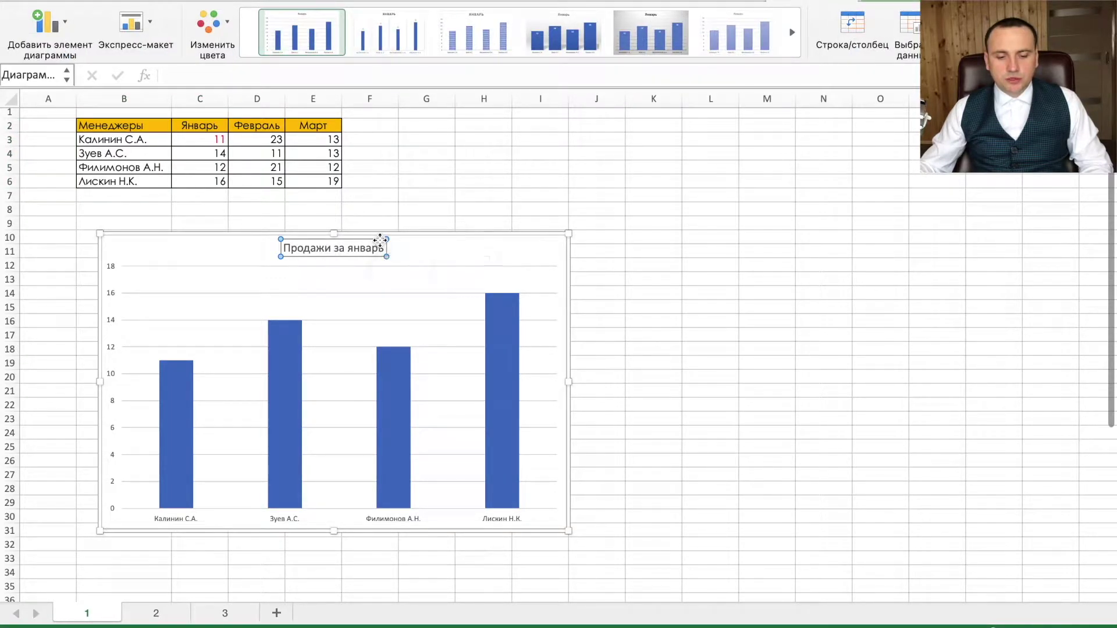
{"action": "left_click", "coordinate": [258, 76]}
{"action": "type", "text": "="}
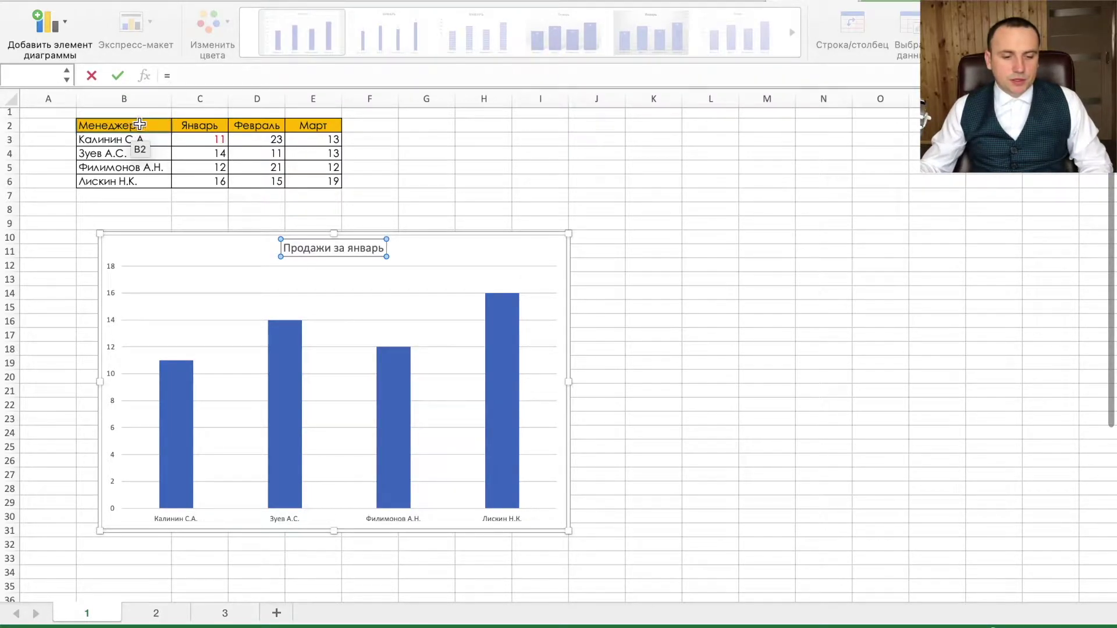
- Link the chart title to cell C2, then rename C2 'Продажи январь' and center it
{"action": "left_click", "coordinate": [190, 122]}
{"action": "left_click", "coordinate": [117, 75]}
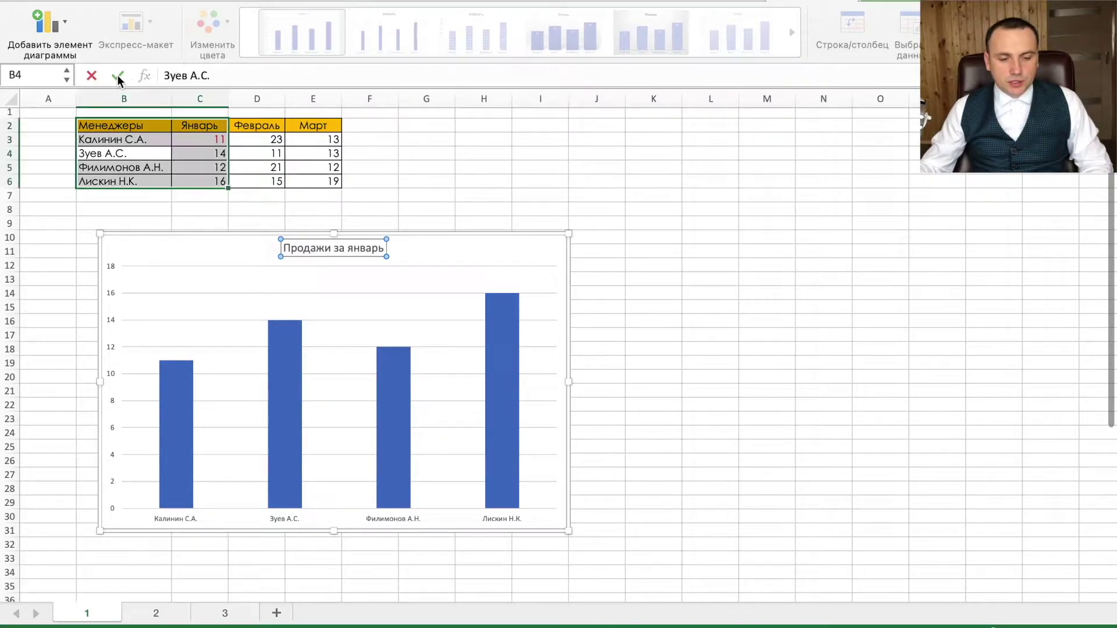
{"action": "left_click", "coordinate": [214, 126]}
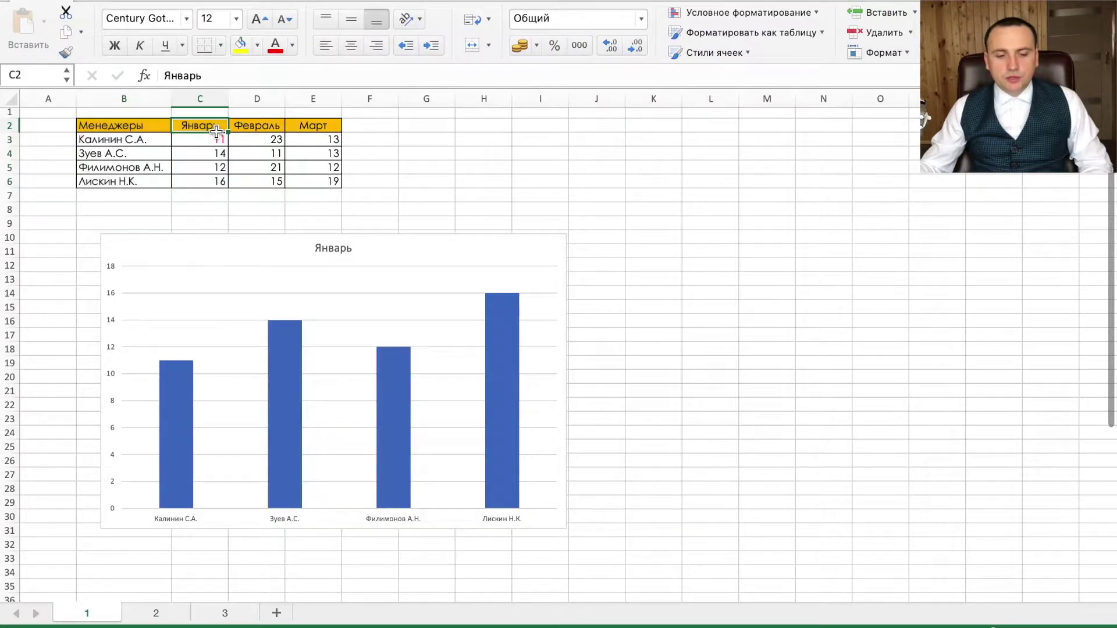
{"action": "left_click", "coordinate": [155, 75]}
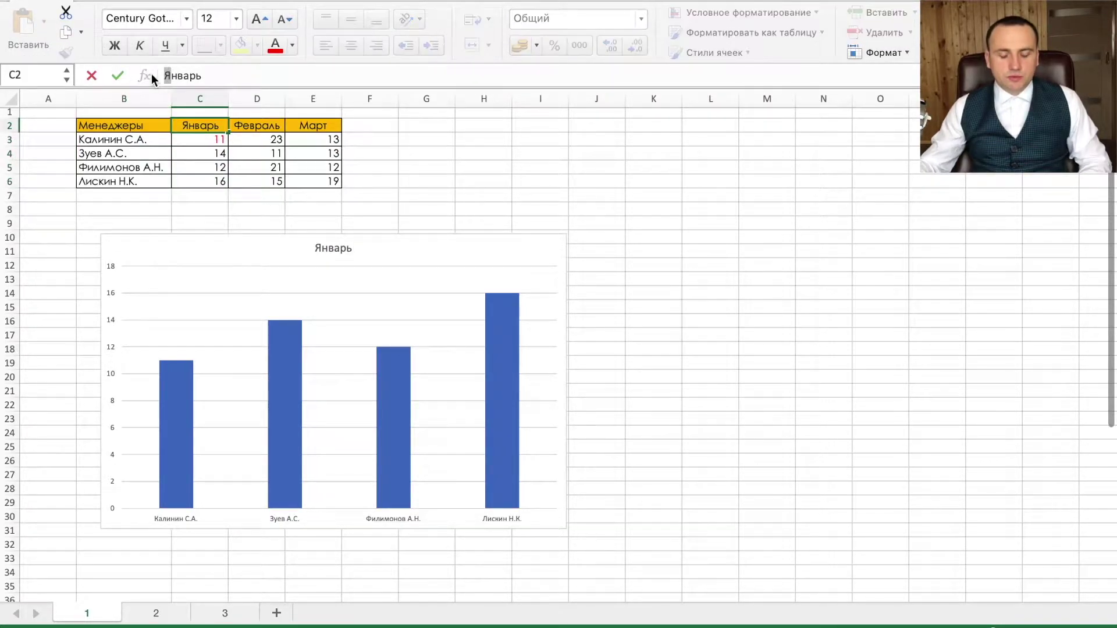
{"action": "key", "text": "Delete"}
{"action": "type", "text": "Продажи я"}
{"action": "key", "text": "Return"}
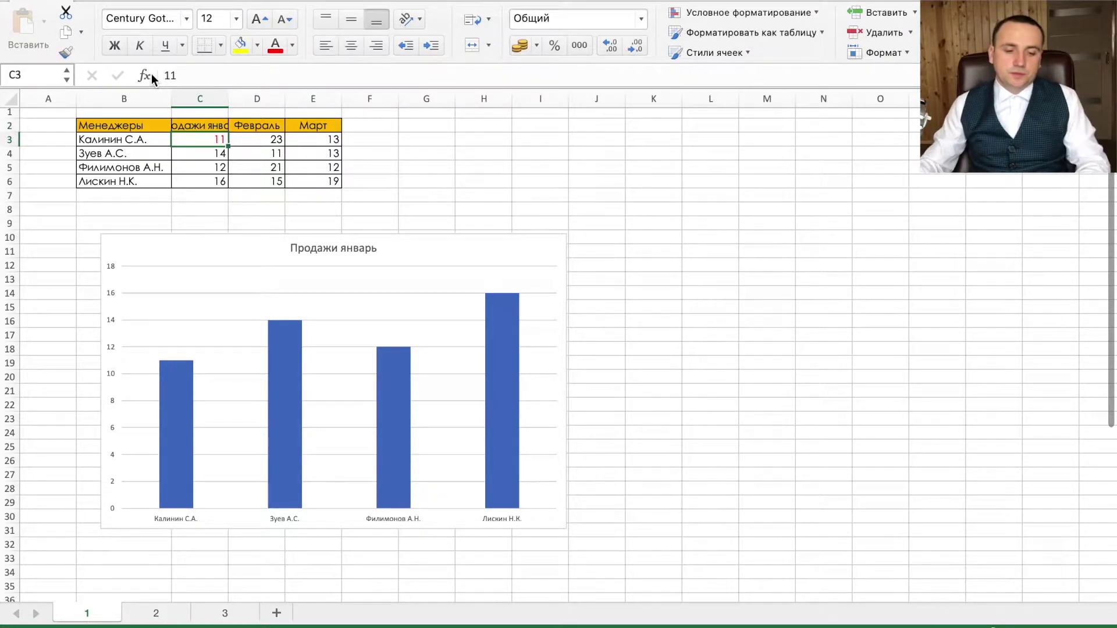
{"action": "left_click", "coordinate": [211, 126]}
{"action": "left_click", "coordinate": [351, 45]}
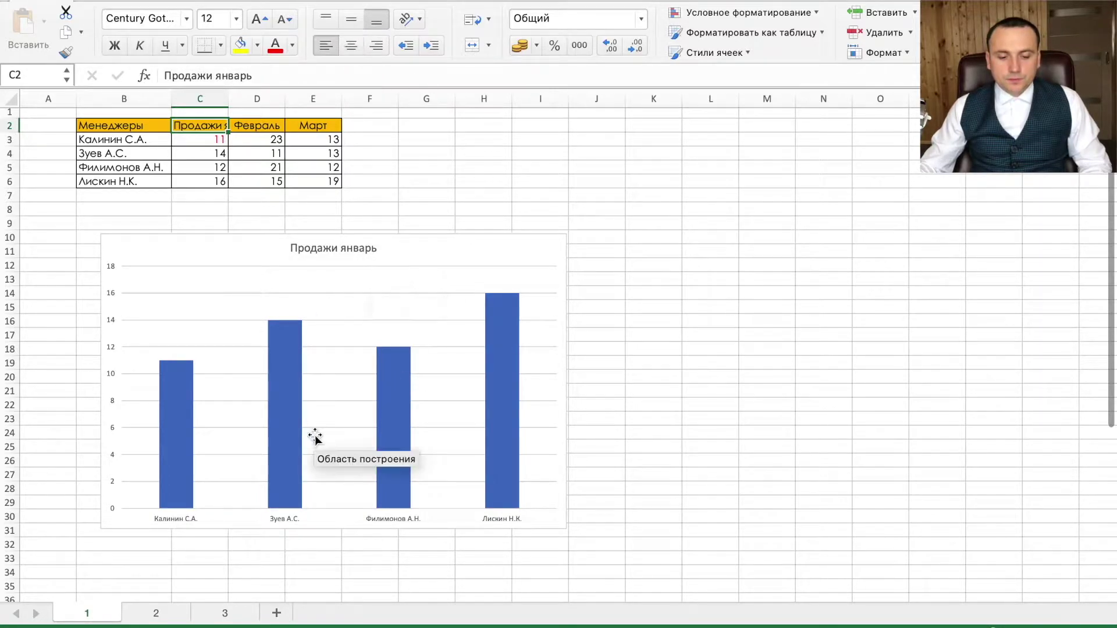
{"action": "left_click", "coordinate": [112, 267]}
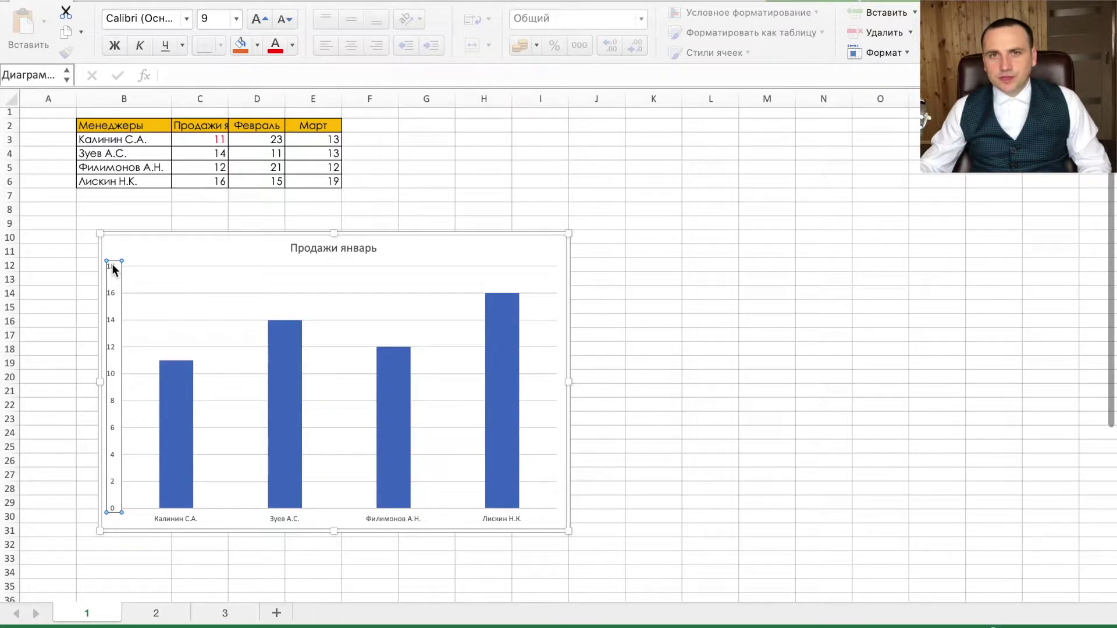
- Set value-axis labels to Century Gothic size 10 and manager-name labels to 10,5
{"action": "left_click", "coordinate": [188, 20]}
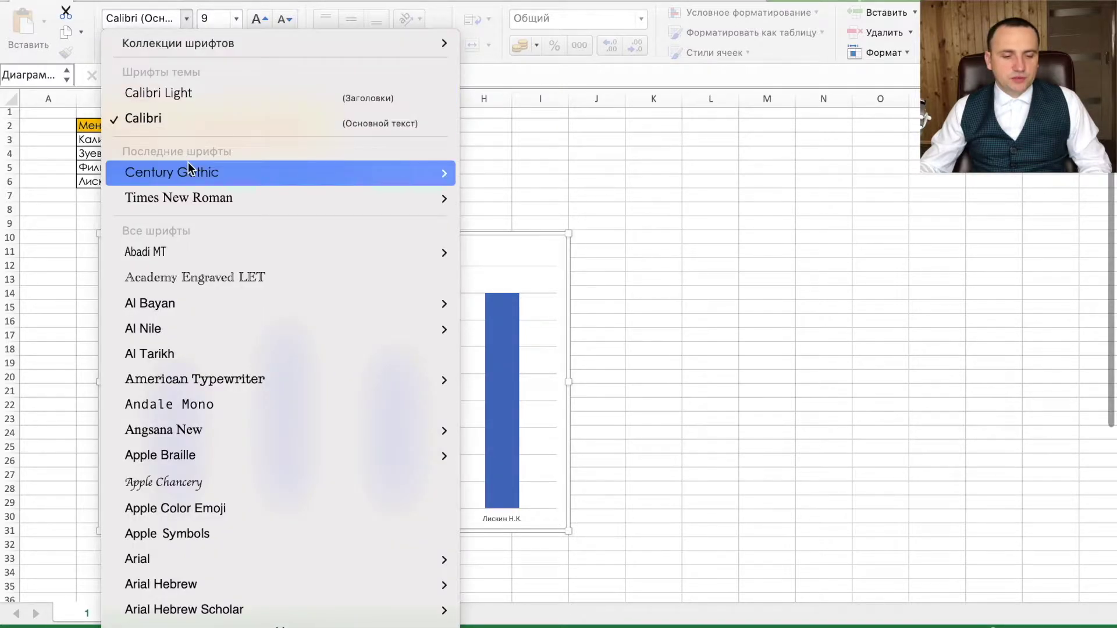
{"action": "left_click", "coordinate": [523, 173]}
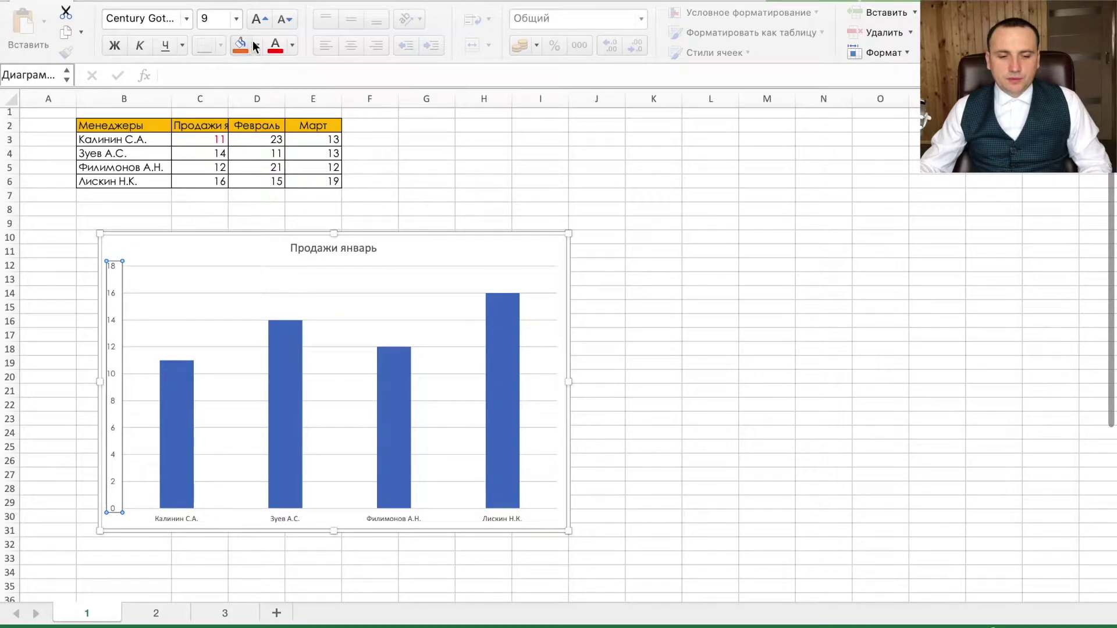
{"action": "left_click", "coordinate": [256, 19]}
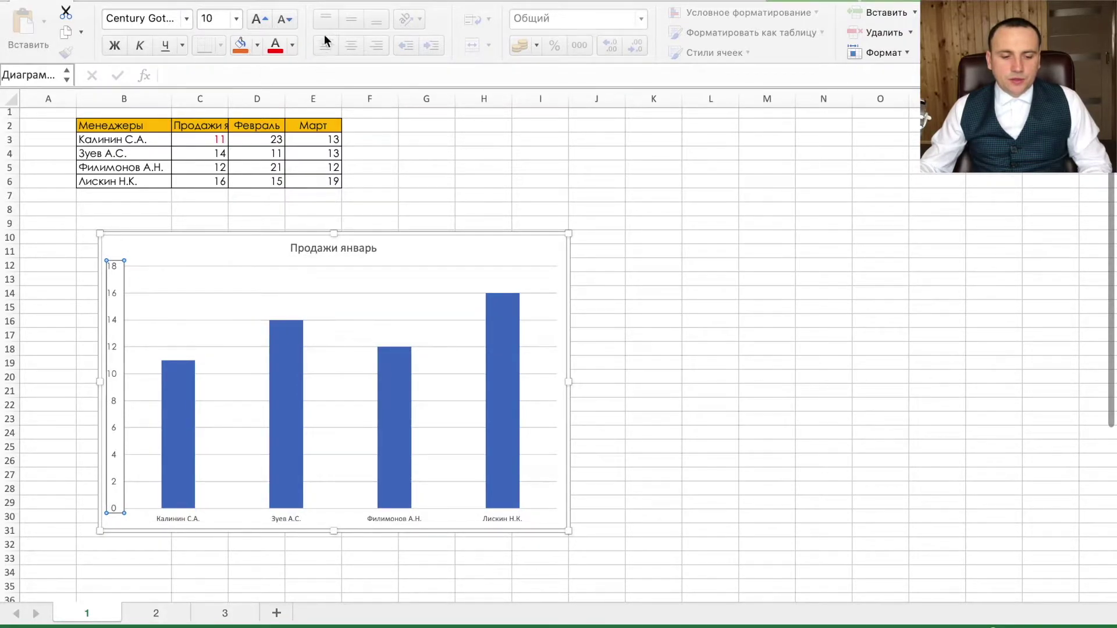
{"action": "left_click", "coordinate": [184, 517]}
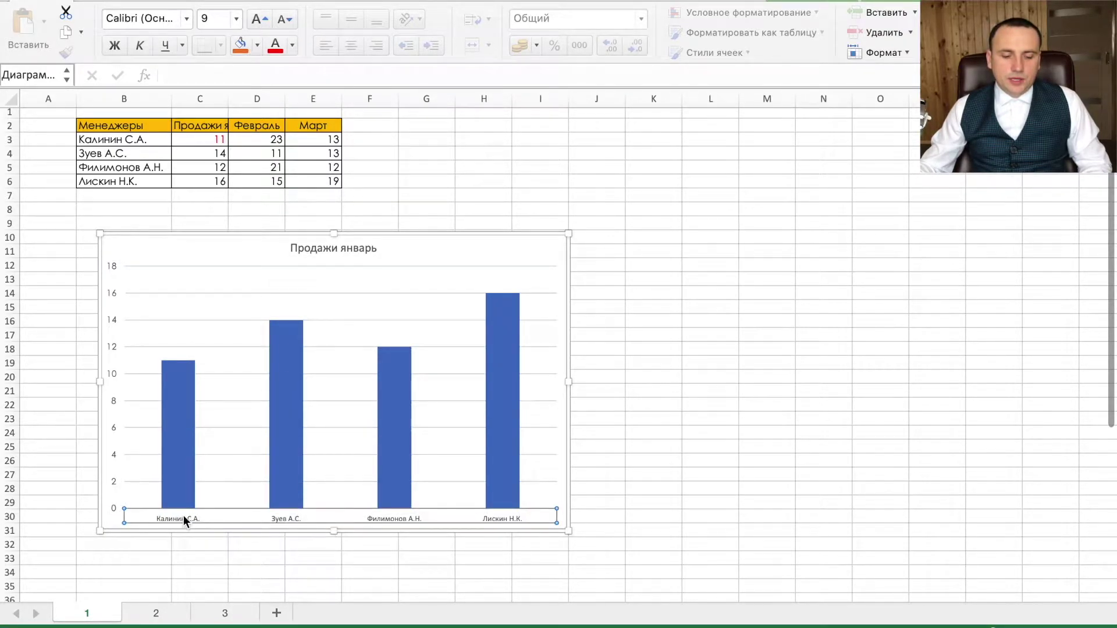
{"action": "left_click", "coordinate": [256, 22]}
{"action": "left_click", "coordinate": [256, 22]}
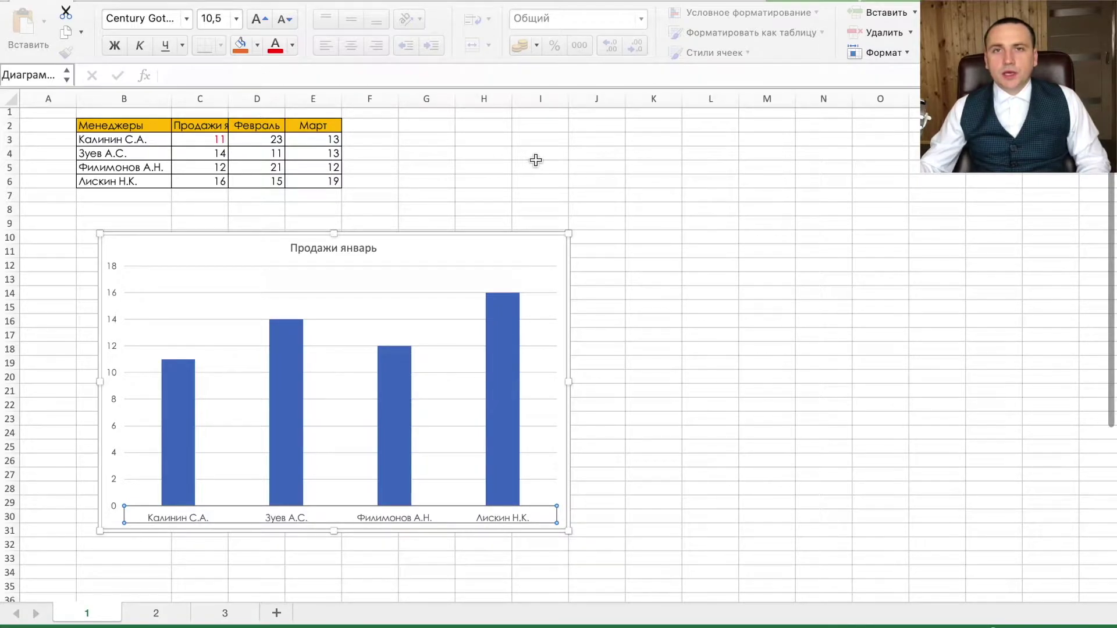
{"action": "left_click", "coordinate": [756, 152]}
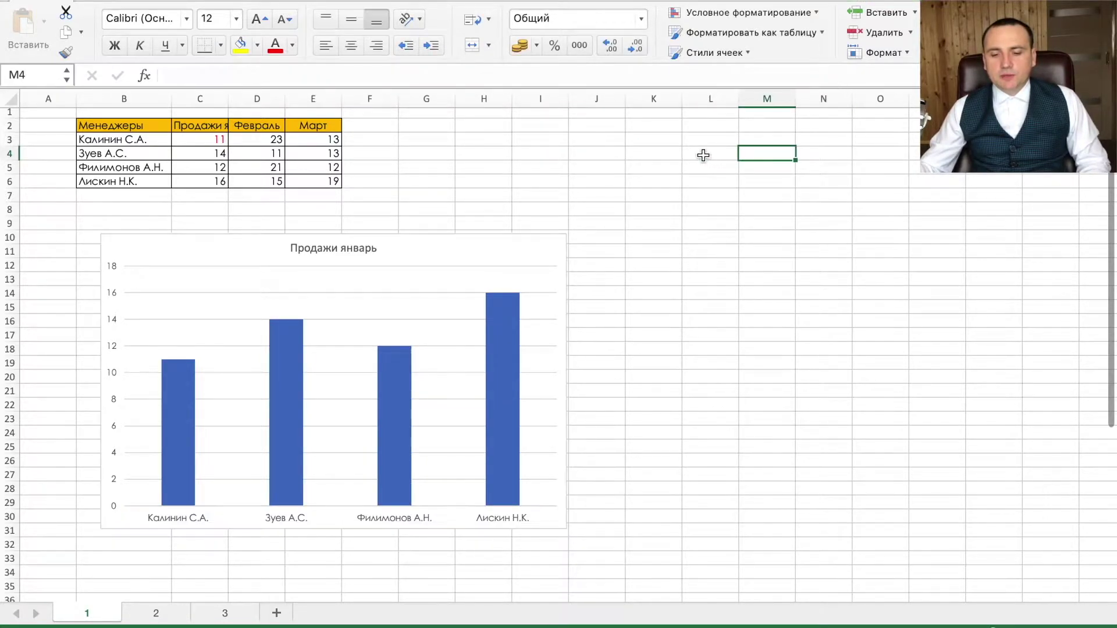
- Merge L4:N13 into one centred cell containing the word 'тест'
{"action": "left_click_drag", "start_coordinate": [705, 152], "coordinate": [846, 283]}
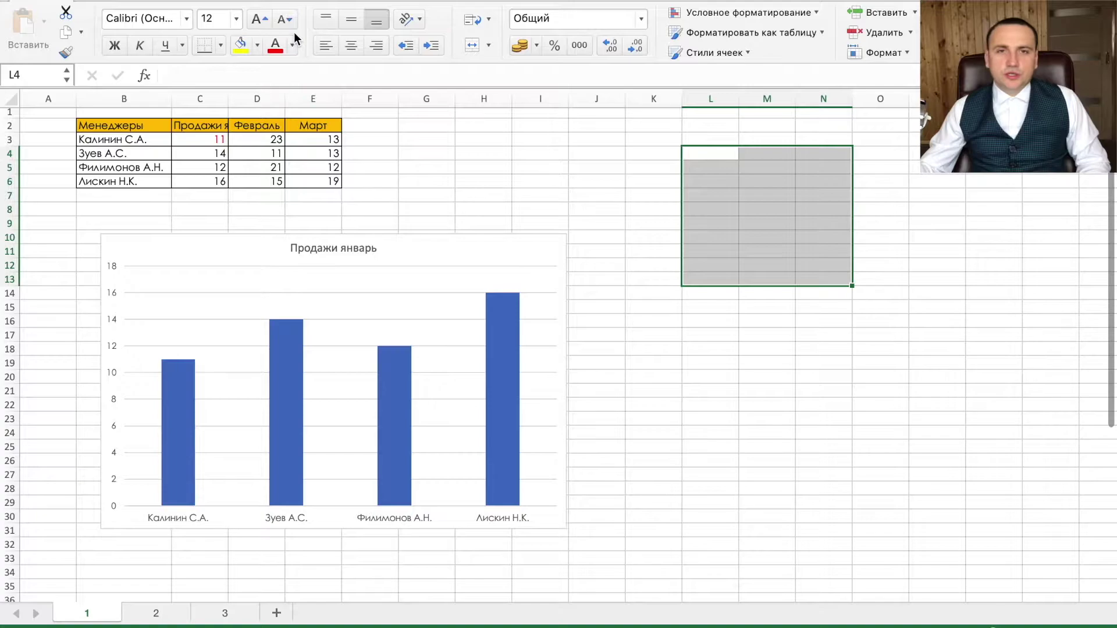
{"action": "left_click", "coordinate": [470, 46]}
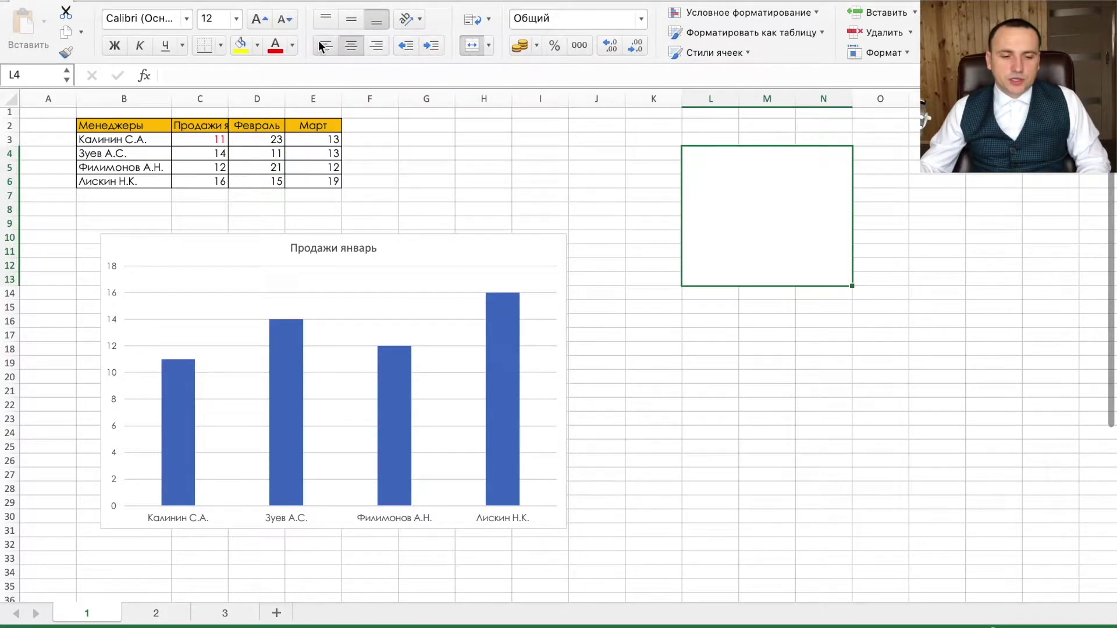
{"action": "type", "text": "тест"}
{"action": "key", "text": "Return"}
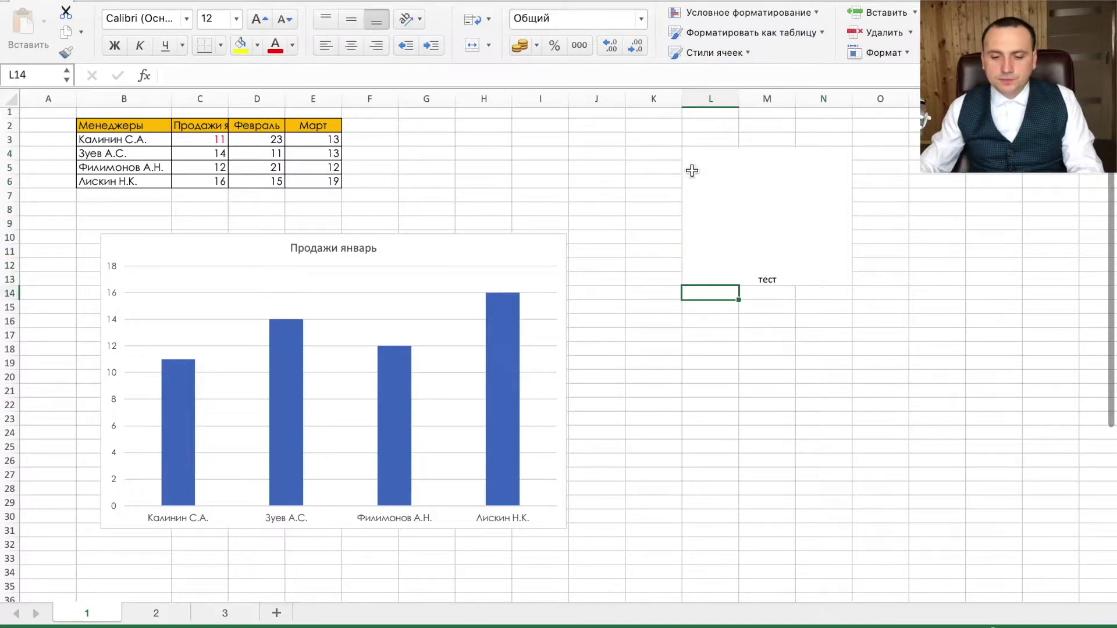
- Set the word 'тест' in the Times font
{"action": "left_click", "coordinate": [690, 169]}
{"action": "left_click", "coordinate": [140, 18]}
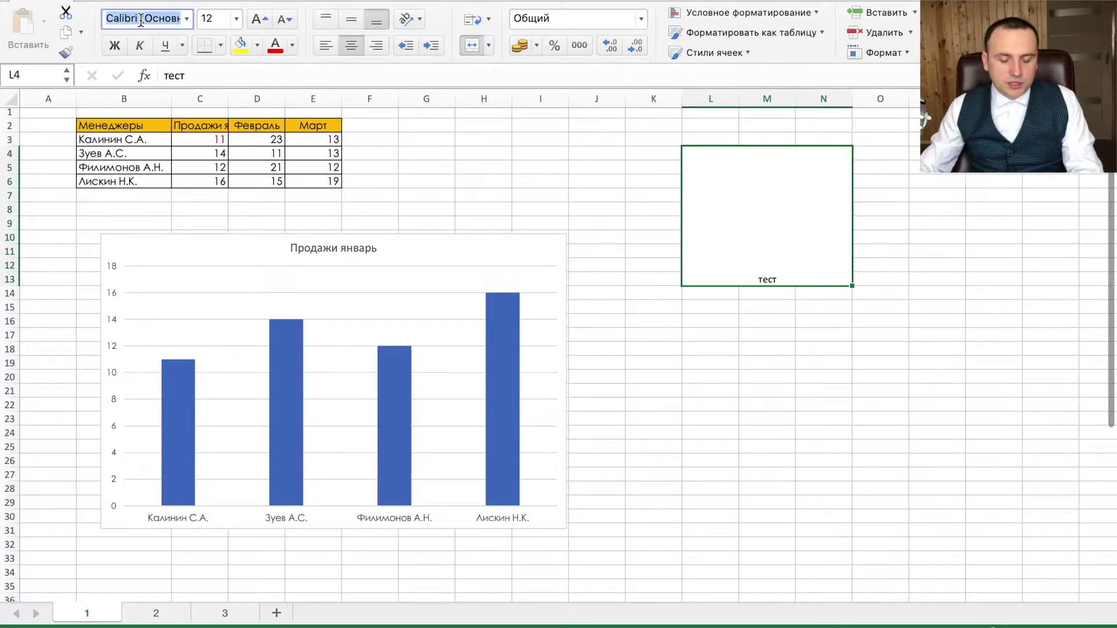
{"action": "type", "text": "ешь"}
{"action": "key", "text": "BackSpace"}
{"action": "key", "text": "BackSpace"}
{"action": "key", "text": "BackSpace"}
{"action": "type", "text": "tim"}
{"action": "key", "text": "Return"}
{"action": "left_click", "coordinate": [712, 307]}
{"action": "left_click", "coordinate": [692, 233]}
- Enlarge 'тест' to 72 points and switch it to Century Gothic
{"action": "left_click", "coordinate": [261, 19]}
{"action": "left_click", "coordinate": [261, 18]}
{"action": "left_click", "coordinate": [261, 18]}
{"action": "left_click", "coordinate": [261, 19]}
{"action": "left_click", "coordinate": [264, 19]}
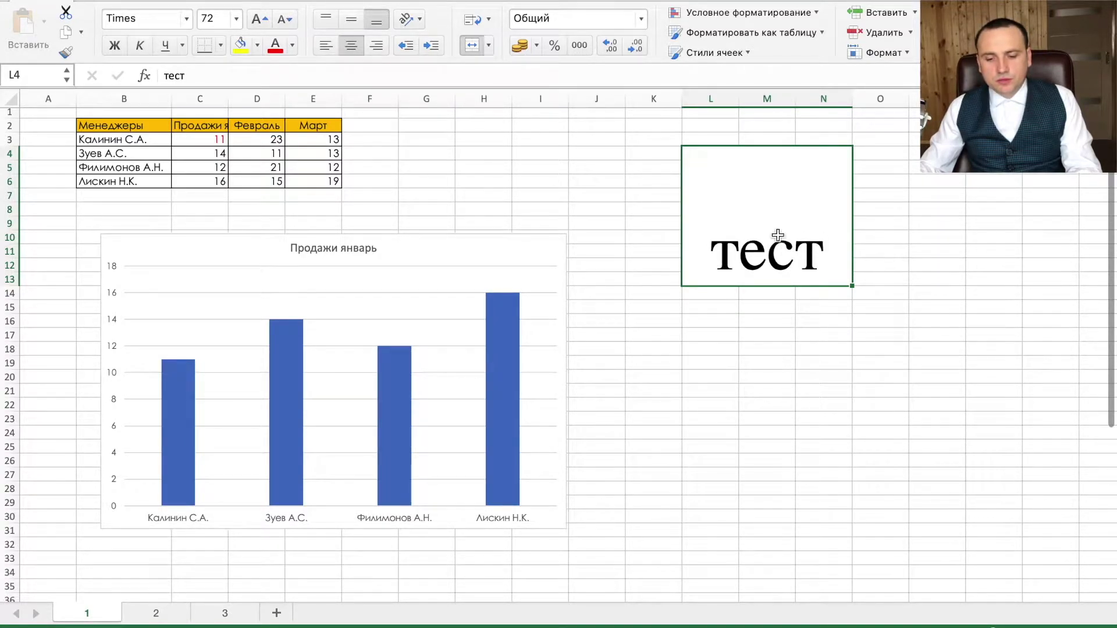
{"action": "left_click", "coordinate": [187, 23]}
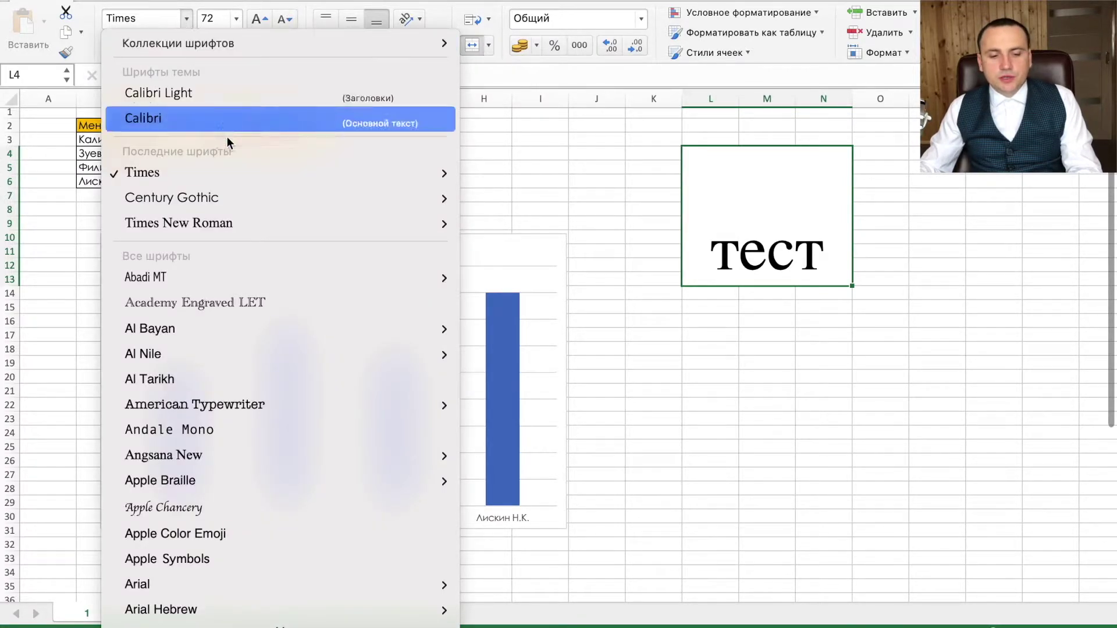
{"action": "mouse_move", "coordinate": [171, 197]}
{"action": "left_click", "coordinate": [534, 199]}
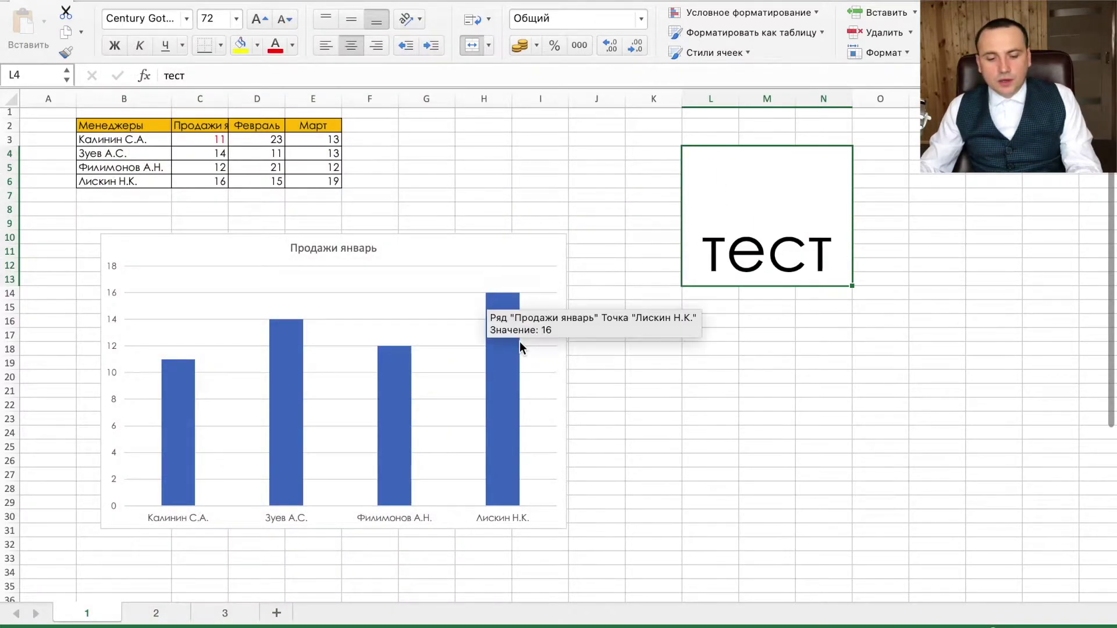
- Set the 'Продажи январь' chart title in Century Gothic
{"action": "left_click", "coordinate": [333, 255]}
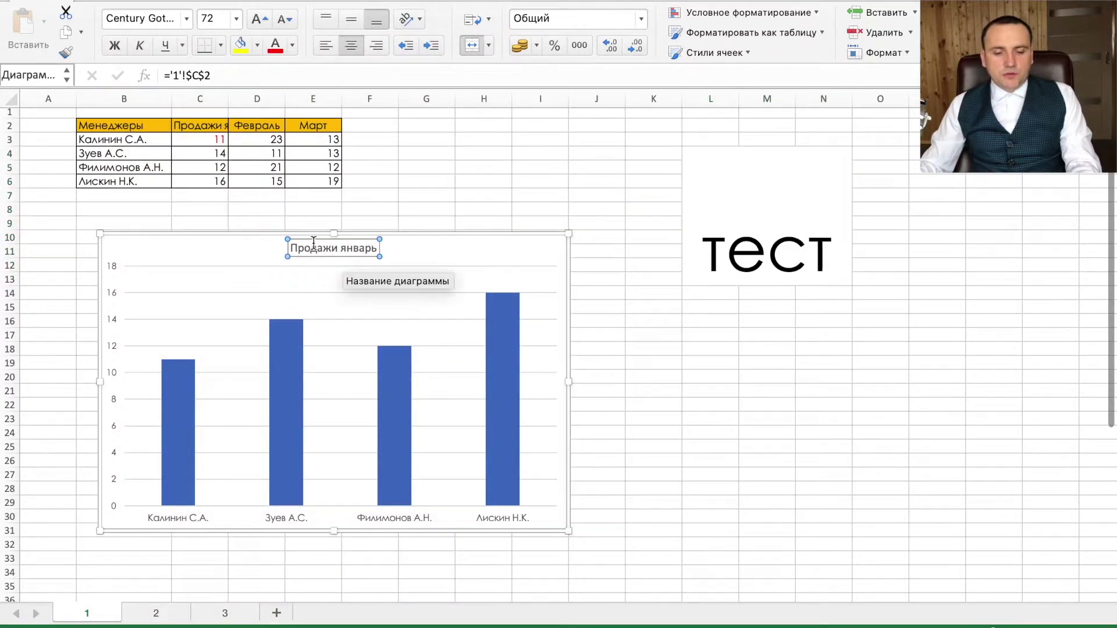
{"action": "left_click", "coordinate": [187, 19]}
{"action": "mouse_move", "coordinate": [171, 172]}
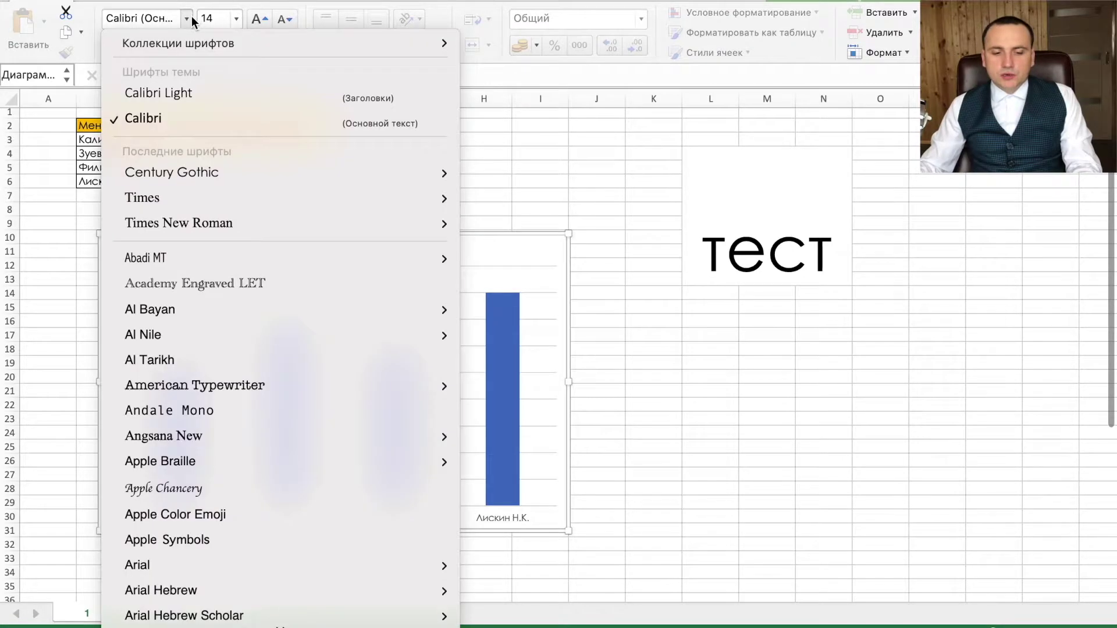
{"action": "left_click", "coordinate": [481, 172]}
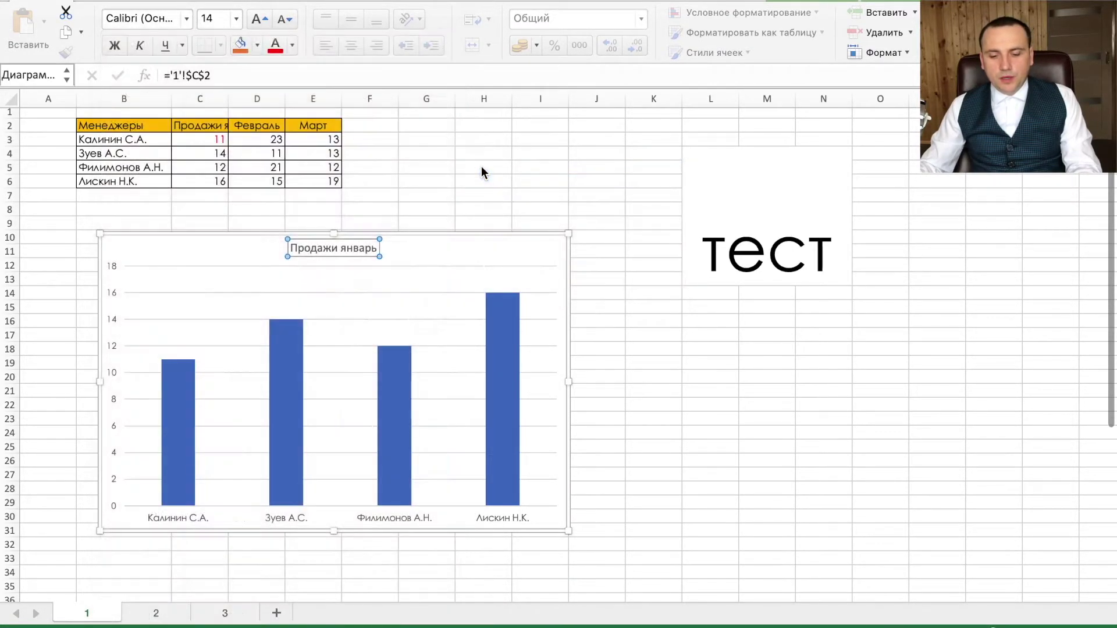
{"action": "left_click", "coordinate": [550, 181]}
- Select the chart's bar series and bring up the Chart Design chart elements list
{"action": "left_click", "coordinate": [517, 314]}
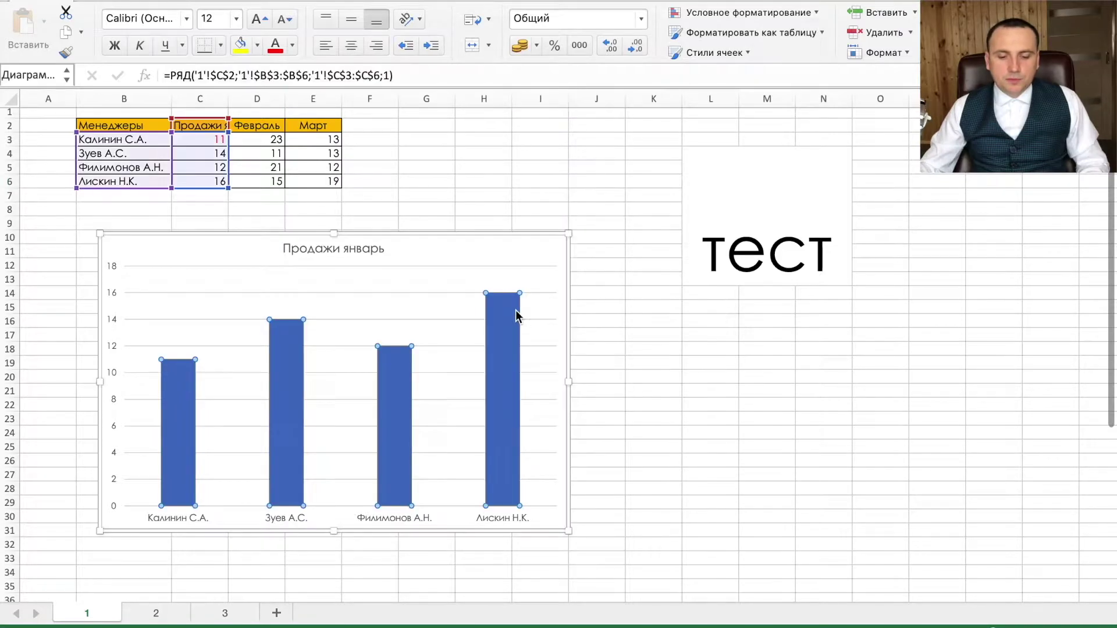
{"action": "scroll", "coordinate": [604, 146], "scroll_direction": "up", "scroll_amount": 1}
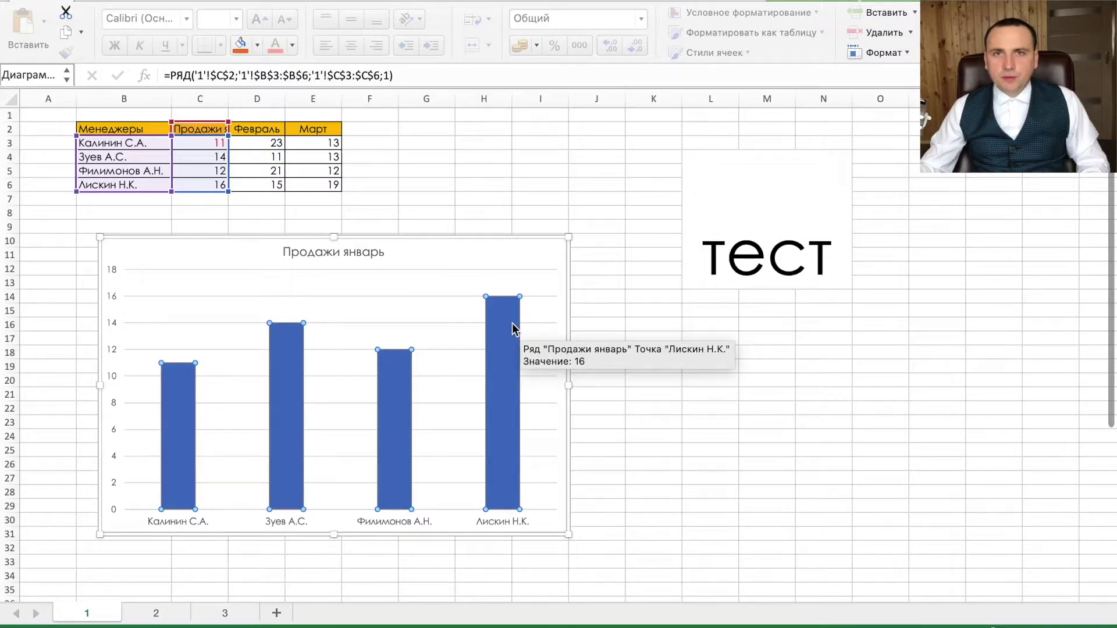
{"action": "left_click", "coordinate": [782, 3]}
{"action": "left_click", "coordinate": [62, 36]}
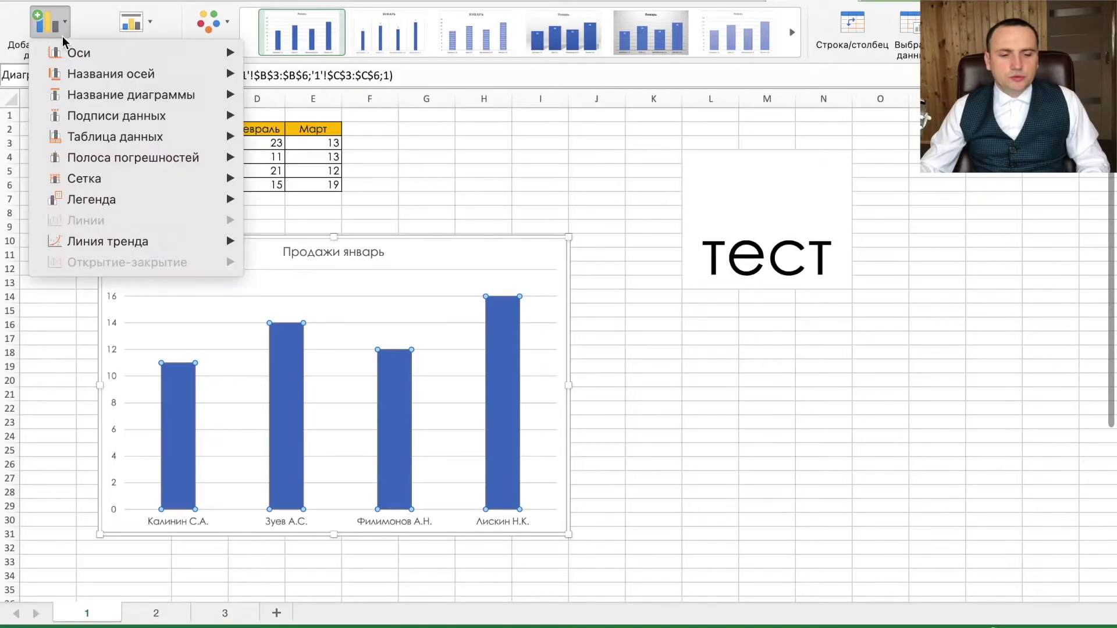
{"action": "mouse_move", "coordinate": [116, 115]}
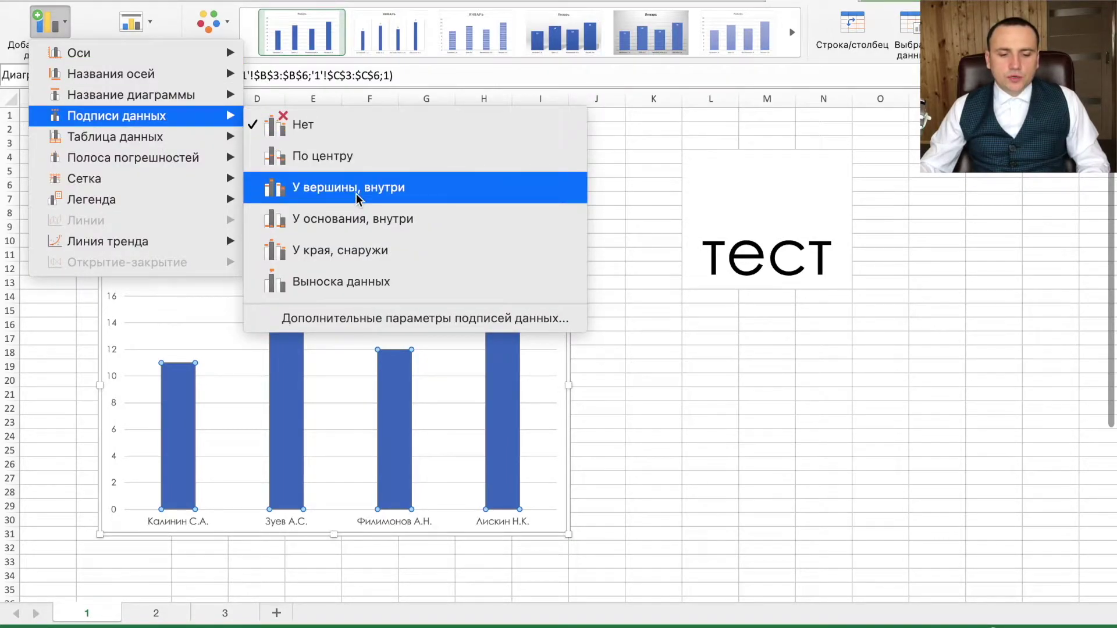
- Add Outside End data labels in 12-point Century Gothic with a yellow fill
{"action": "left_click", "coordinate": [361, 250]}
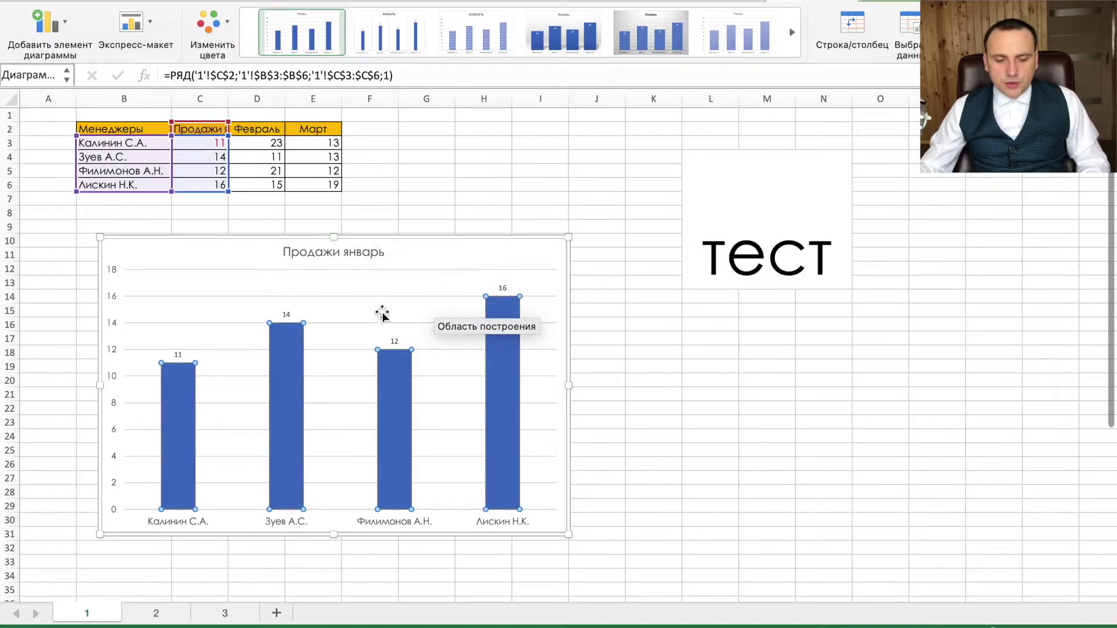
{"action": "left_click", "coordinate": [286, 315]}
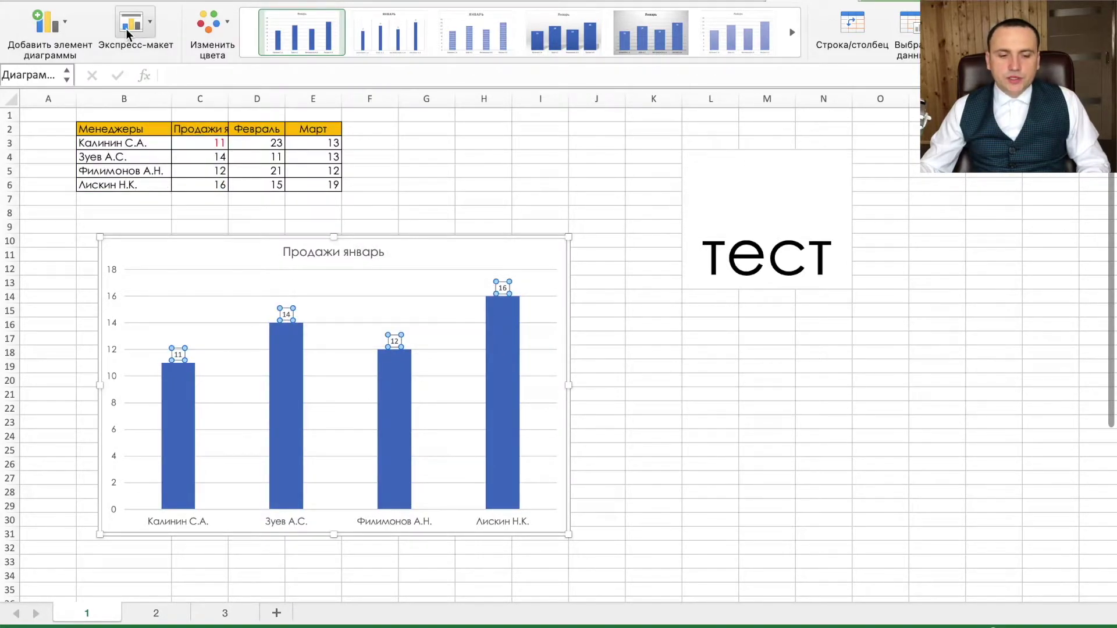
{"action": "left_click", "coordinate": [77, 1]}
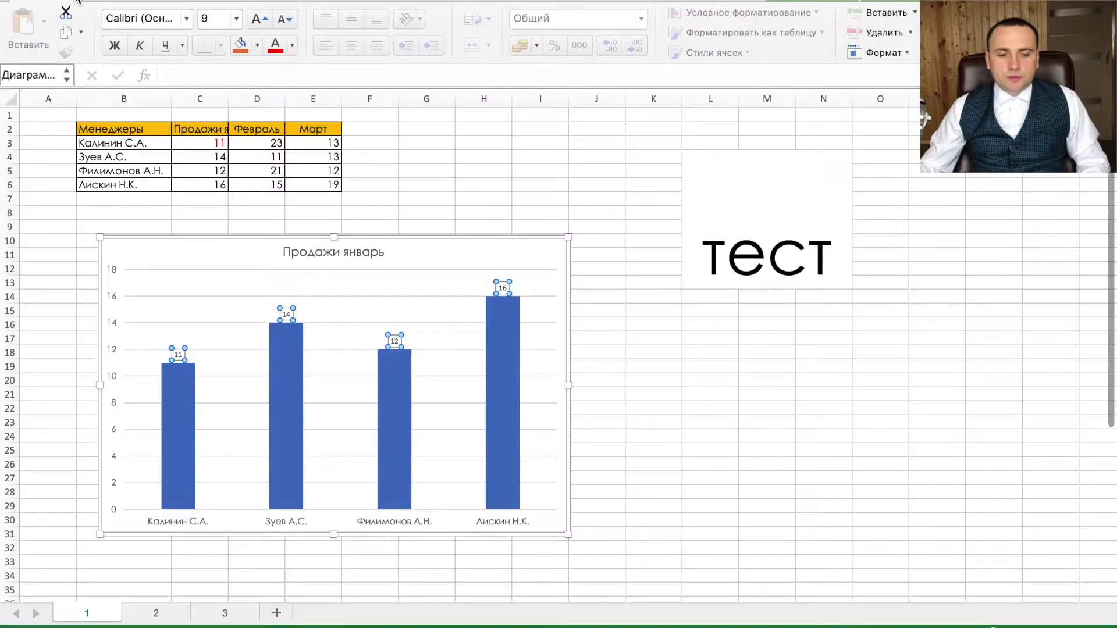
{"action": "left_click", "coordinate": [252, 22]}
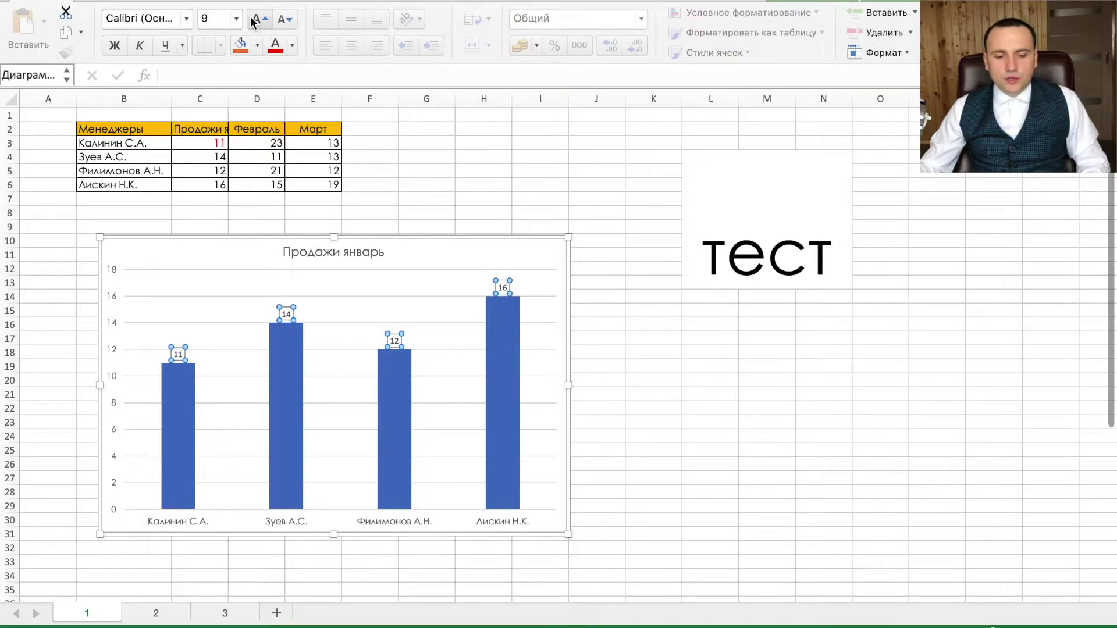
{"action": "left_click", "coordinate": [252, 21]}
{"action": "left_click", "coordinate": [253, 21]}
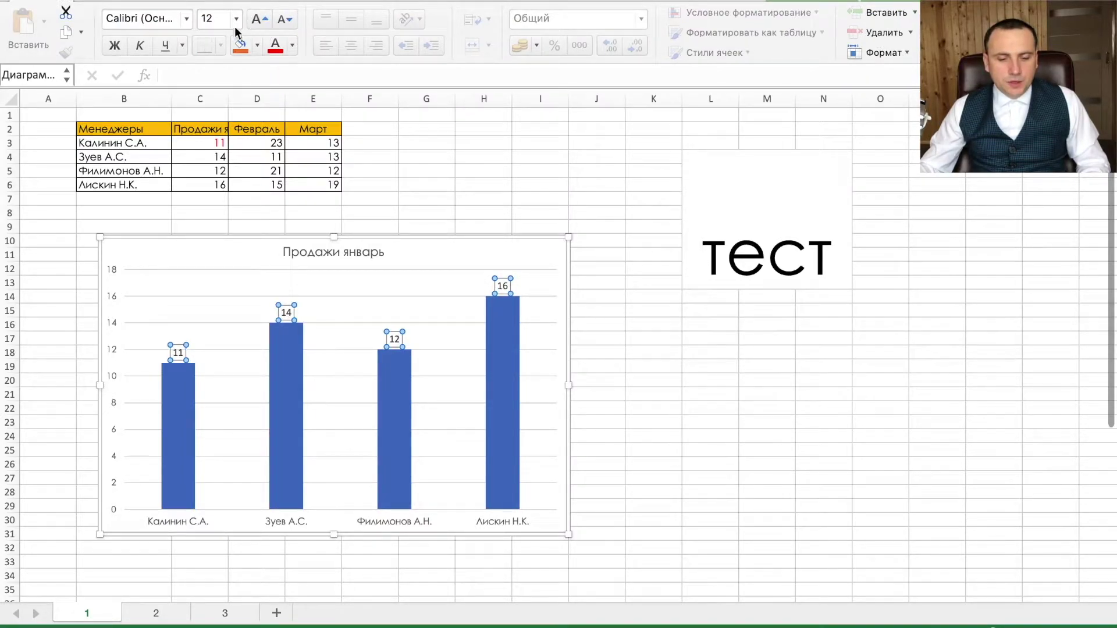
{"action": "left_click", "coordinate": [187, 19]}
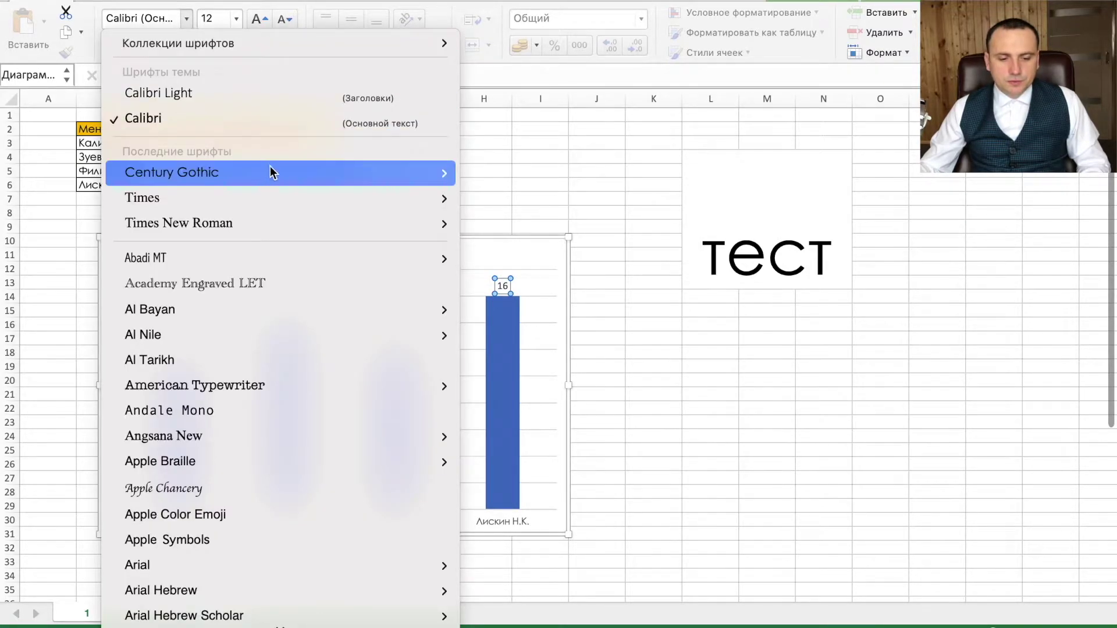
{"action": "left_click", "coordinate": [526, 165]}
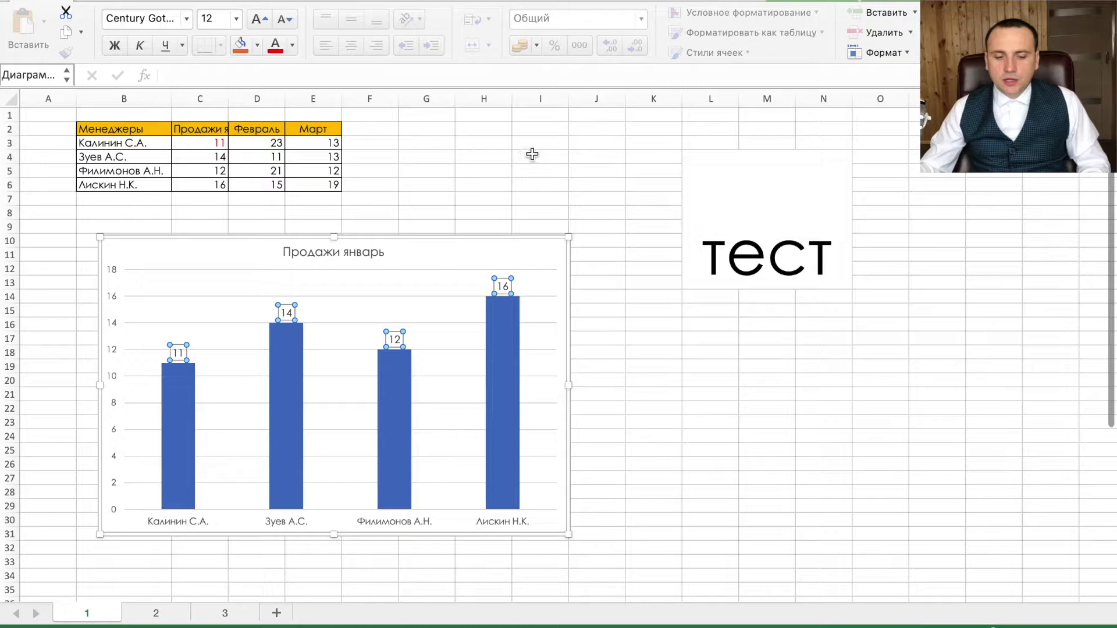
{"action": "left_click", "coordinate": [256, 45]}
{"action": "left_click", "coordinate": [298, 262]}
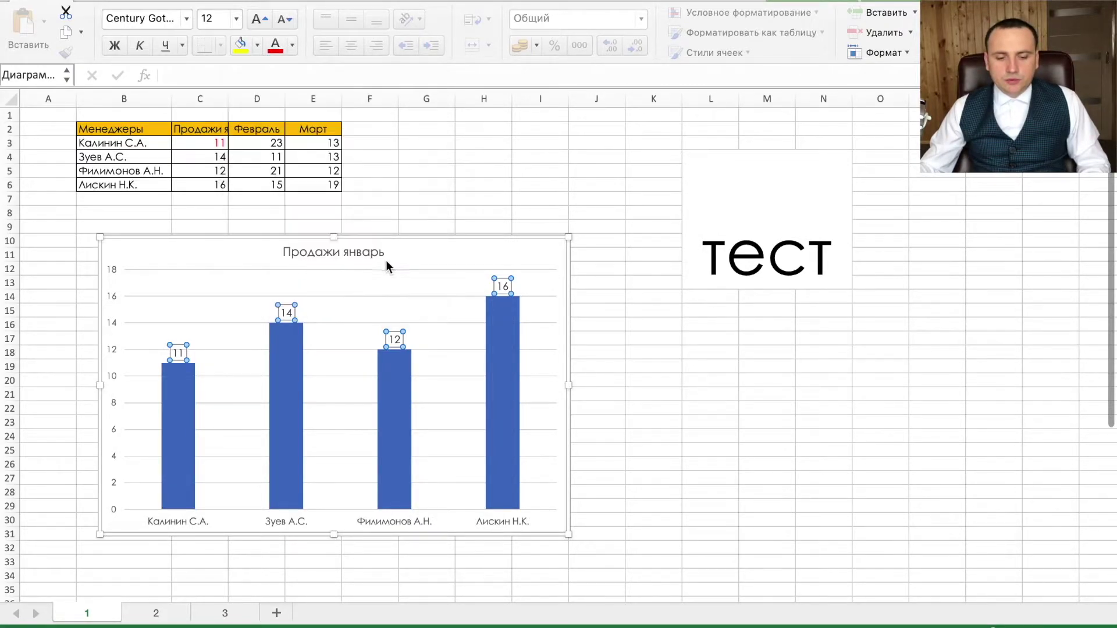
{"action": "left_click", "coordinate": [530, 185]}
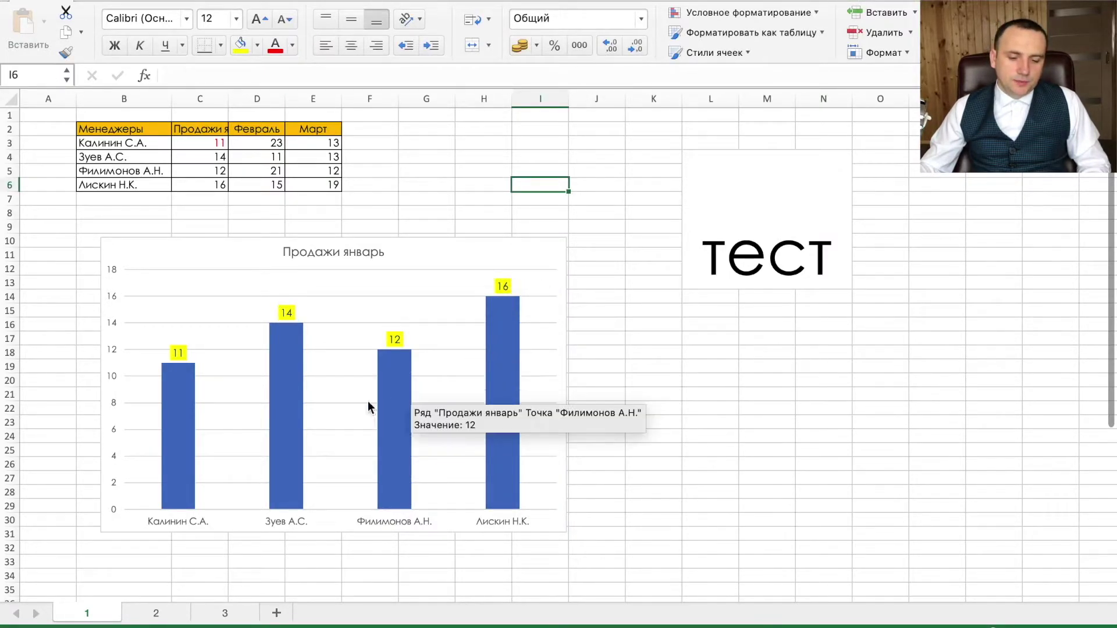
{"action": "left_click", "coordinate": [501, 323]}
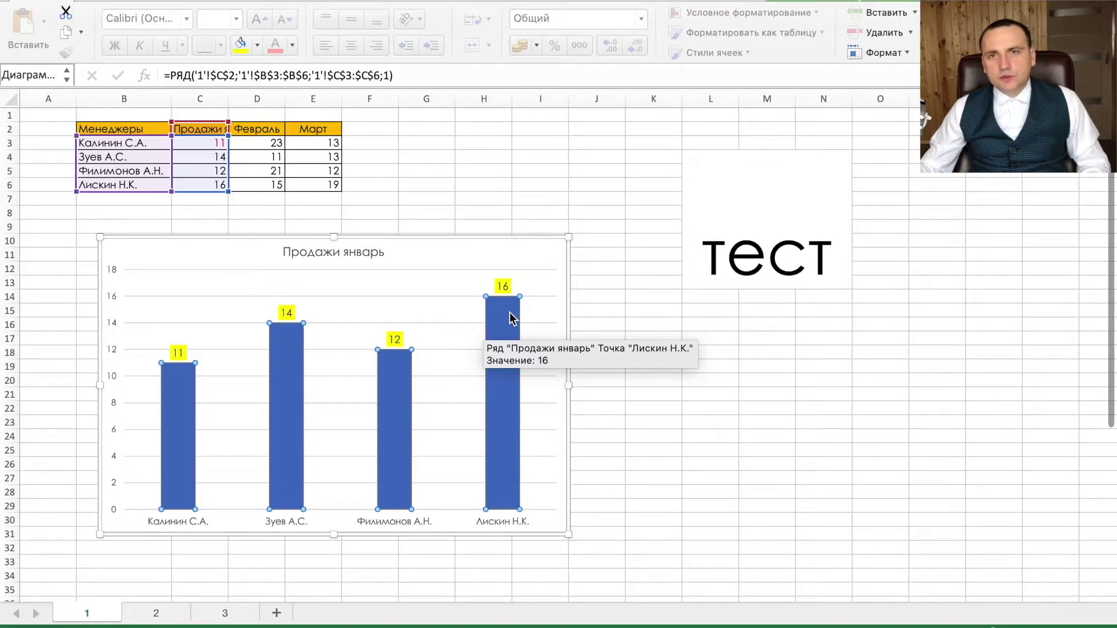
{"action": "left_click", "coordinate": [510, 312]}
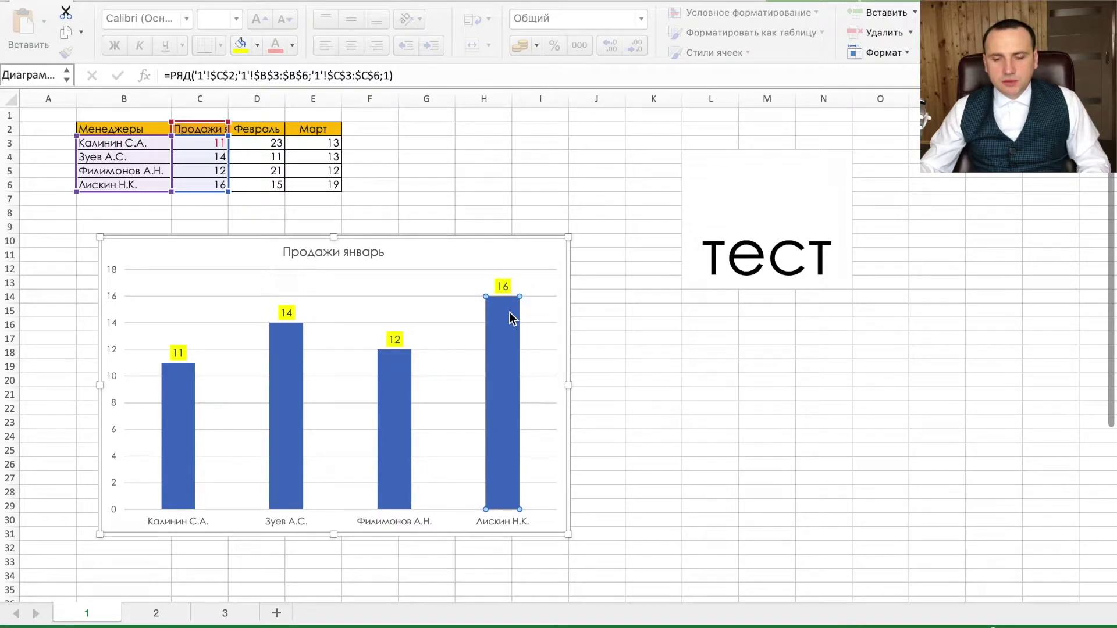
- Open the 'Таблица «безопасных» цветов' page from the browser search results
{"action": "key", "text": "ctrl+Right"}
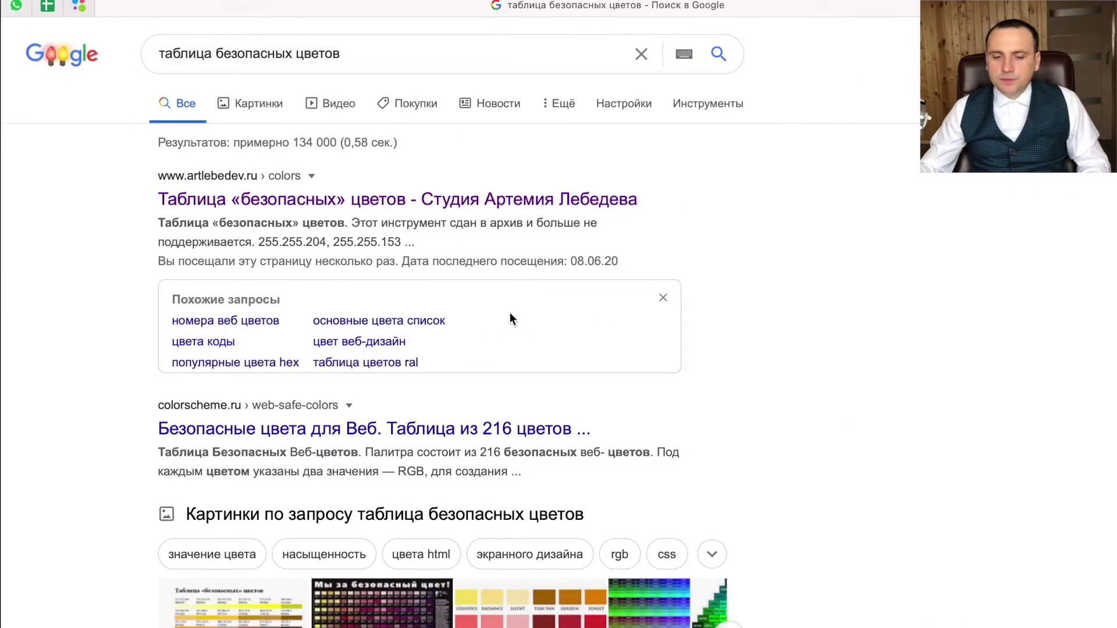
{"action": "triple_click", "coordinate": [366, 52]}
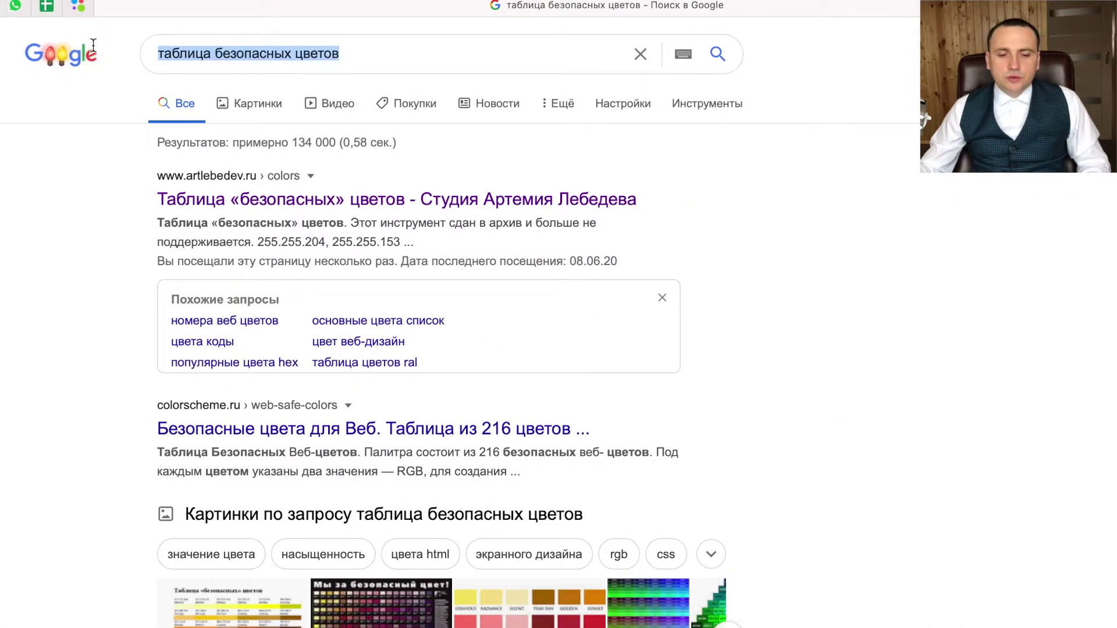
{"action": "left_click", "coordinate": [467, 201]}
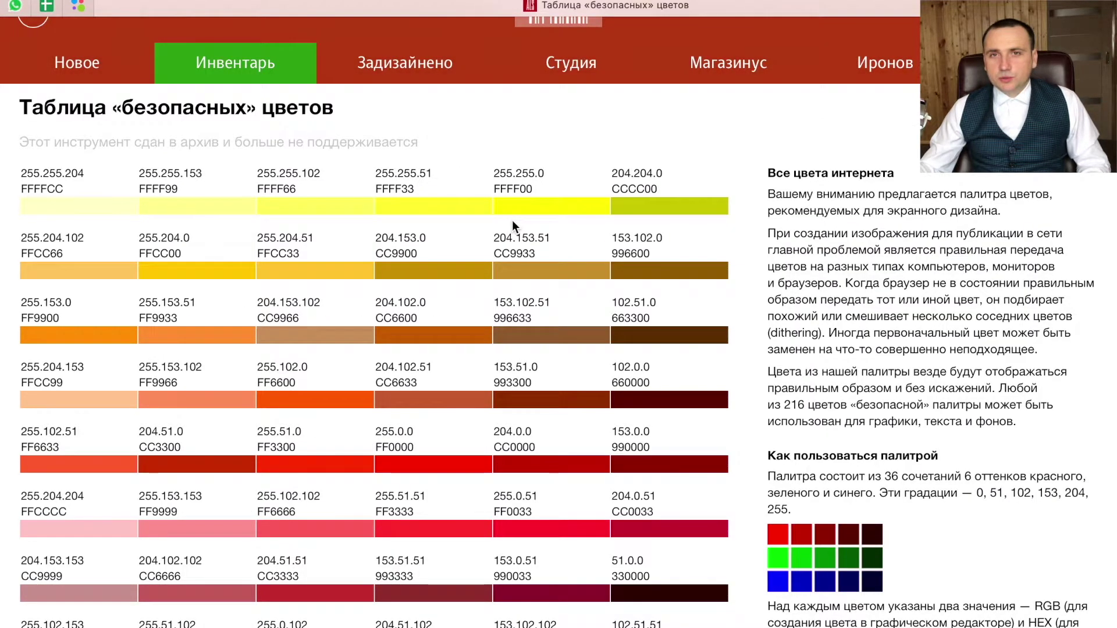
- Copy the green colour value 51.204.102 from the table and switch back to Excel
{"action": "scroll", "coordinate": [466, 227], "scroll_direction": "down", "scroll_amount": 4}
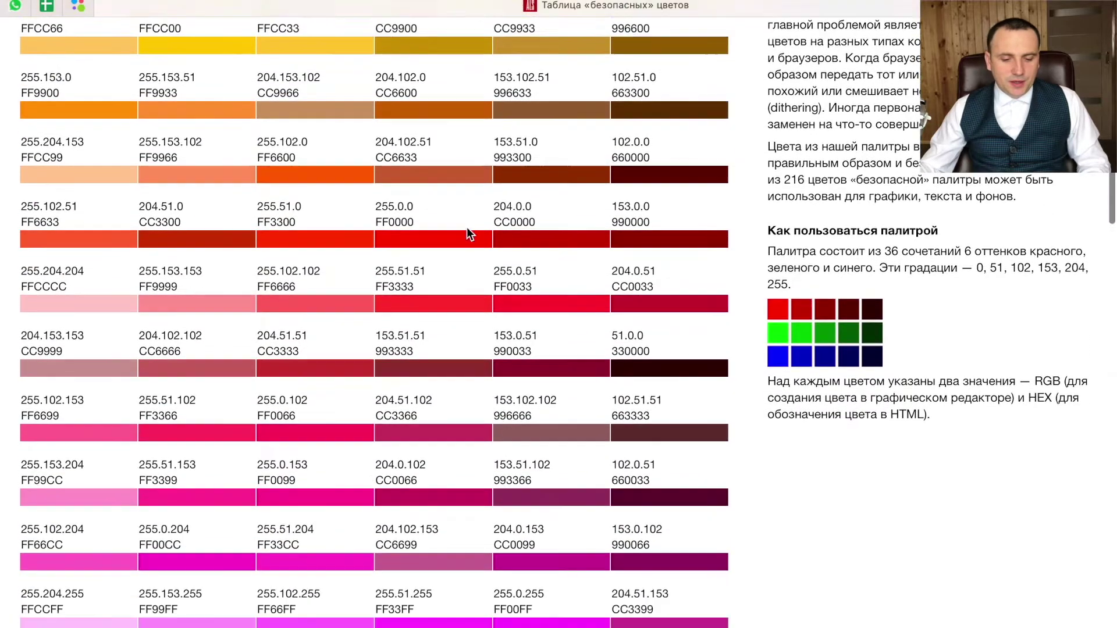
{"action": "scroll", "coordinate": [466, 227], "scroll_direction": "down", "scroll_amount": 8}
{"action": "scroll", "coordinate": [467, 233], "scroll_direction": "down", "scroll_amount": 6}
{"action": "scroll", "coordinate": [467, 232], "scroll_direction": "down", "scroll_amount": 5}
{"action": "scroll", "coordinate": [469, 236], "scroll_direction": "down", "scroll_amount": 3}
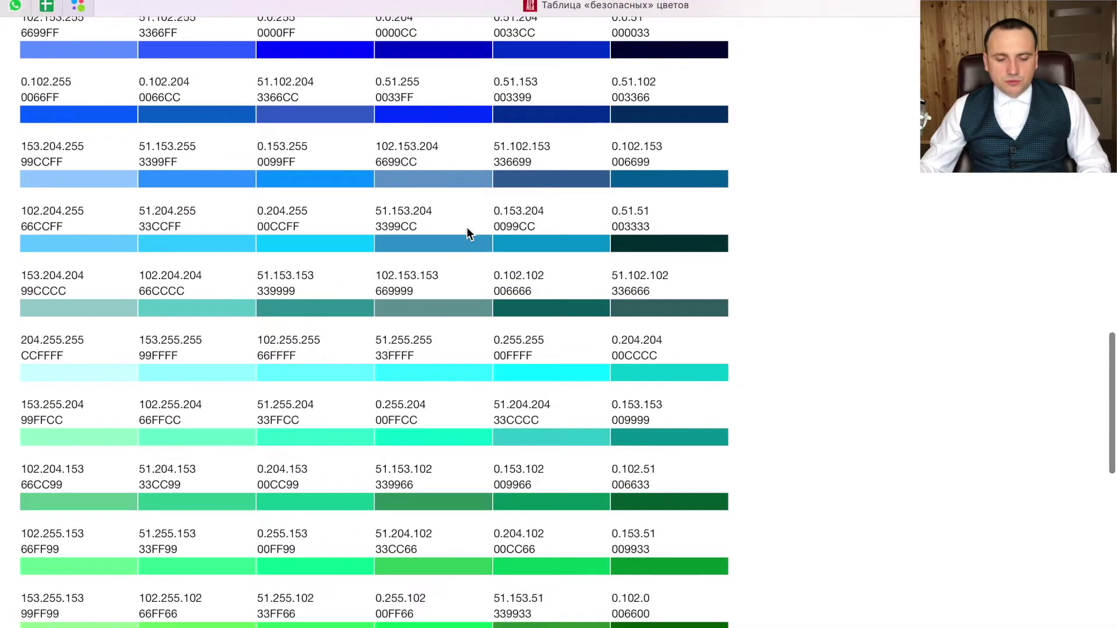
{"action": "scroll", "coordinate": [381, 316], "scroll_direction": "down", "scroll_amount": 2}
{"action": "scroll", "coordinate": [380, 312], "scroll_direction": "down", "scroll_amount": 1}
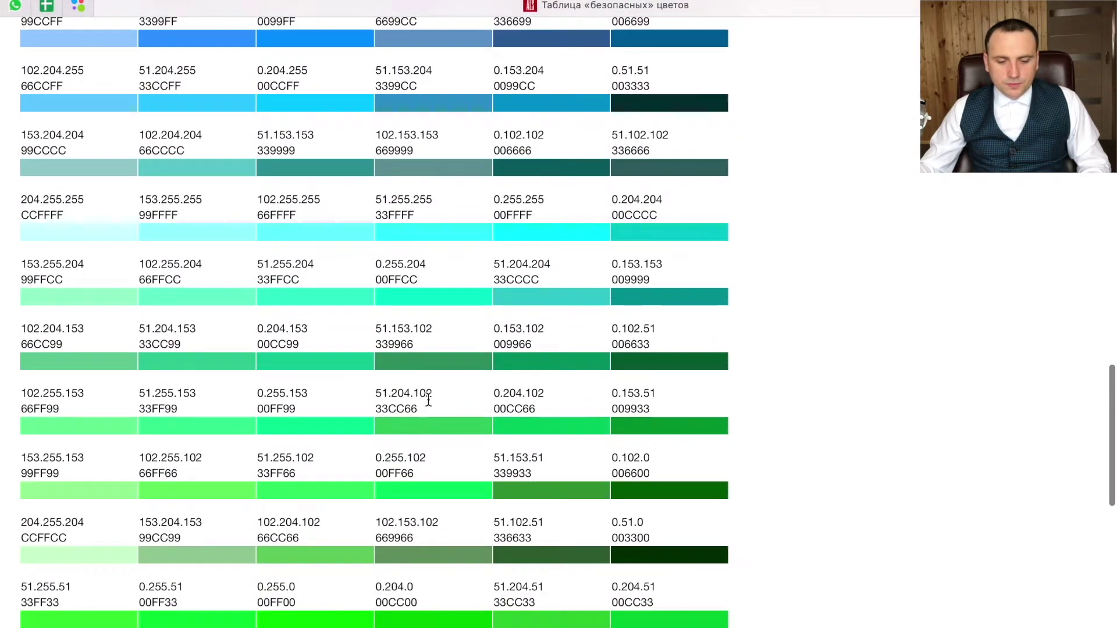
{"action": "double_click", "coordinate": [375, 394]}
{"action": "key", "text": "ctrl+c"}
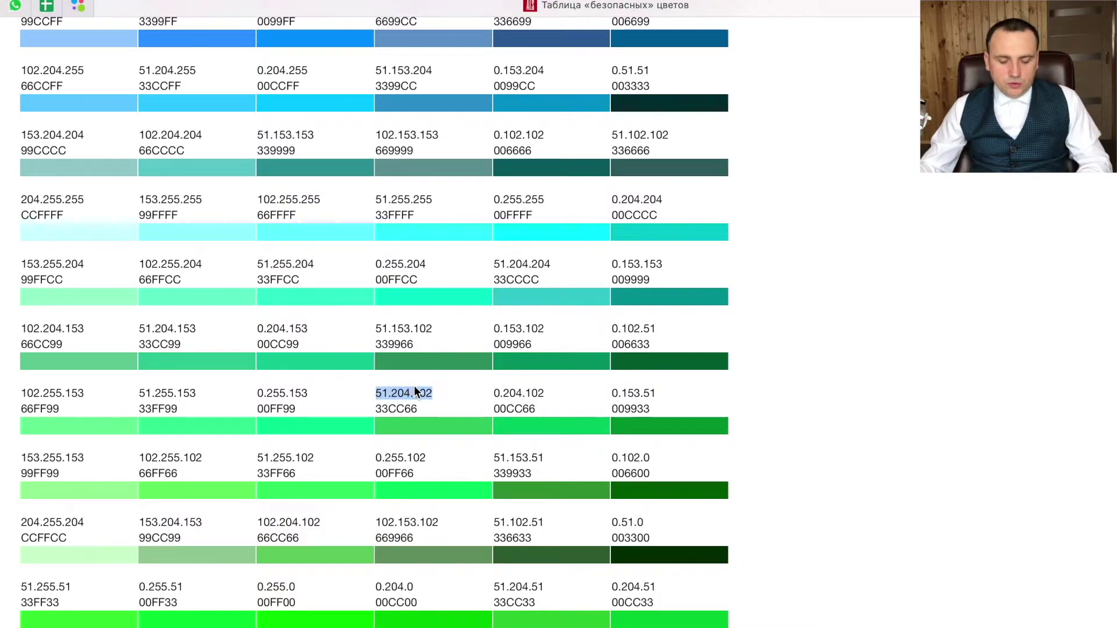
{"action": "key", "text": "ctrl+Left"}
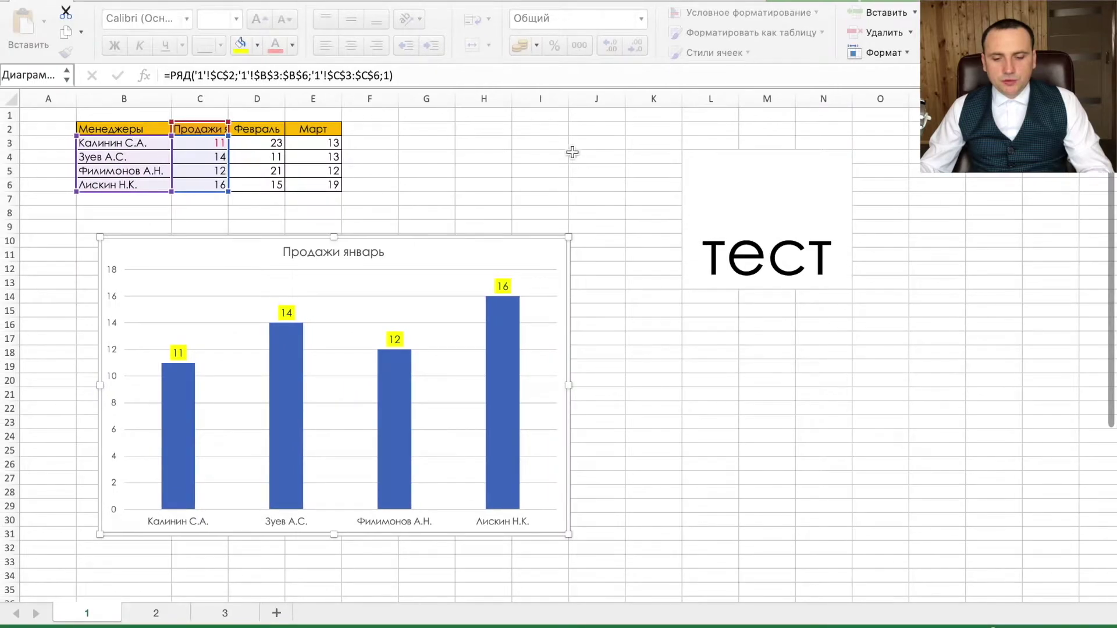
- Paste 51.204.102 into cell I2, then select the chart's bars
{"action": "left_click", "coordinate": [561, 130]}
{"action": "key", "text": "ctrl+v"}
{"action": "left_click", "coordinate": [530, 157]}
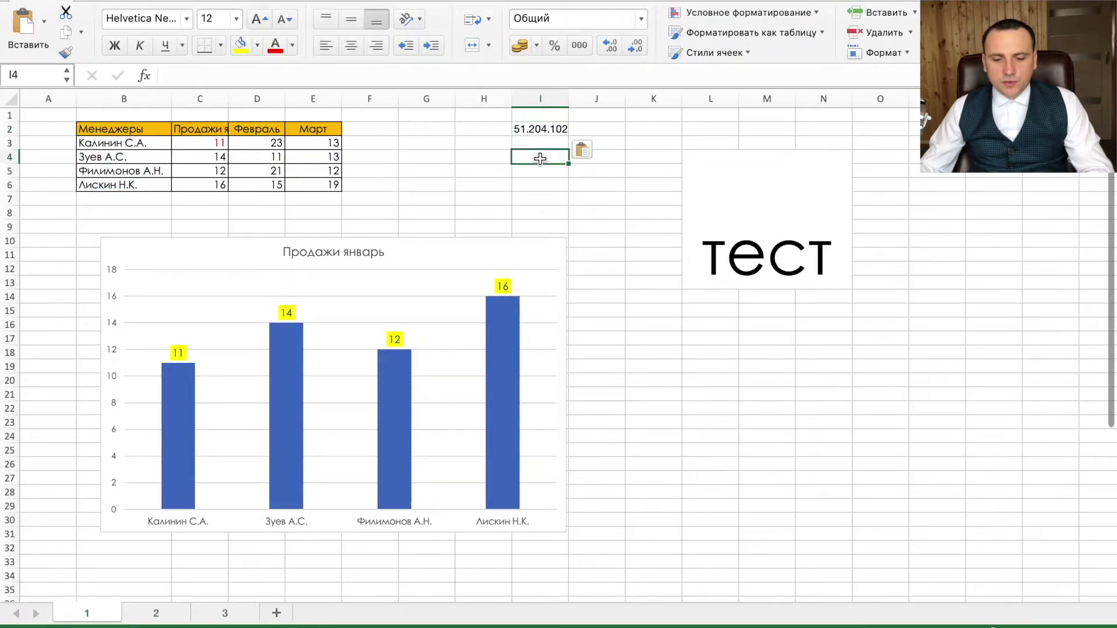
{"action": "right_click", "coordinate": [542, 125]}
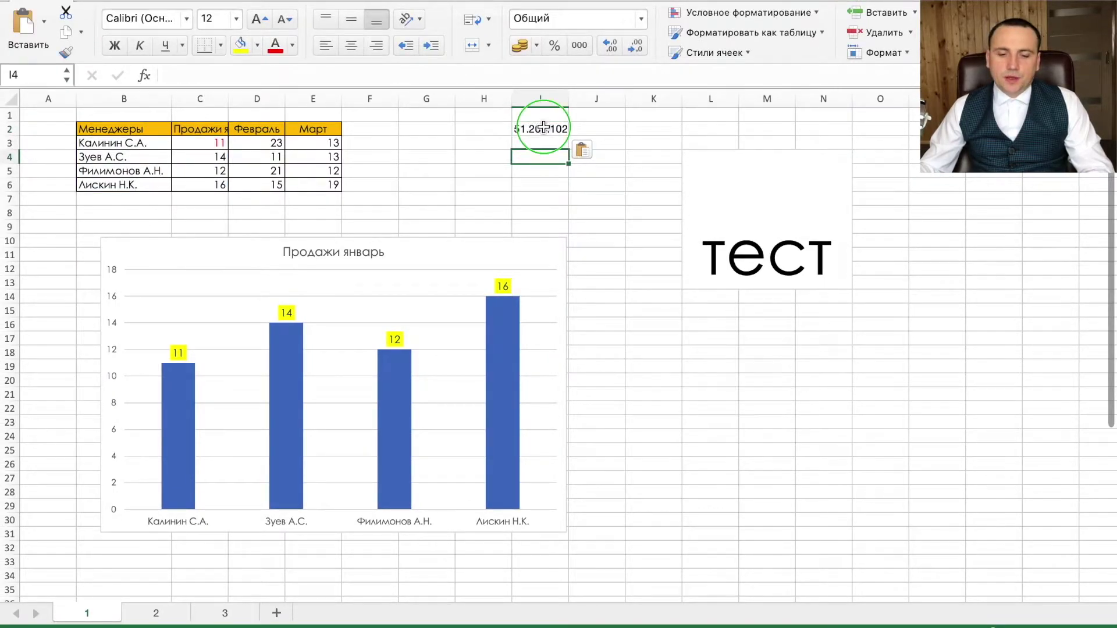
{"action": "left_click", "coordinate": [530, 131]}
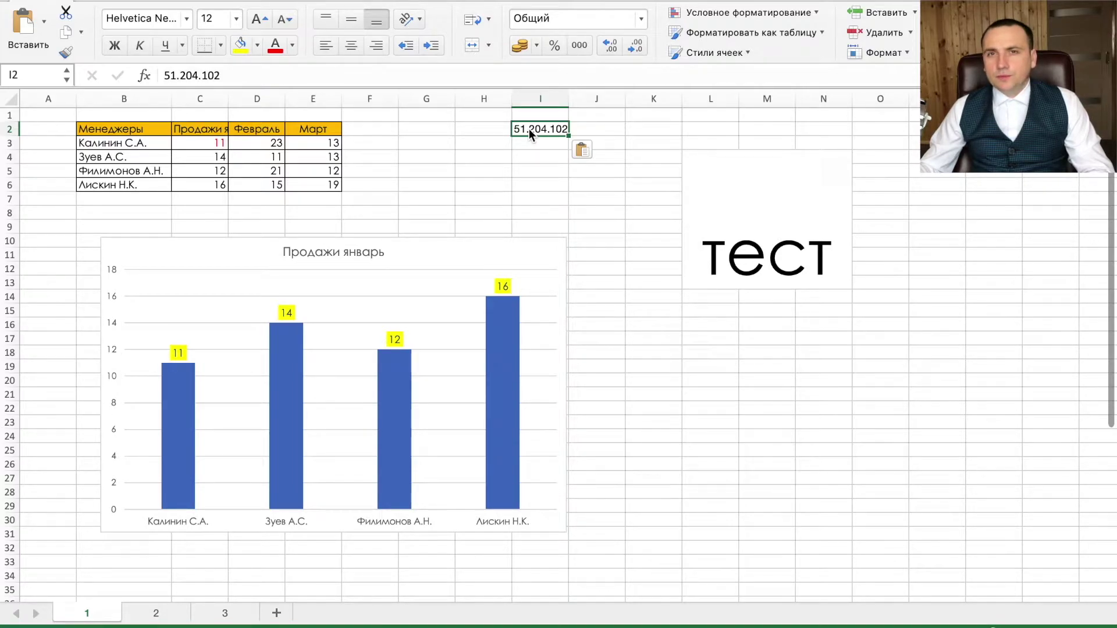
{"action": "left_click", "coordinate": [495, 316]}
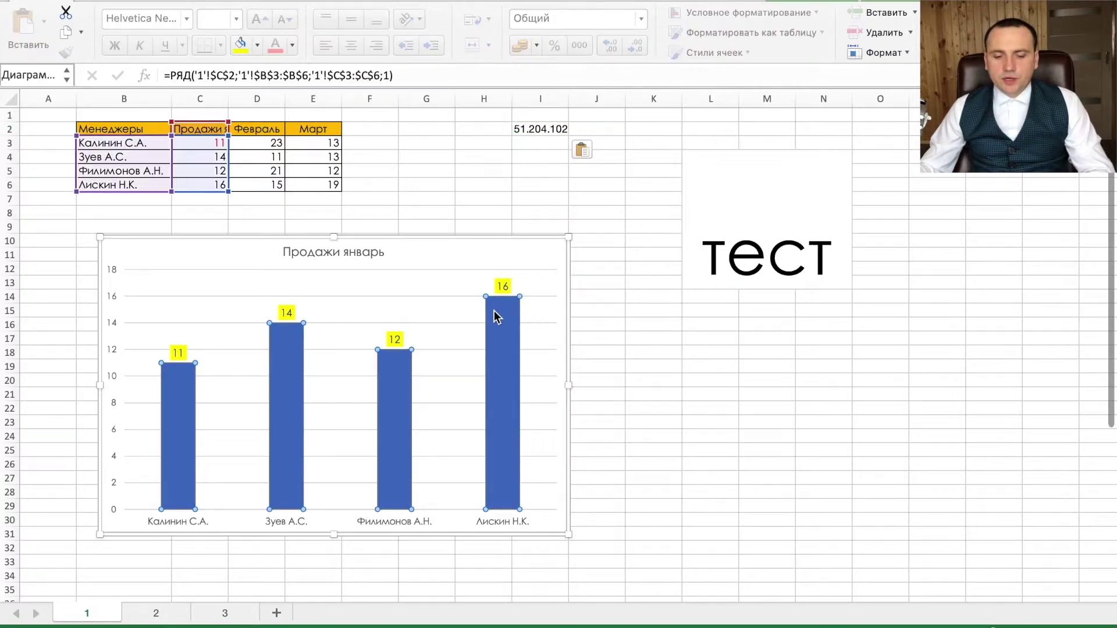
{"action": "left_click", "coordinate": [496, 316]}
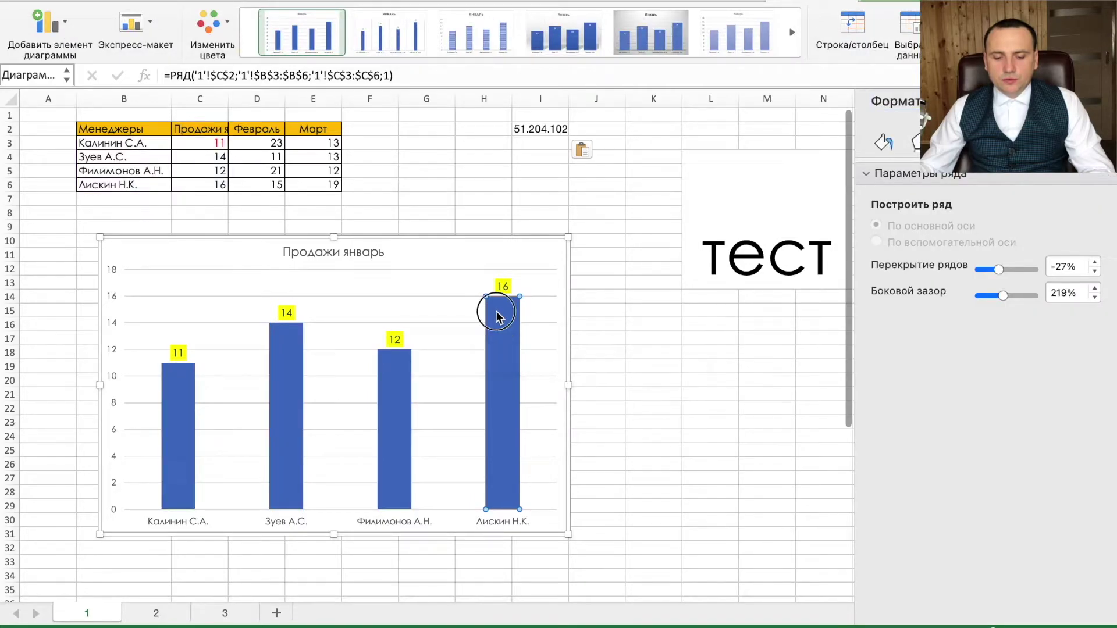
{"action": "left_click", "coordinate": [882, 143]}
{"action": "left_click", "coordinate": [872, 173]}
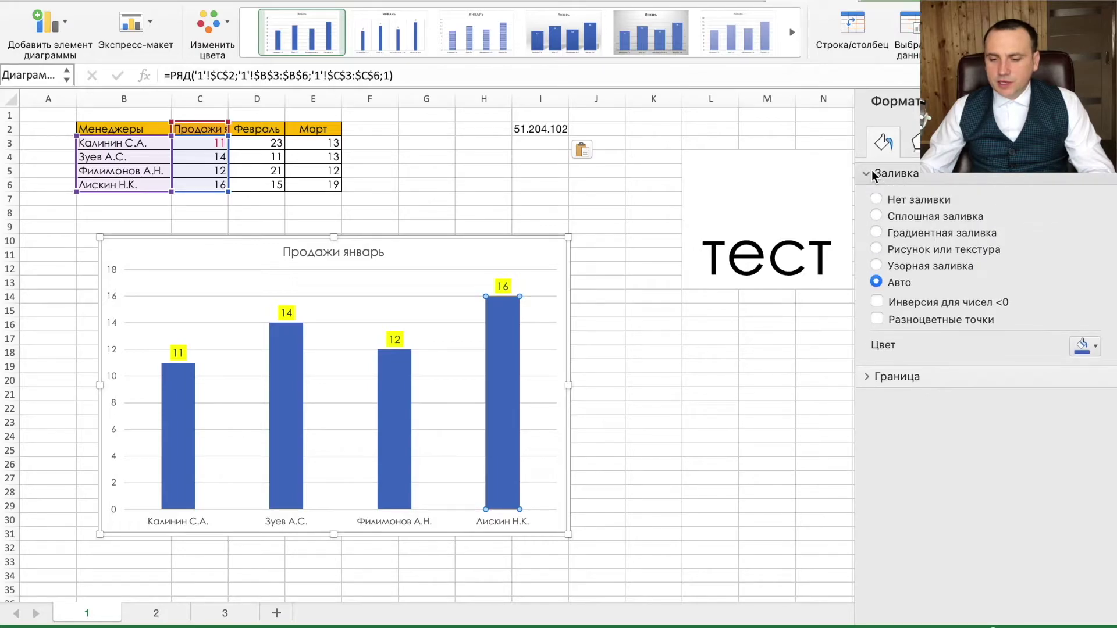
{"action": "left_click", "coordinate": [1091, 347]}
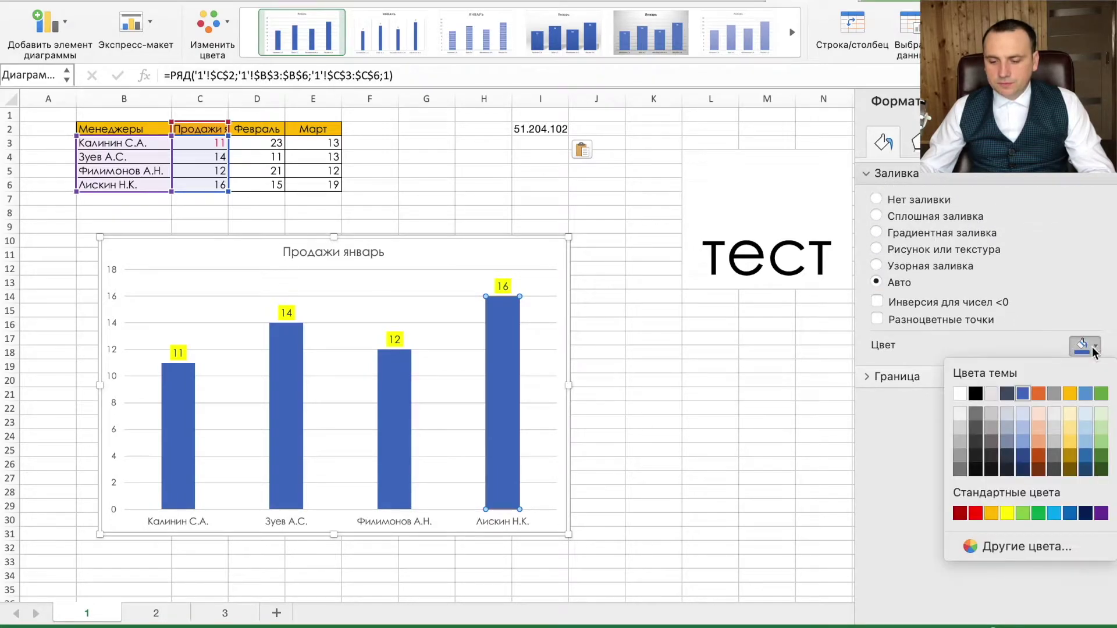
{"action": "left_click", "coordinate": [1024, 547]}
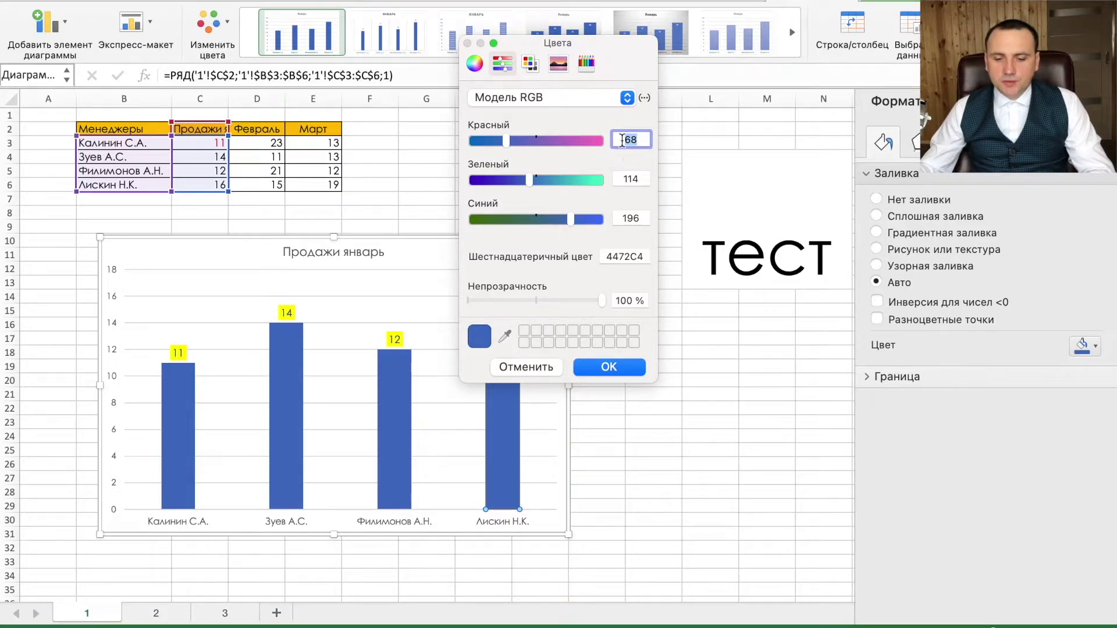
{"action": "left_click_drag", "start_coordinate": [546, 102], "coordinate": [677, 255]}
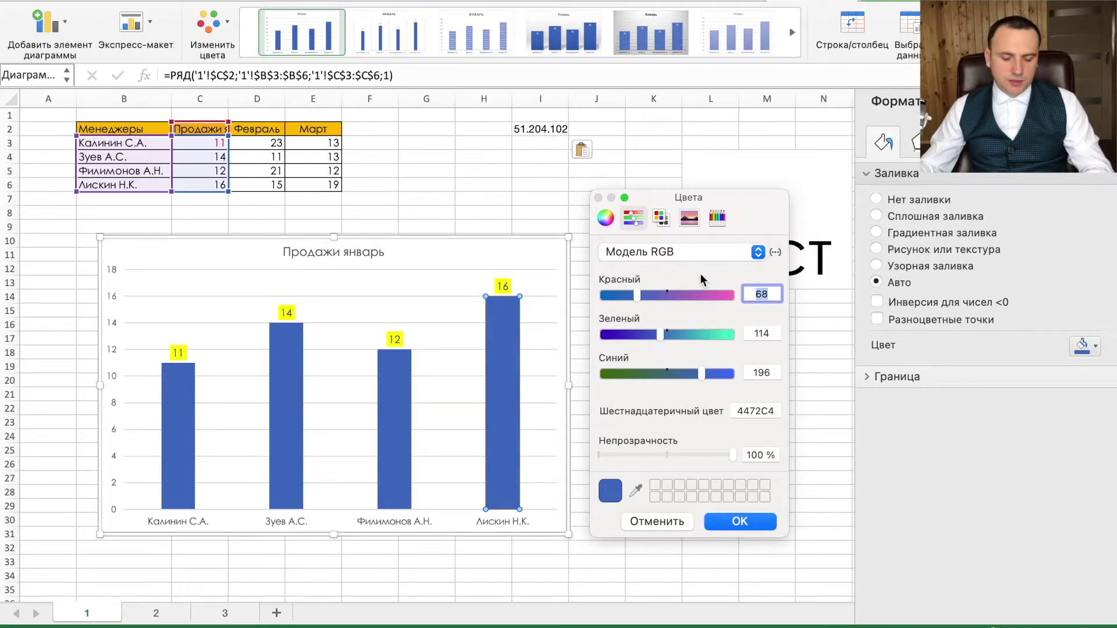
{"action": "type", "text": "51"}
{"action": "double_click", "coordinate": [767, 329]}
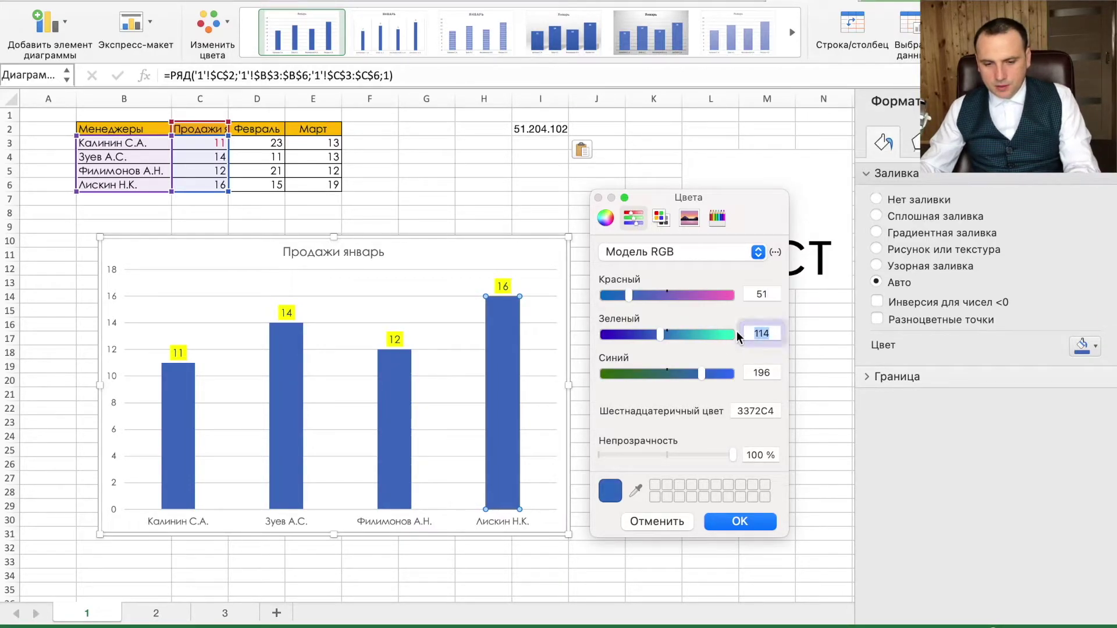
{"action": "type", "text": "204"}
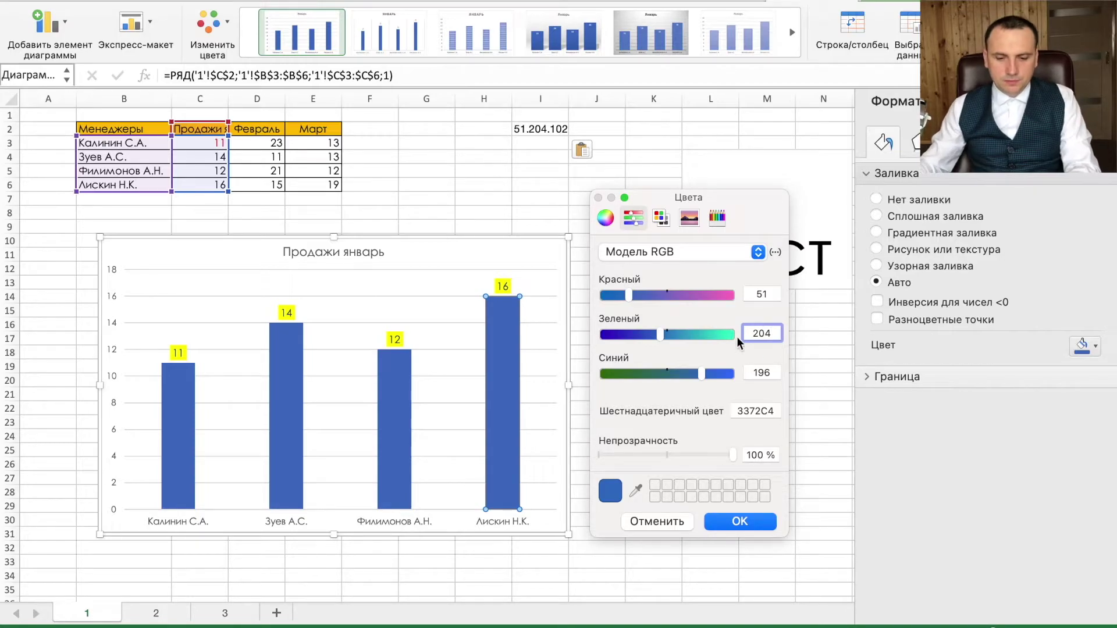
{"action": "double_click", "coordinate": [743, 373]}
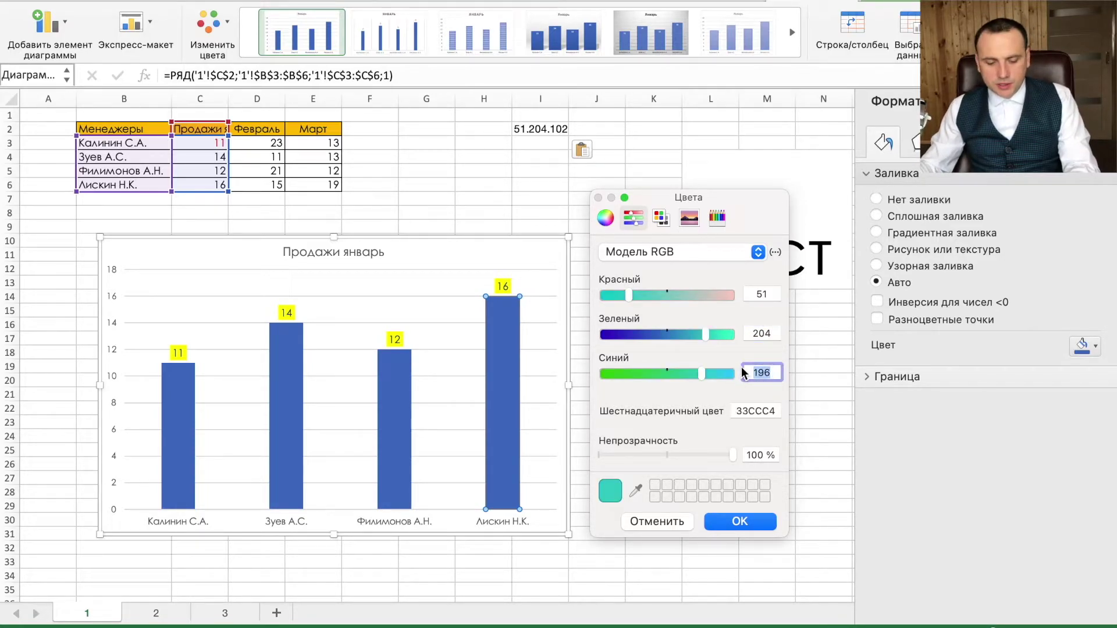
{"action": "type", "text": "51"}
{"action": "left_click", "coordinate": [759, 521]}
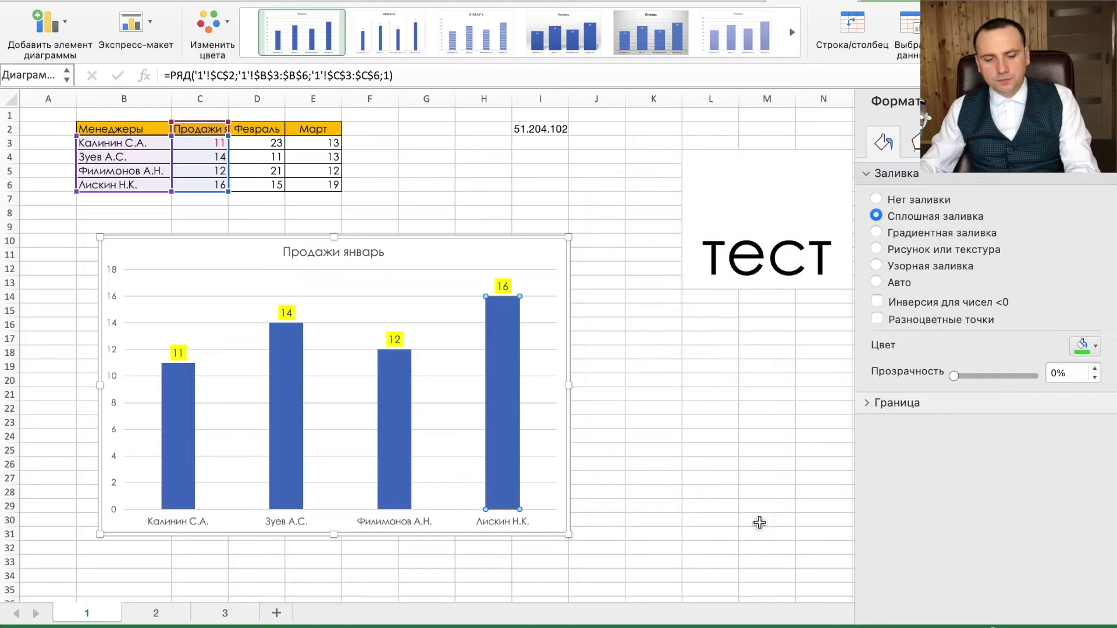
- Close the formatting settings and deselect the chart to check the green bar
{"action": "left_click", "coordinate": [709, 349]}
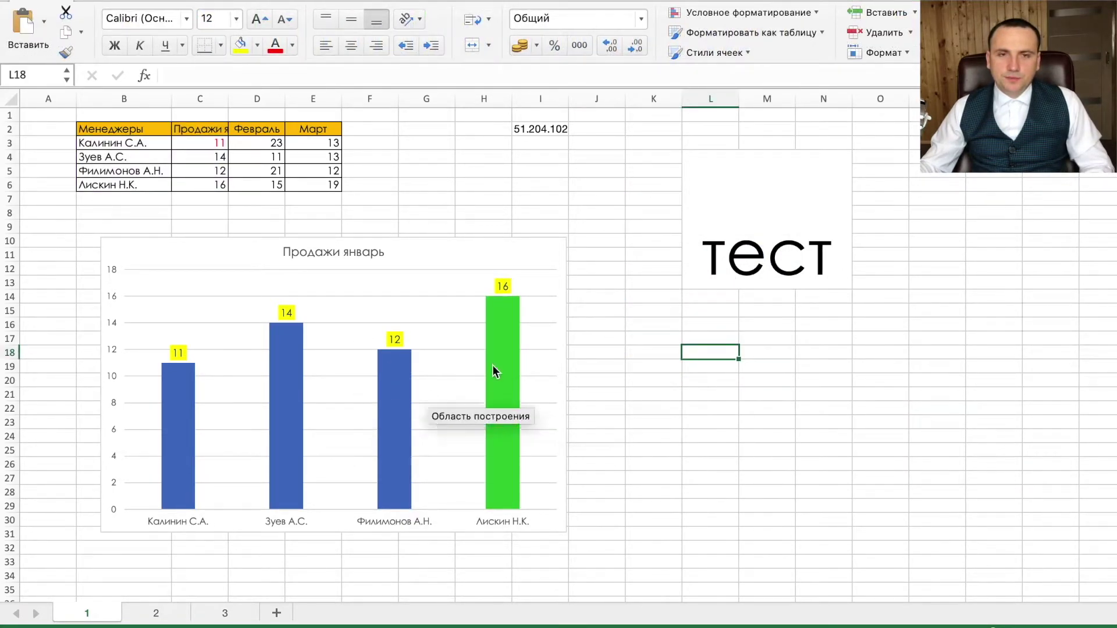
{"action": "mouse_move", "coordinate": [502, 401]}
{"action": "left_click", "coordinate": [506, 348]}
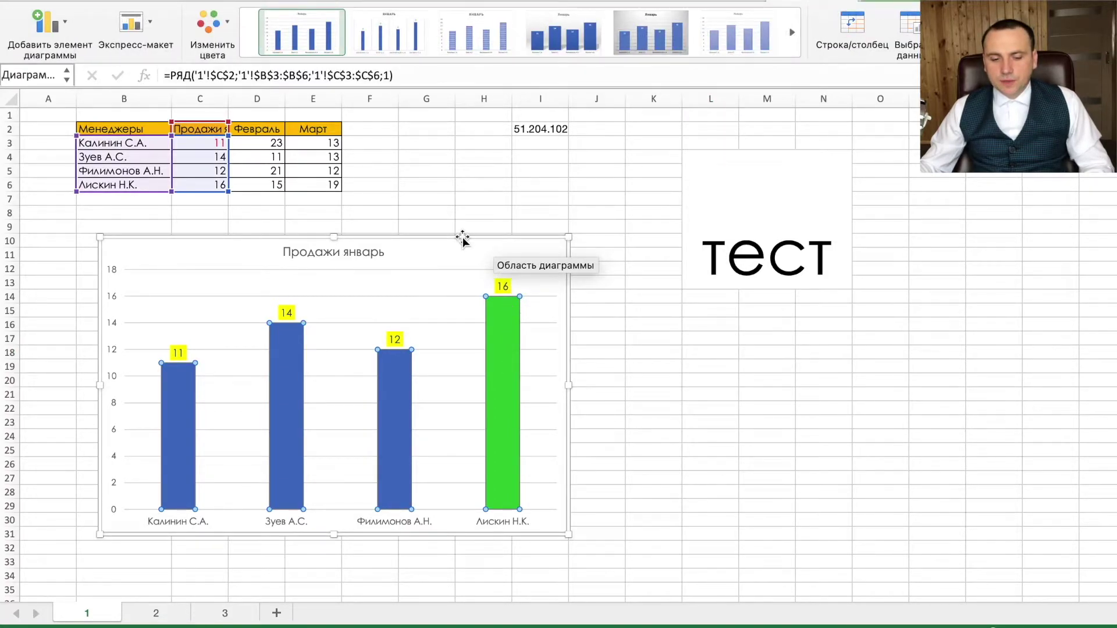
{"action": "left_click", "coordinate": [429, 185]}
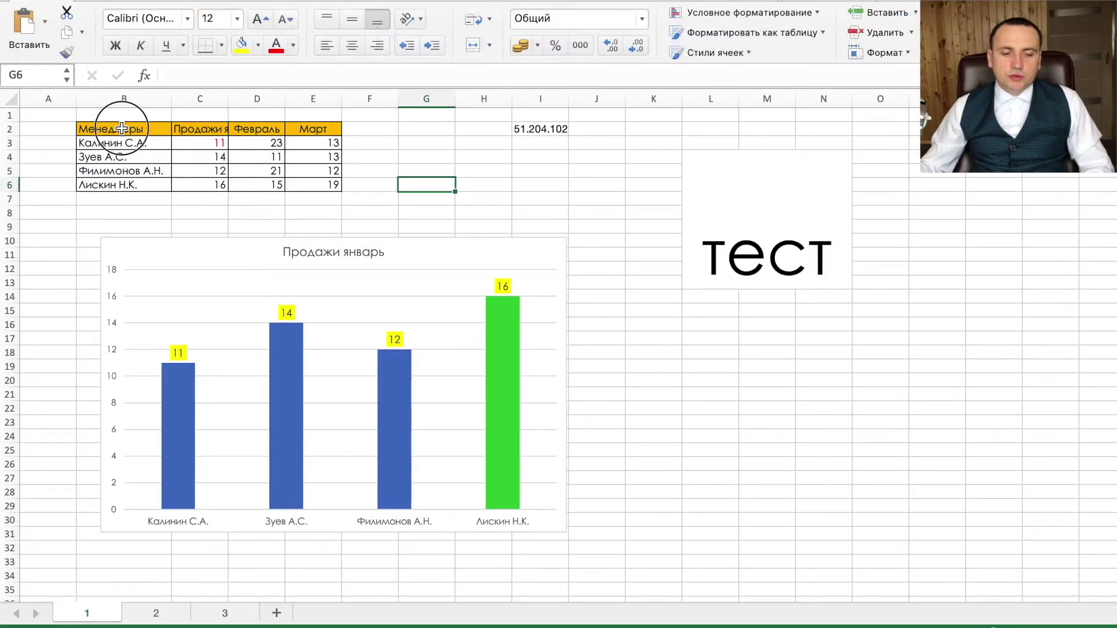
- Insert a stacked column chart of the managers' table B2:E6, then move to sheet 2
{"action": "left_click_drag", "start_coordinate": [125, 128], "coordinate": [306, 180]}
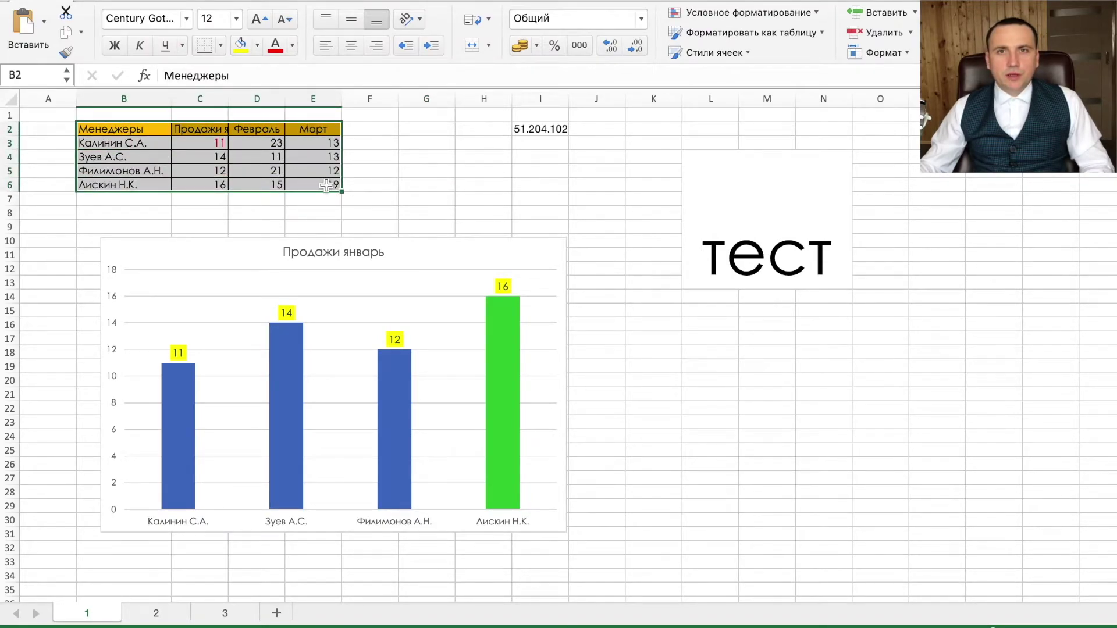
{"action": "left_click", "coordinate": [118, 1]}
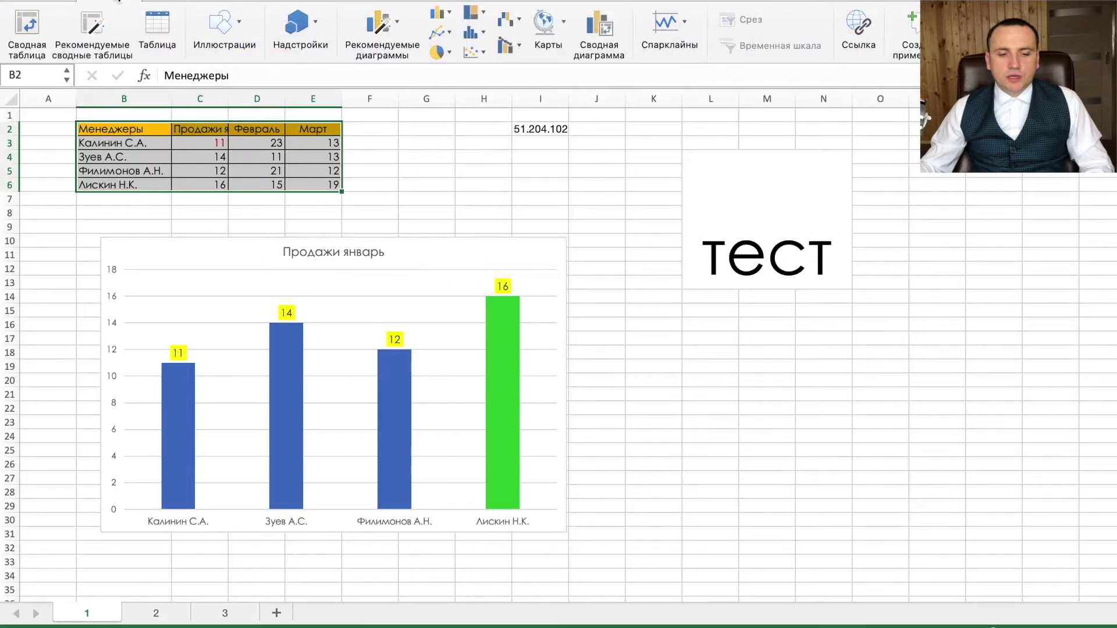
{"action": "left_click", "coordinate": [452, 14]}
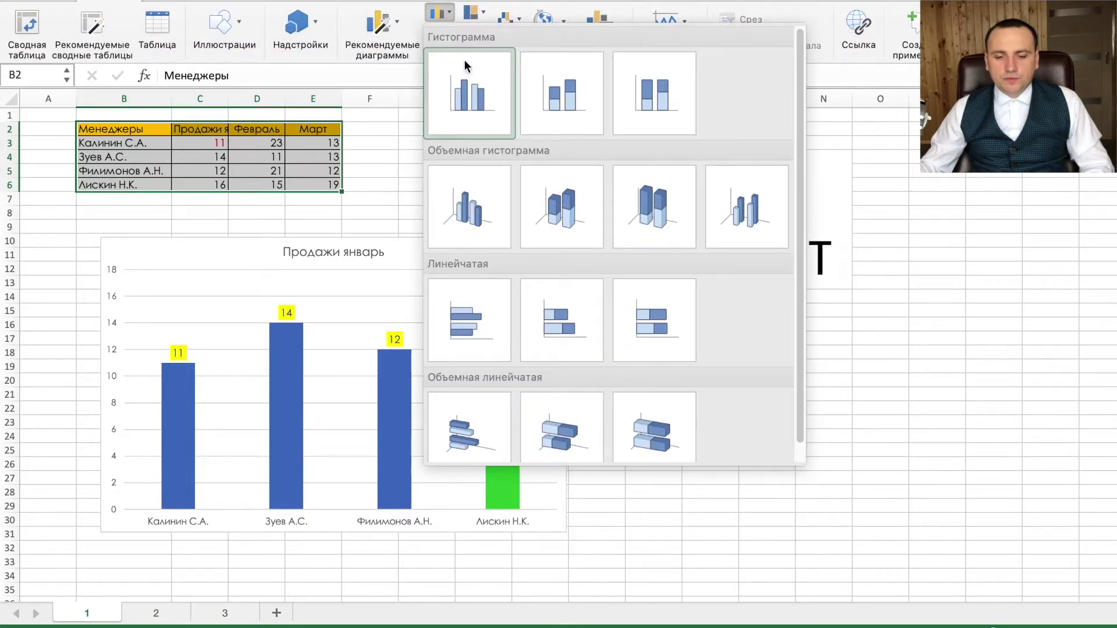
{"action": "left_click", "coordinate": [543, 93]}
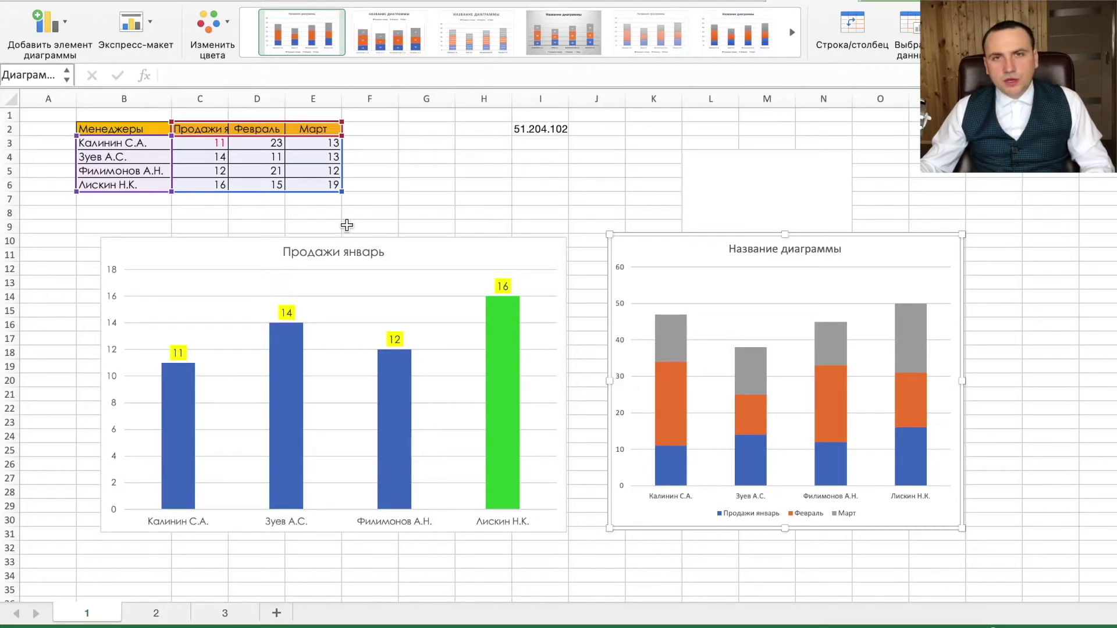
{"action": "key", "text": "ctrl+Page_Down"}
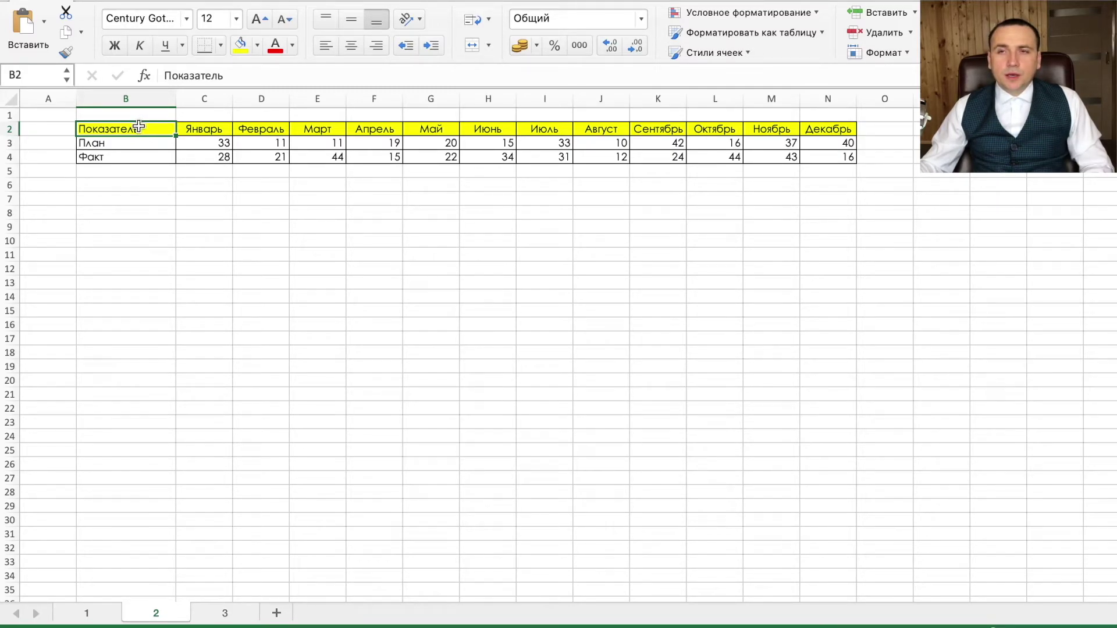
- Insert a line chart with markers from the План/Факт table B2:N4, with month headers
{"action": "scroll", "coordinate": [137, 124], "scroll_direction": "right", "scroll_amount": 1}
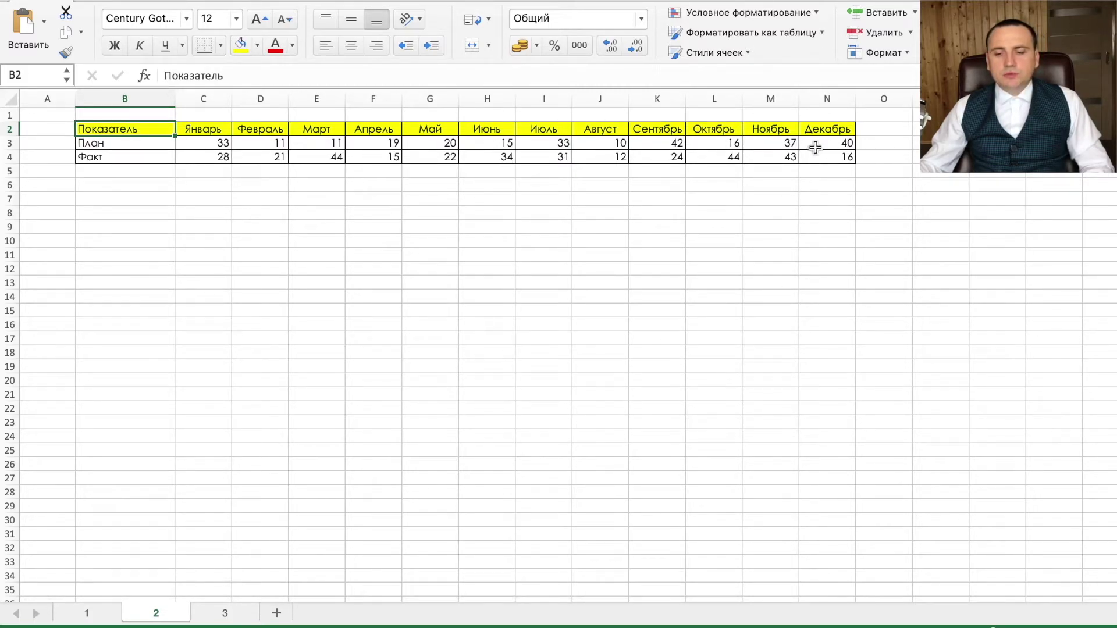
{"action": "left_click_drag", "start_coordinate": [140, 123], "coordinate": [853, 159]}
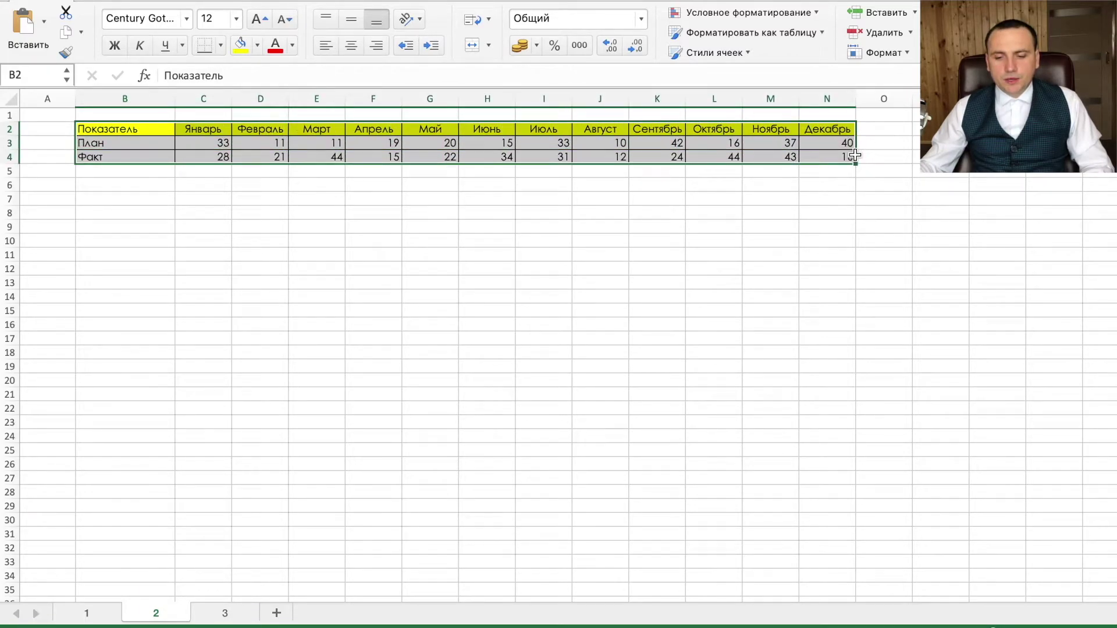
{"action": "left_click", "coordinate": [108, 1]}
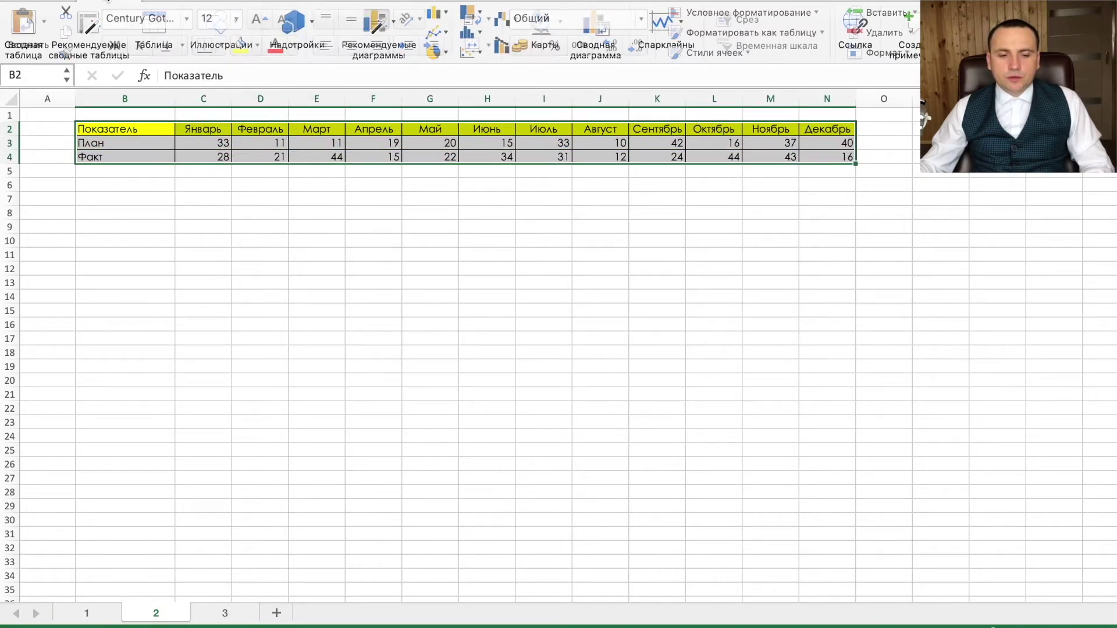
{"action": "left_click", "coordinate": [449, 32]}
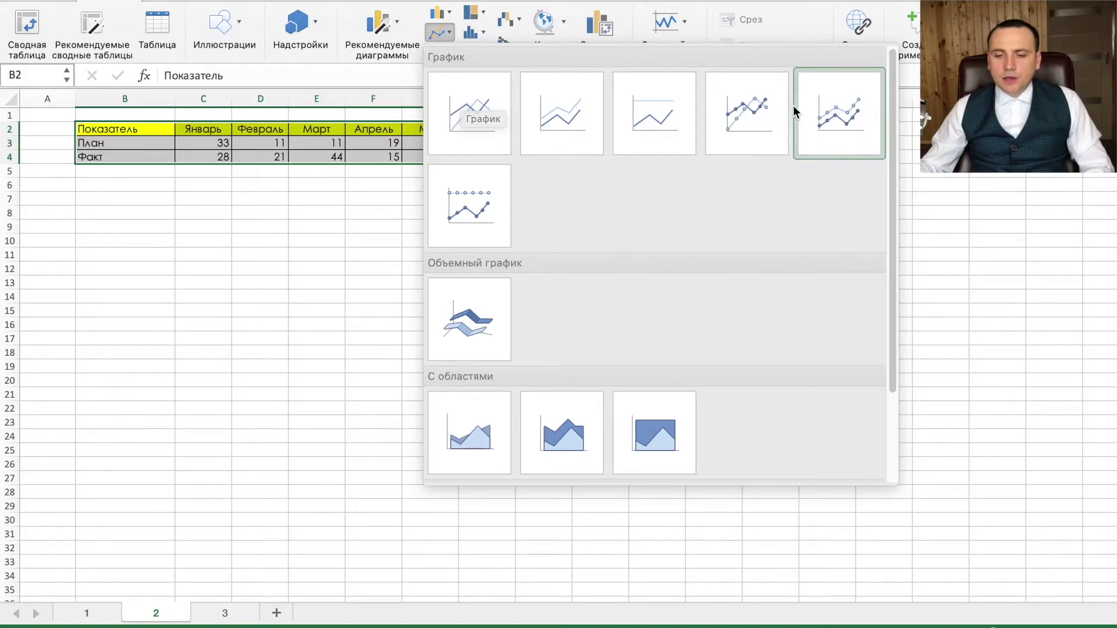
{"action": "left_click", "coordinate": [761, 105]}
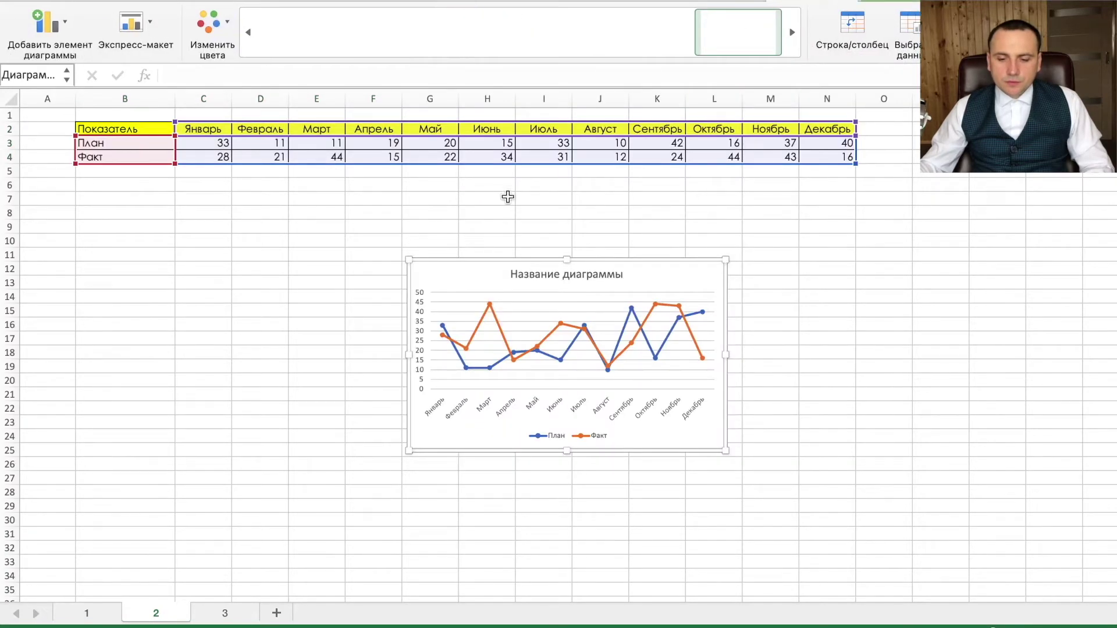
- Stretch the line chart beneath the table across columns B–N and select the План series
{"action": "left_click_drag", "start_coordinate": [406, 264], "coordinate": [79, 196]}
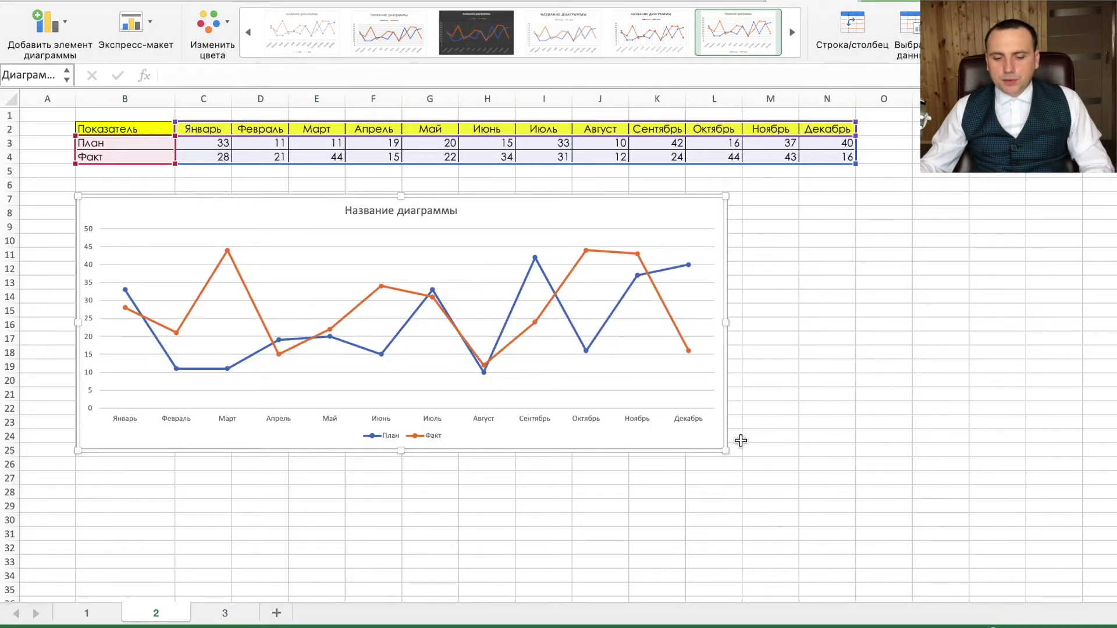
{"action": "left_click_drag", "start_coordinate": [726, 451], "coordinate": [964, 544]}
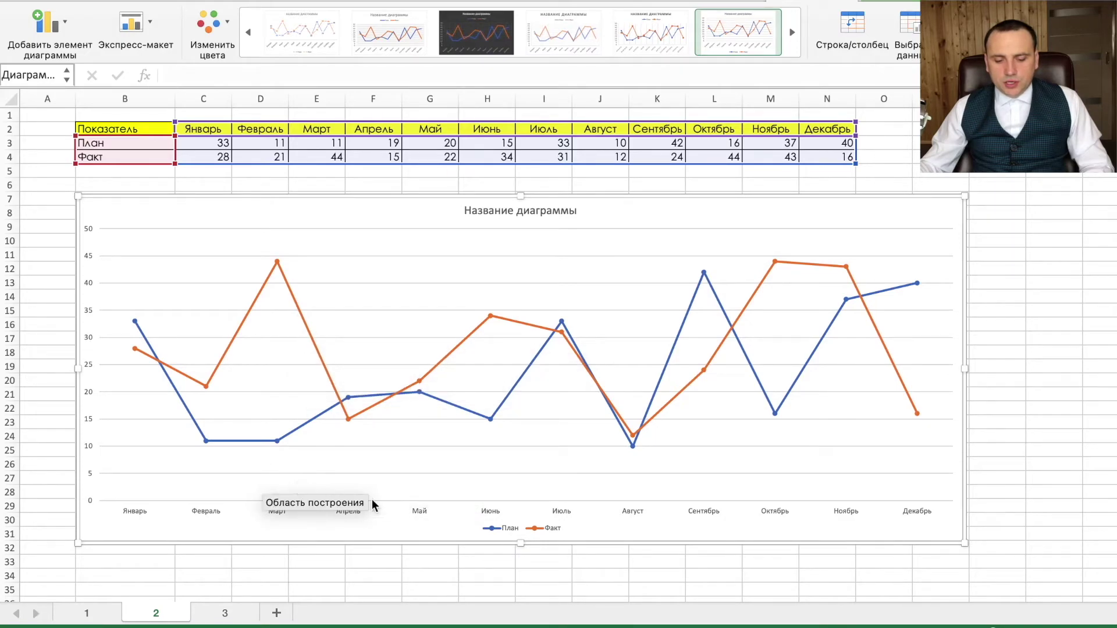
{"action": "left_click", "coordinate": [311, 419]}
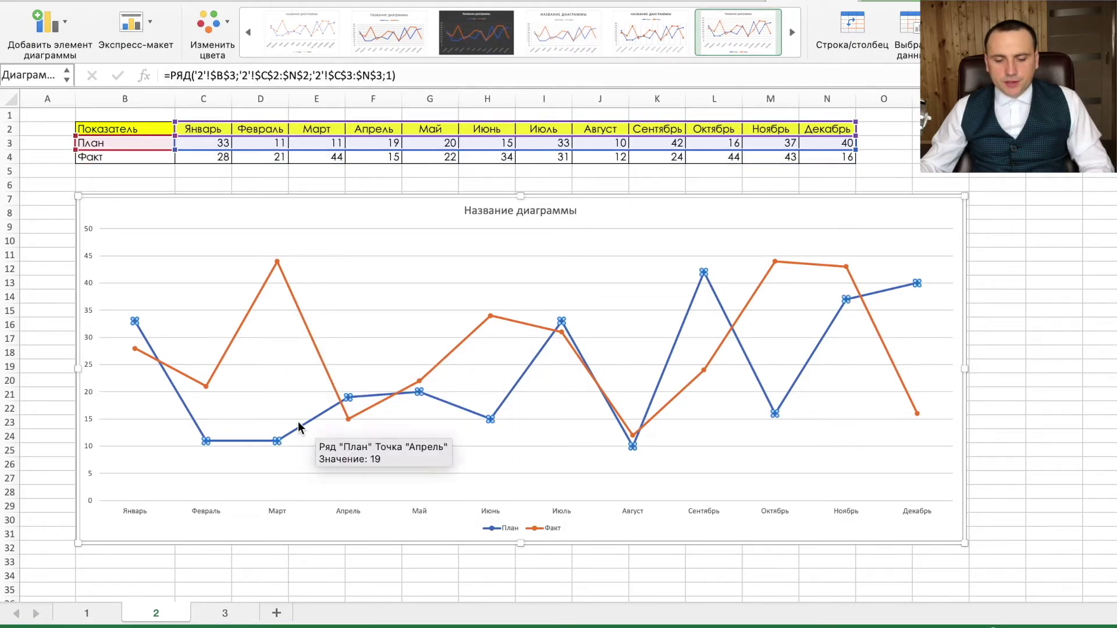
- Restyle the План line as a green dash line ending in an arrowhead
{"action": "left_click", "coordinate": [884, 1]}
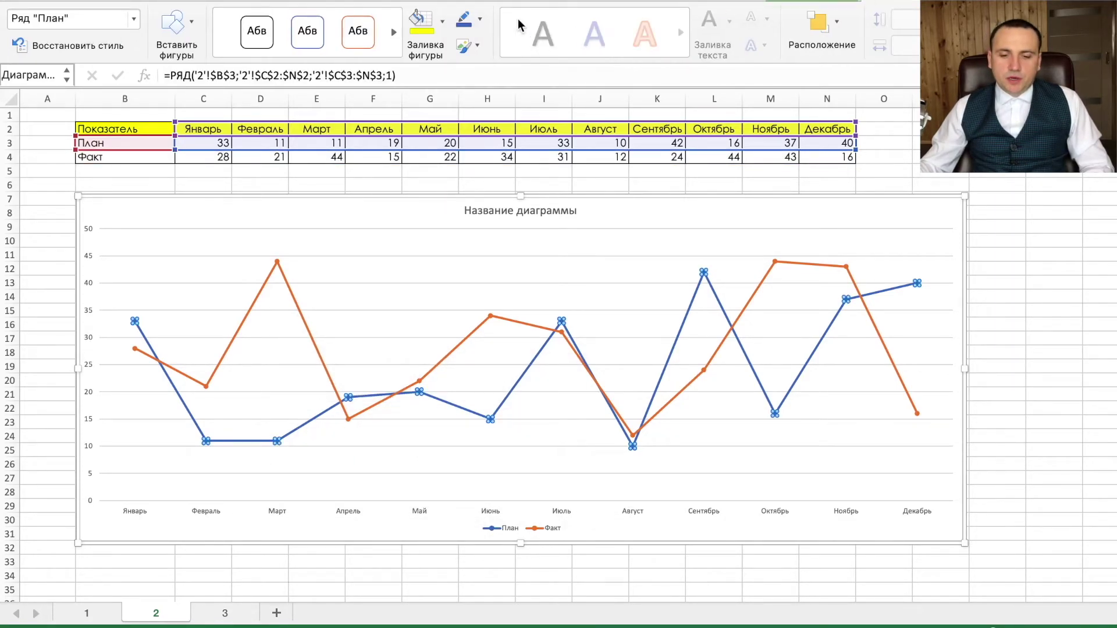
{"action": "left_click", "coordinate": [480, 21]}
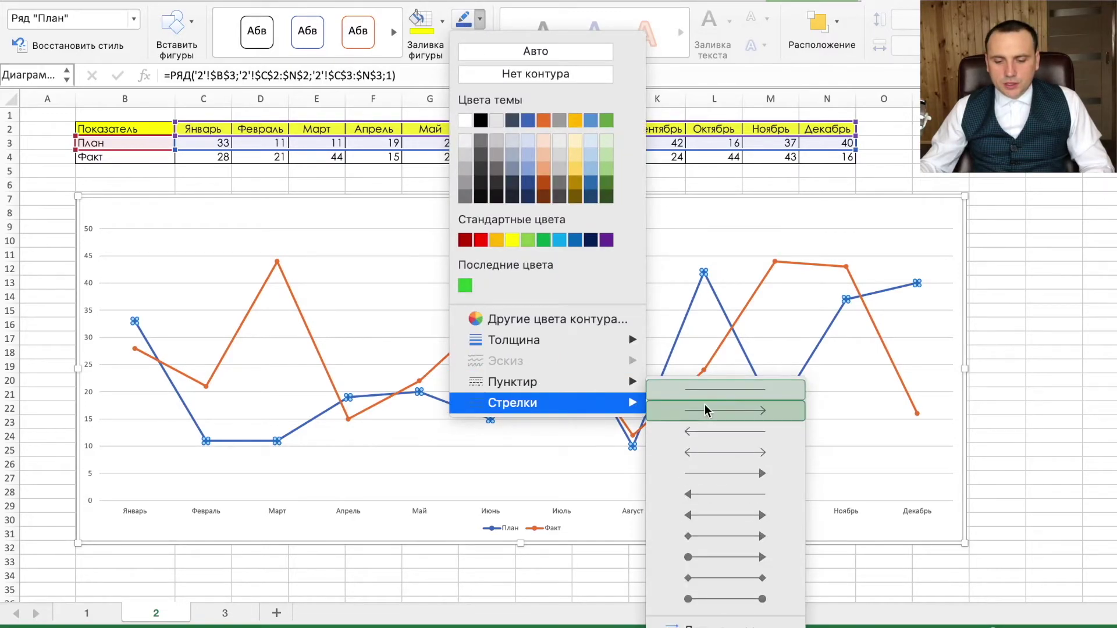
{"action": "left_click", "coordinate": [707, 406]}
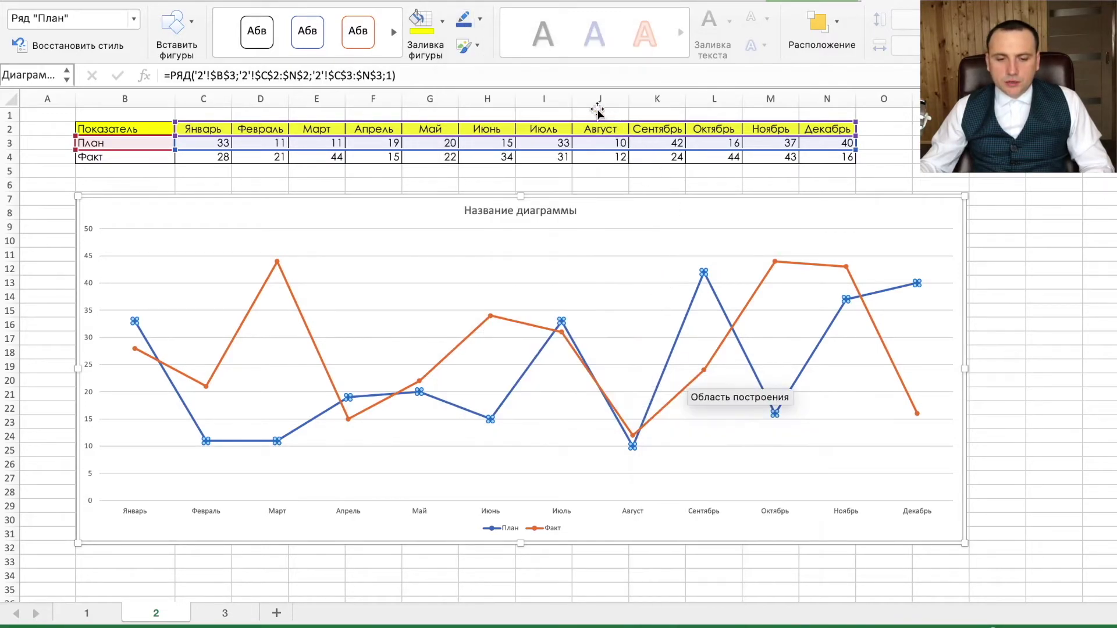
{"action": "left_click", "coordinate": [481, 21]}
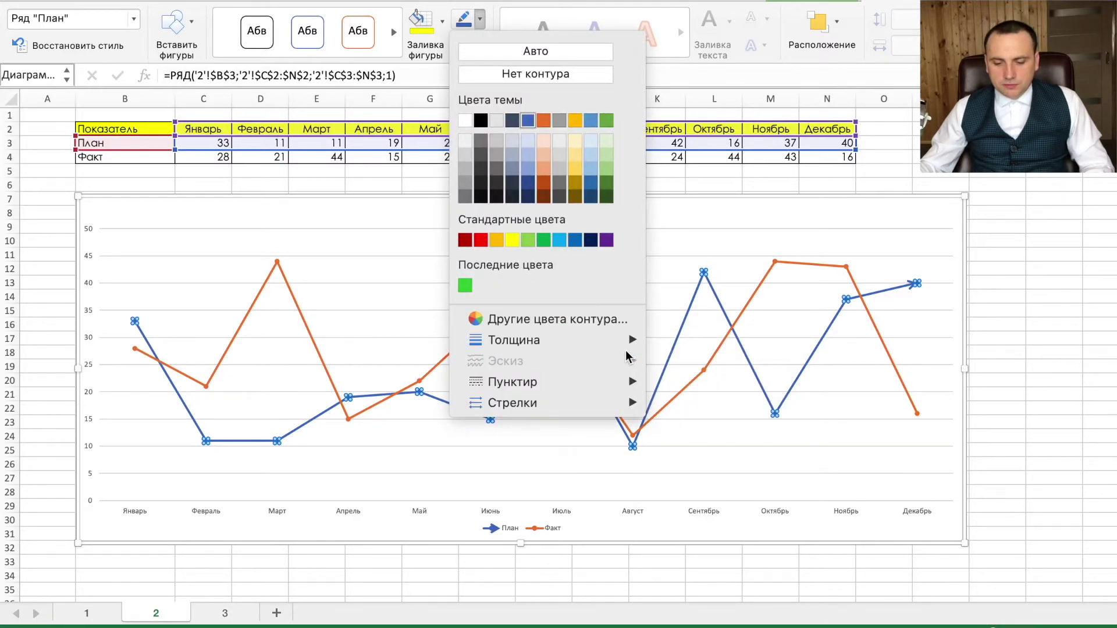
{"action": "mouse_move", "coordinate": [511, 381]}
{"action": "left_click", "coordinate": [744, 451]}
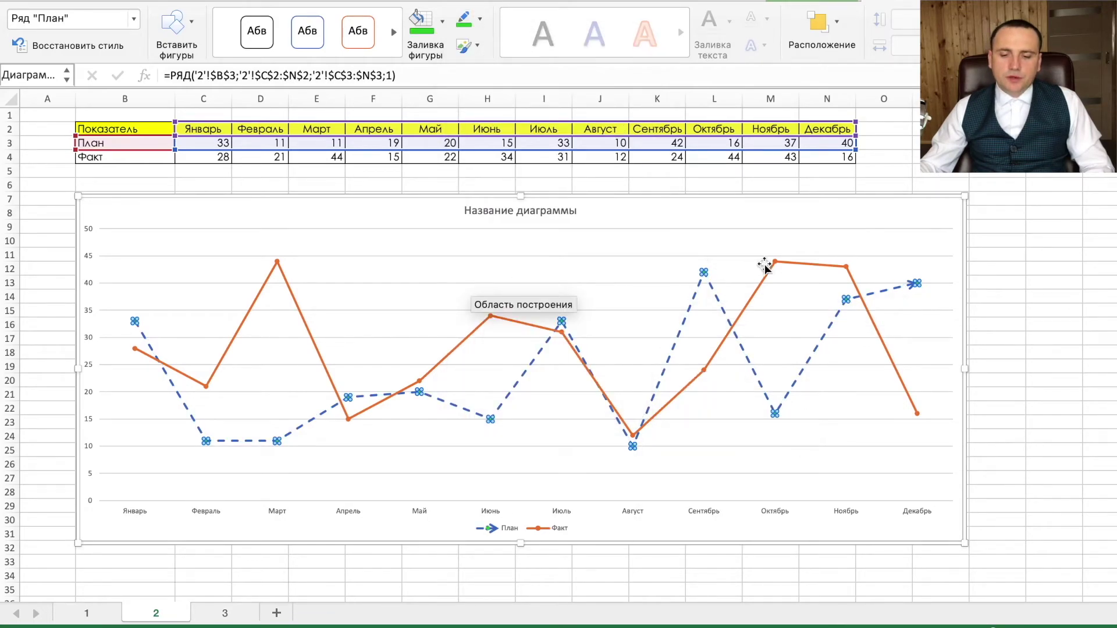
{"action": "left_click", "coordinate": [978, 256]}
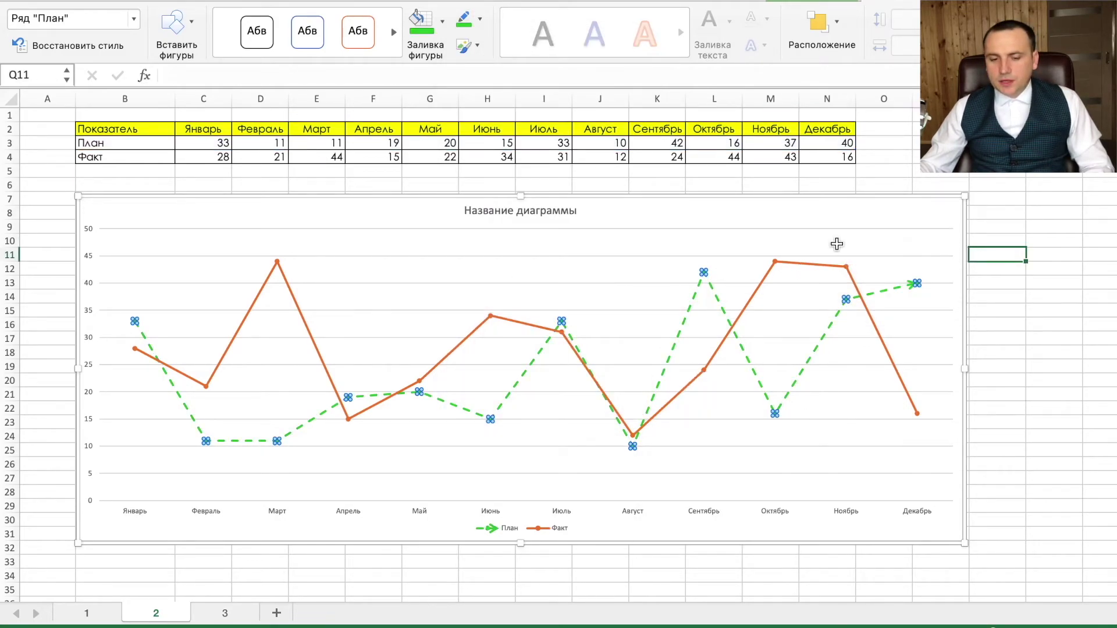
{"action": "left_click", "coordinate": [508, 211]}
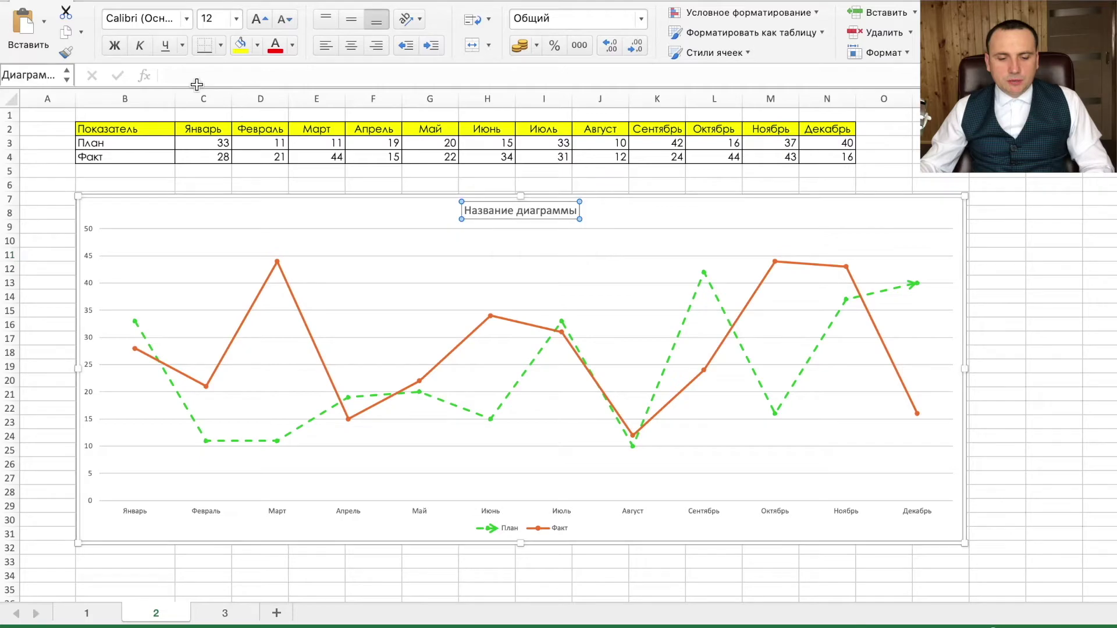
- Retitle the line chart 'План факт'
{"action": "left_click", "coordinate": [189, 76]}
{"action": "type", "text": "Gkf"}
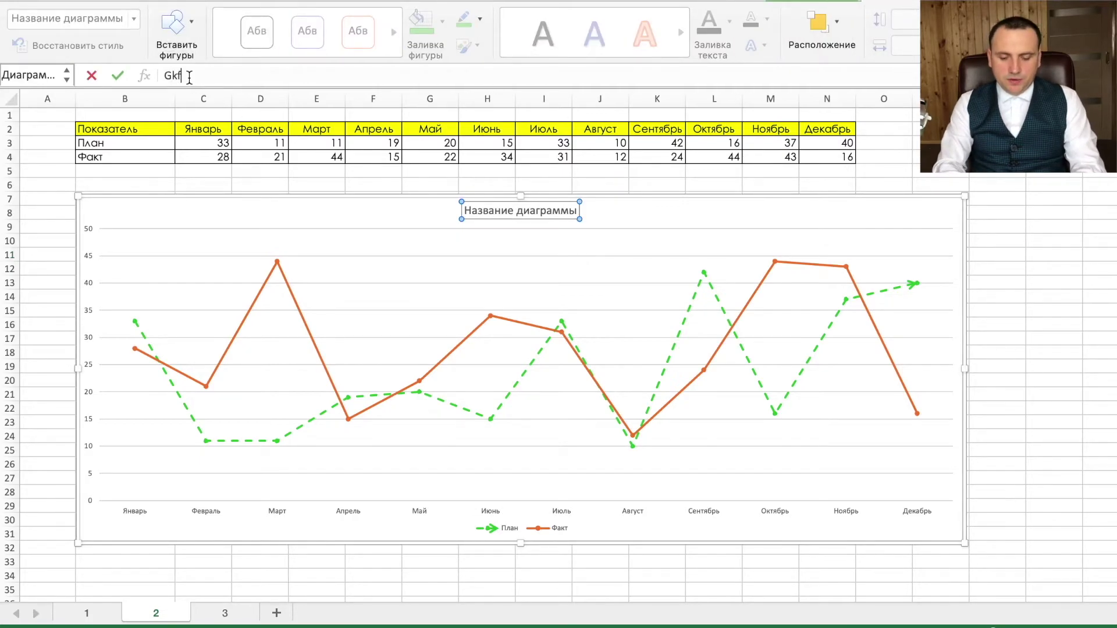
{"action": "key", "text": "BackSpace"}
{"action": "key", "text": "BackSpace"}
{"action": "key", "text": "BackSpace"}
{"action": "type", "text": "План факт"}
{"action": "key", "text": "Return"}
- Select the Факт series and bring up its formatting options
{"action": "left_click", "coordinate": [281, 274]}
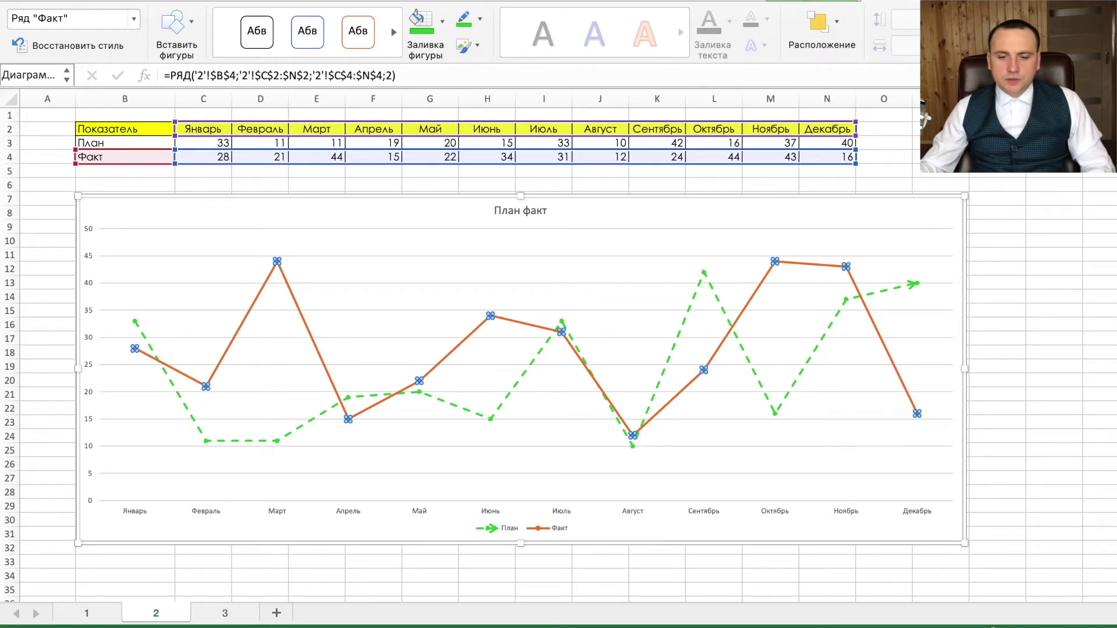
{"action": "left_click", "coordinate": [810, 2]}
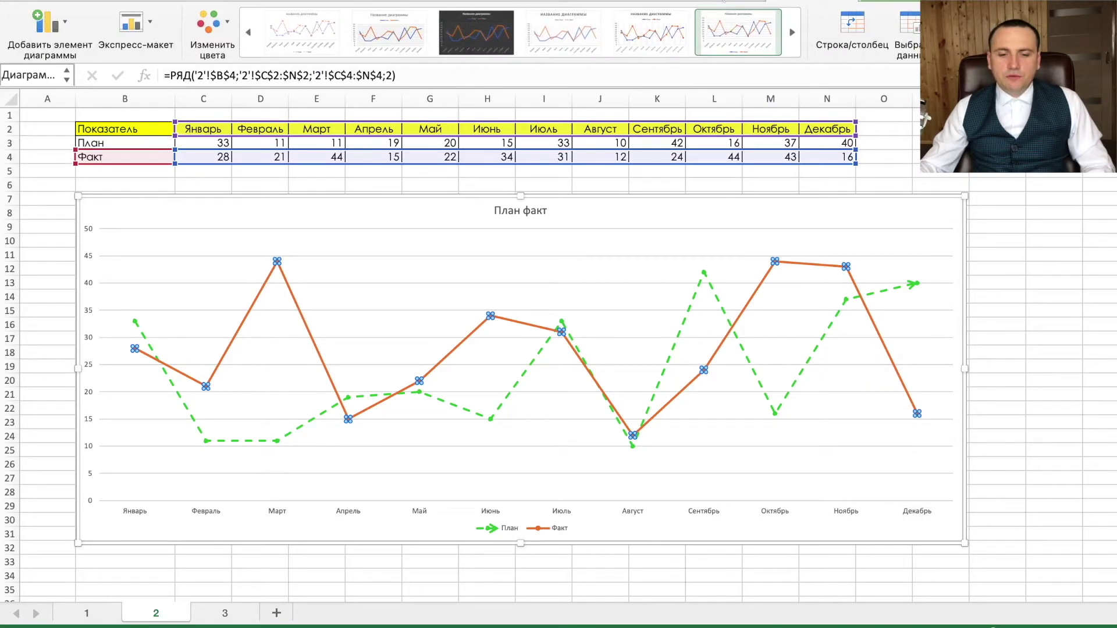
{"action": "left_click", "coordinate": [898, 1]}
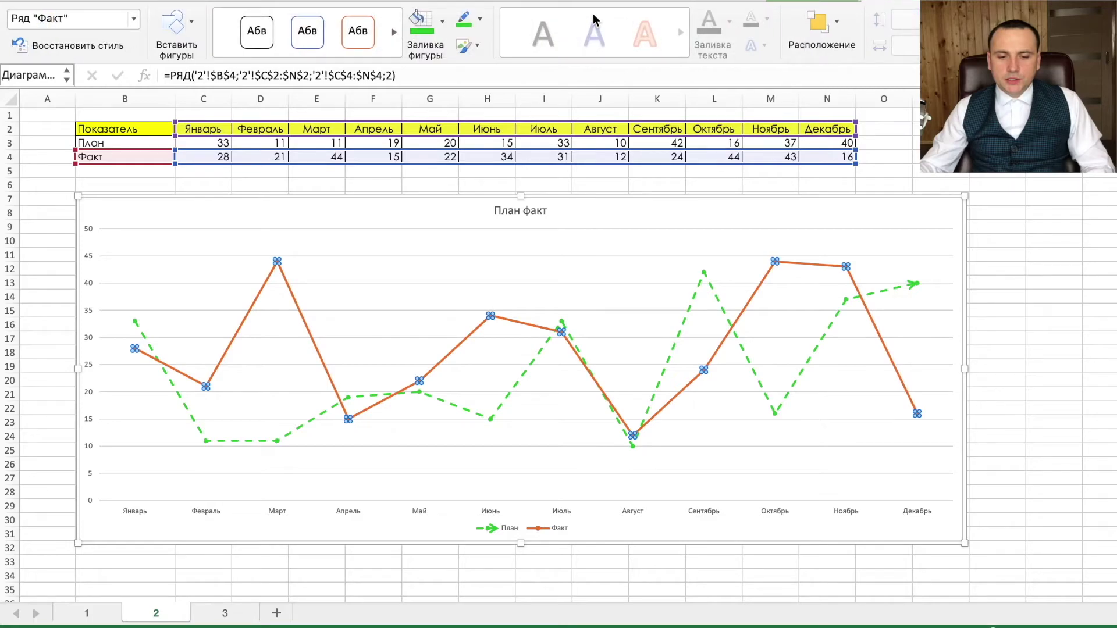
- Thicken the orange Факт line to 4,5 pt
{"action": "left_click", "coordinate": [478, 21]}
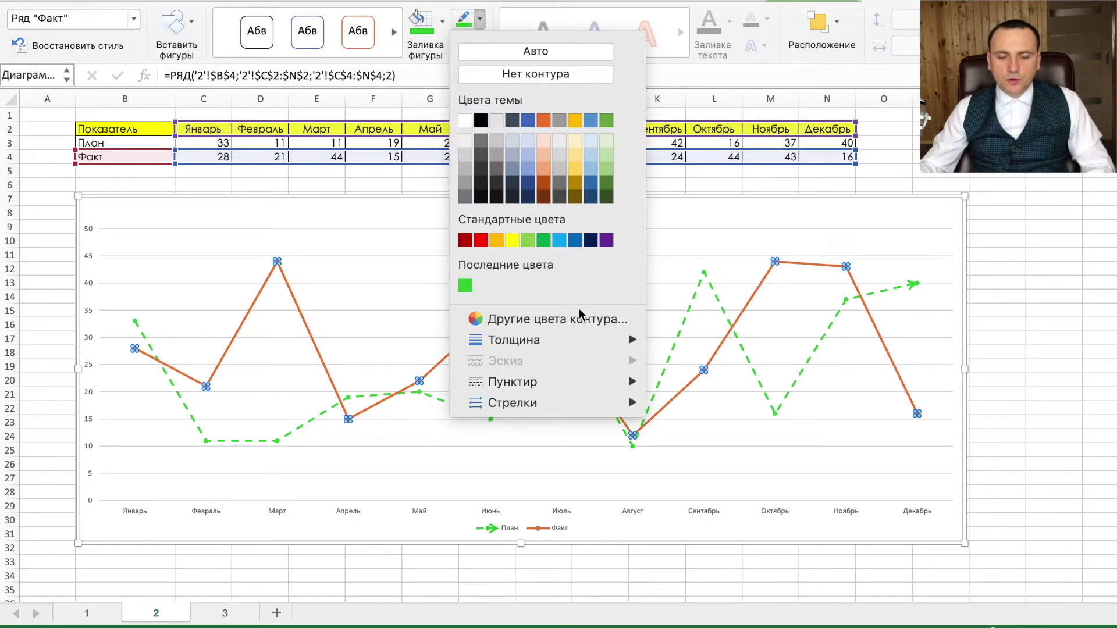
{"action": "mouse_move", "coordinate": [514, 340]}
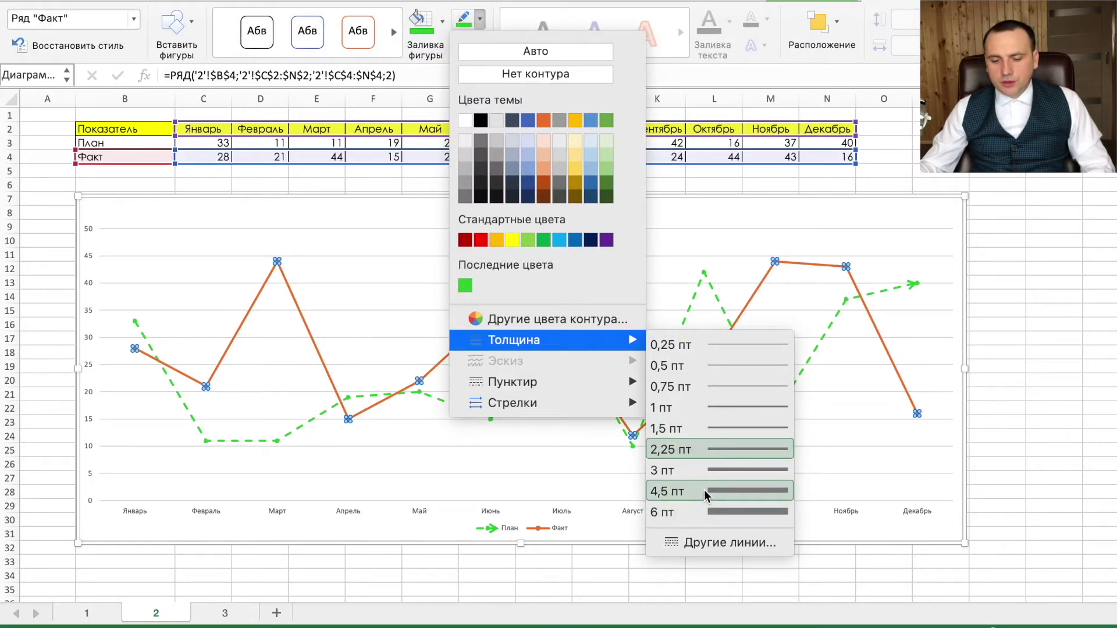
{"action": "left_click", "coordinate": [721, 492]}
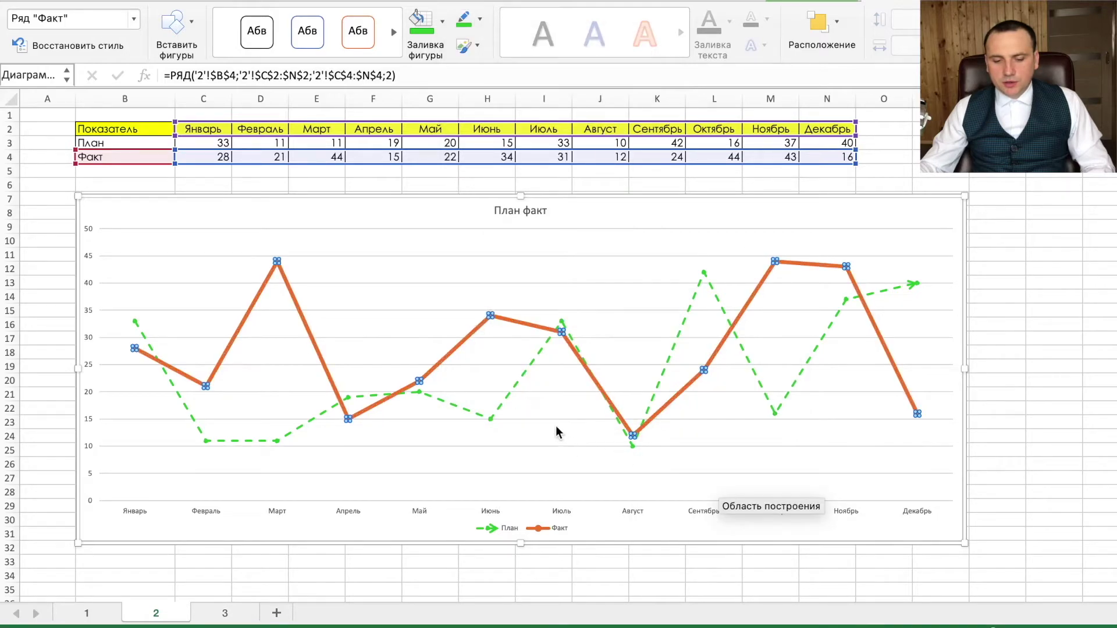
{"action": "left_click", "coordinate": [991, 256]}
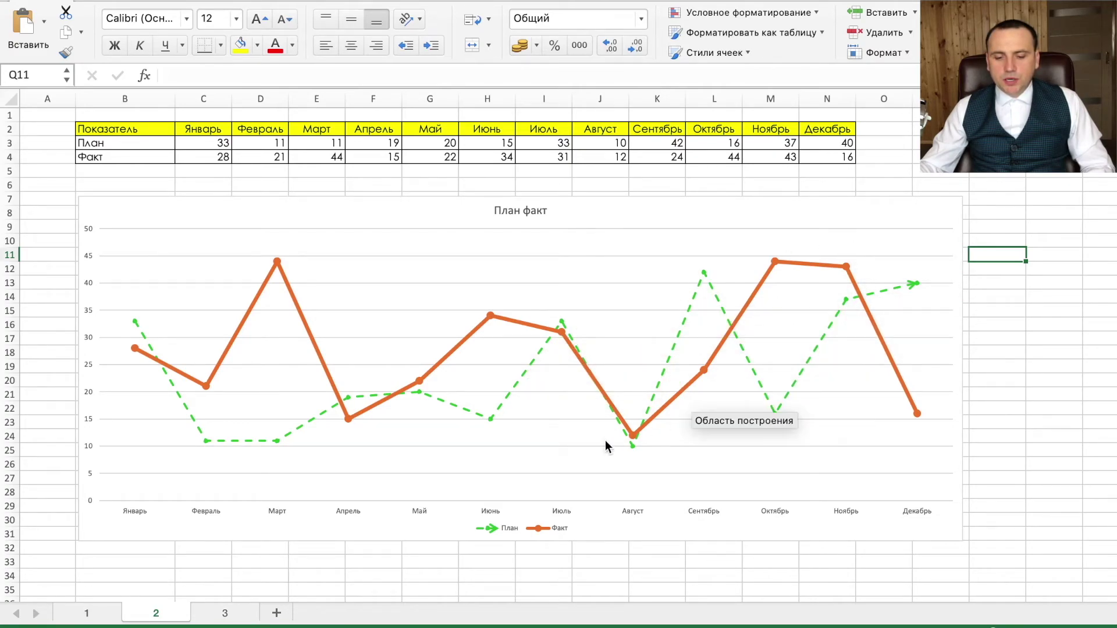
{"action": "left_click", "coordinate": [494, 512]}
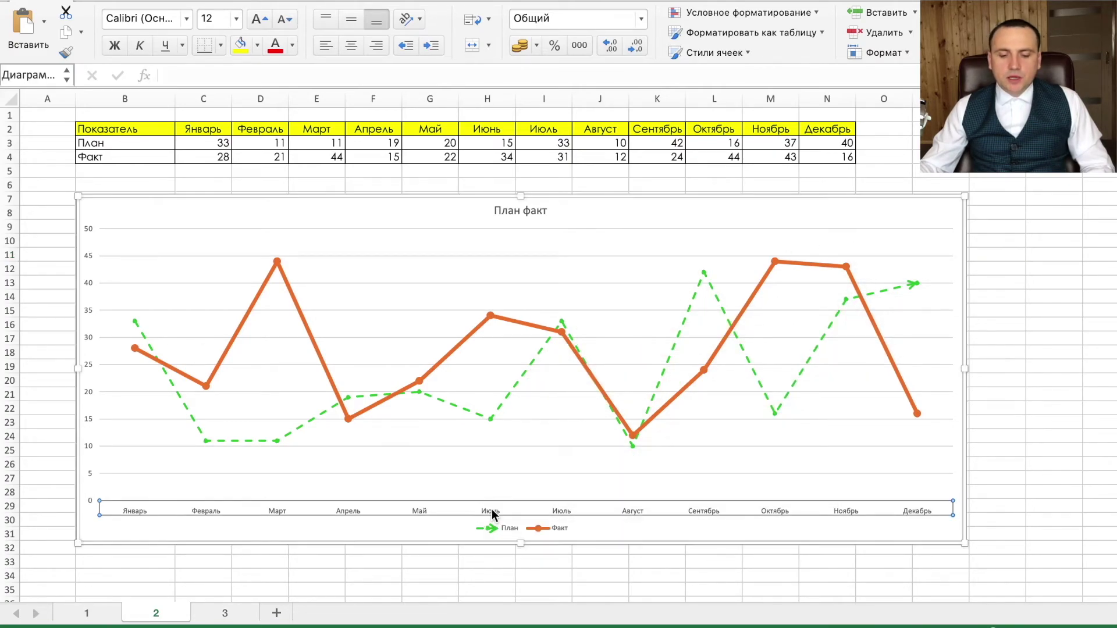
- Apply Century Gothic to the chart title and axis labels, then go to sheet 3
{"action": "left_click", "coordinate": [186, 18]}
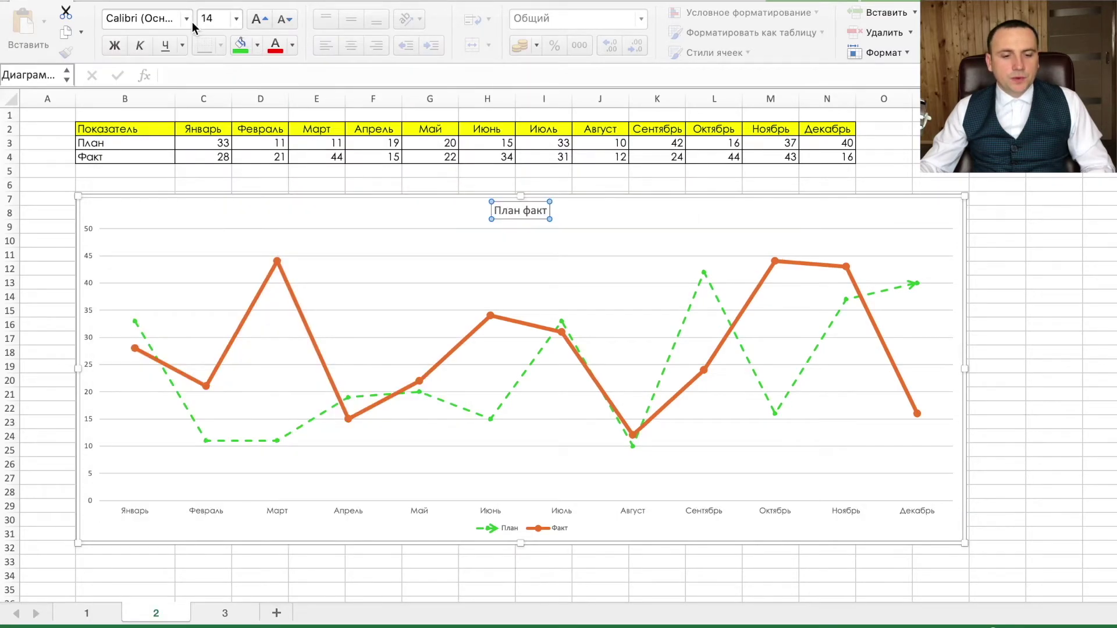
{"action": "left_click", "coordinate": [188, 19]}
{"action": "mouse_move", "coordinate": [261, 172]}
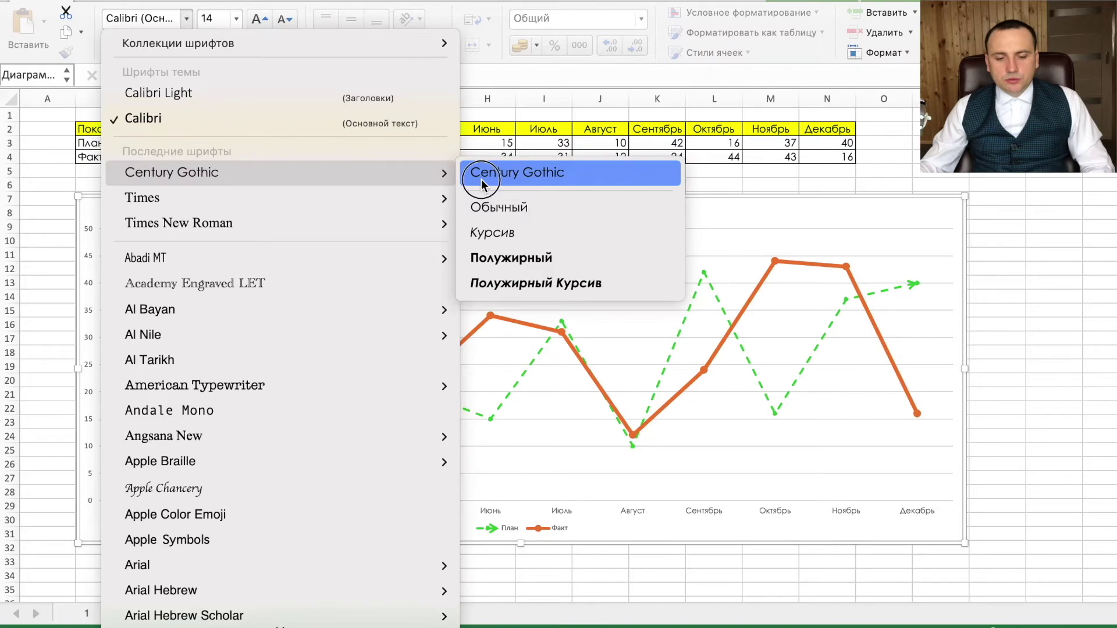
{"action": "left_click", "coordinate": [480, 179]}
{"action": "left_click", "coordinate": [92, 230]}
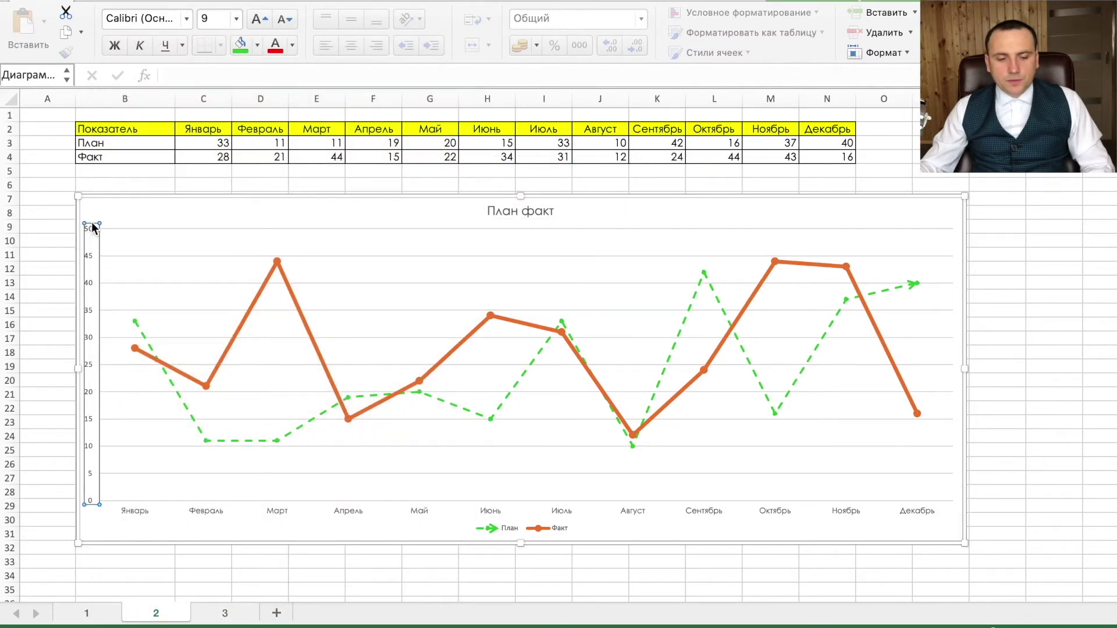
{"action": "left_click", "coordinate": [667, 223]}
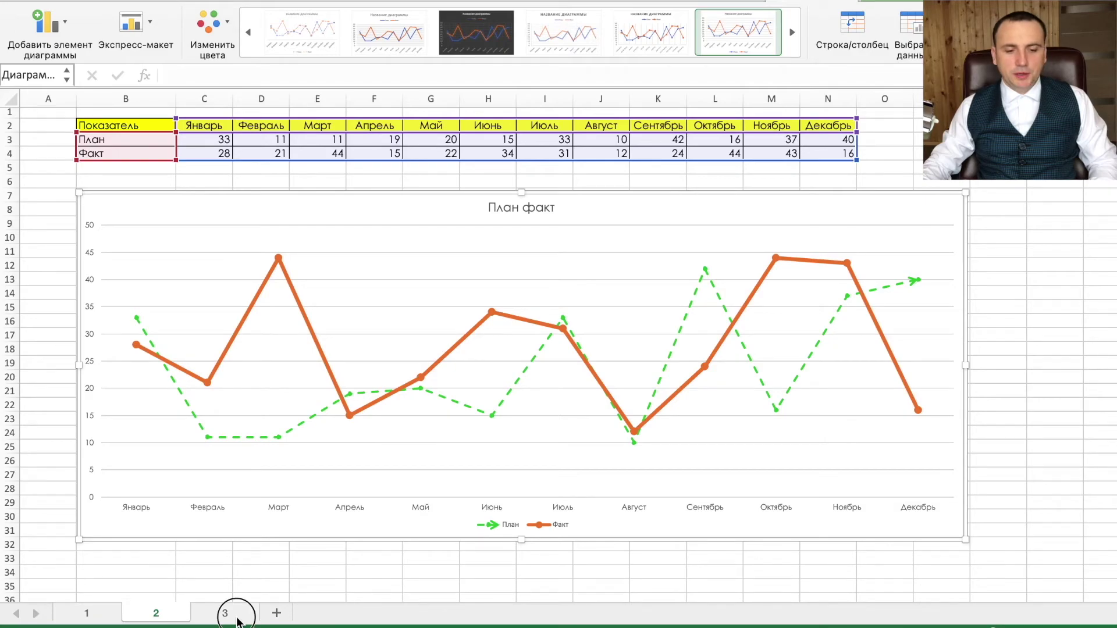
{"action": "left_click", "coordinate": [225, 613]}
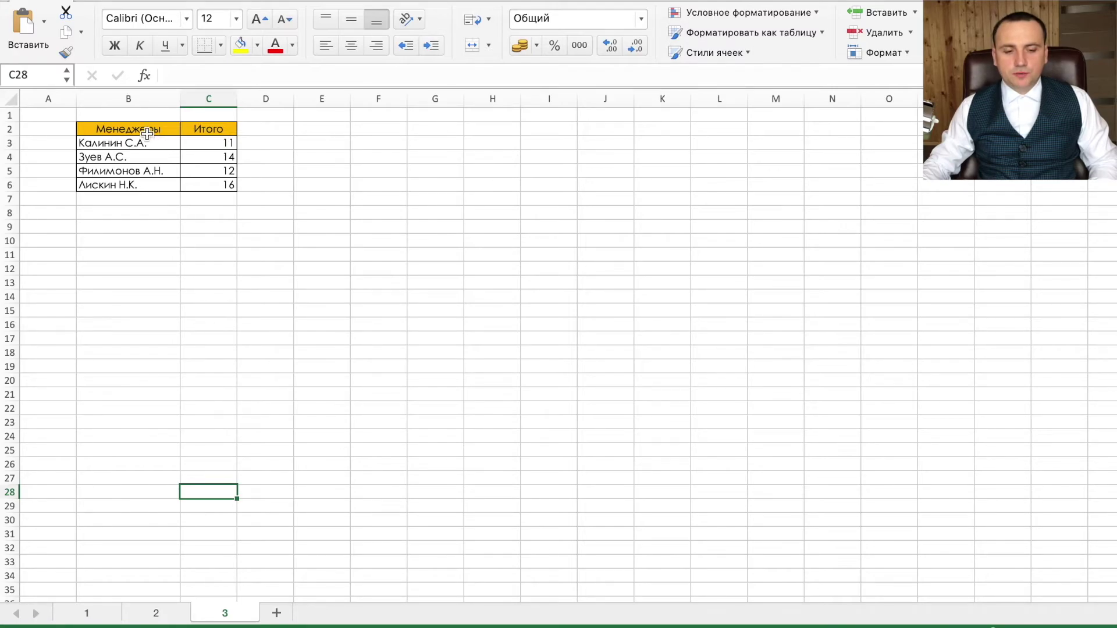
- Insert an enlarged 3-D pie of the Итого totals from B2:C6 beside the table
{"action": "left_click_drag", "start_coordinate": [146, 133], "coordinate": [214, 188]}
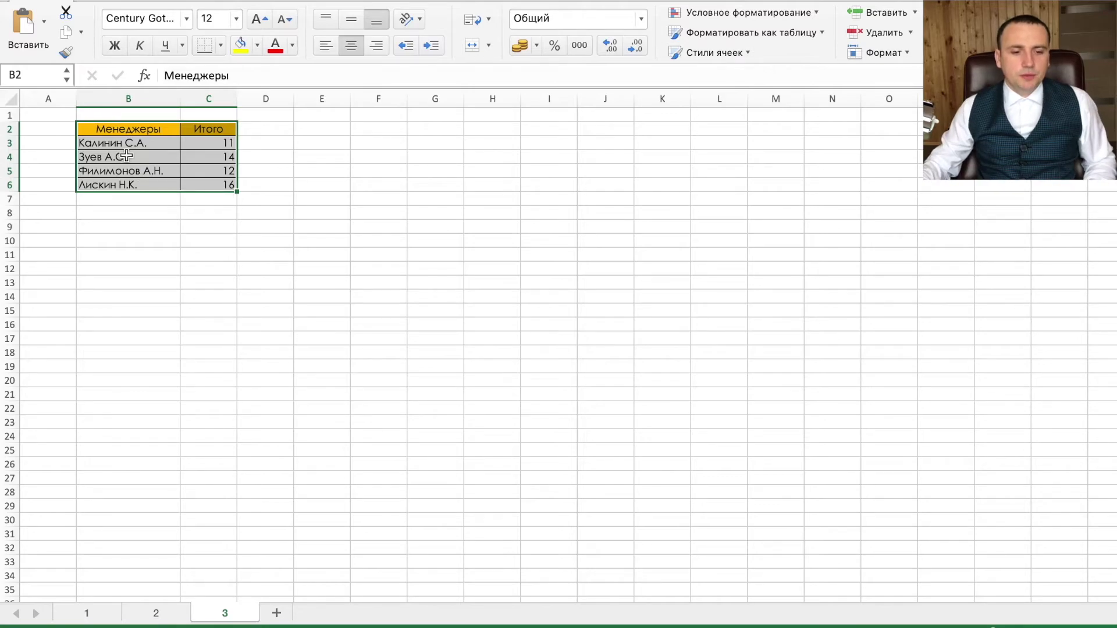
{"action": "left_click", "coordinate": [124, 1]}
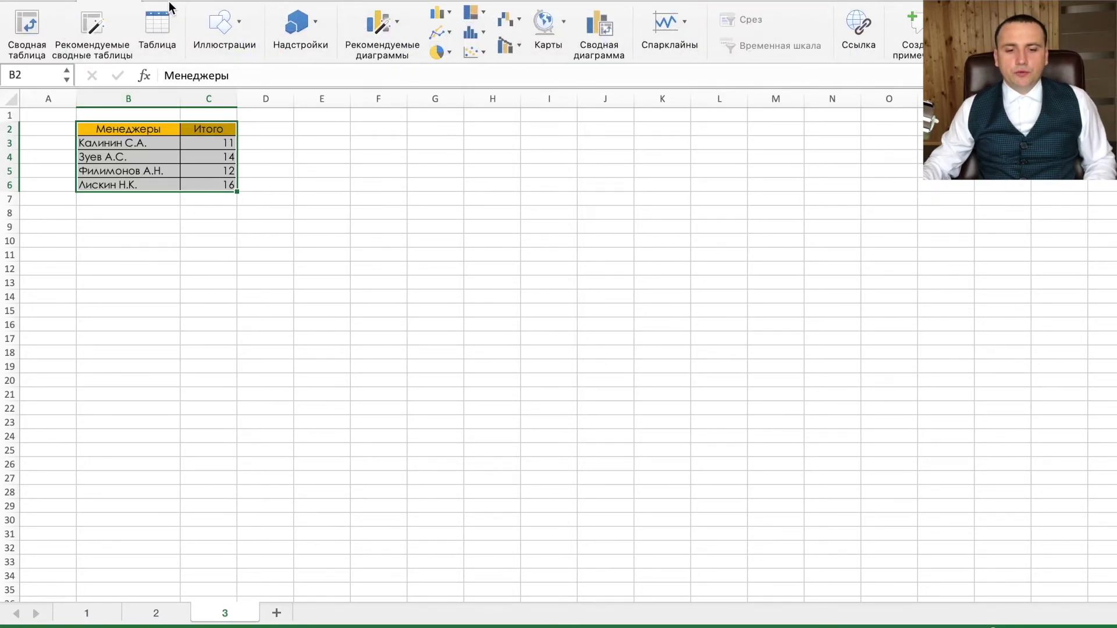
{"action": "left_click", "coordinate": [442, 53]}
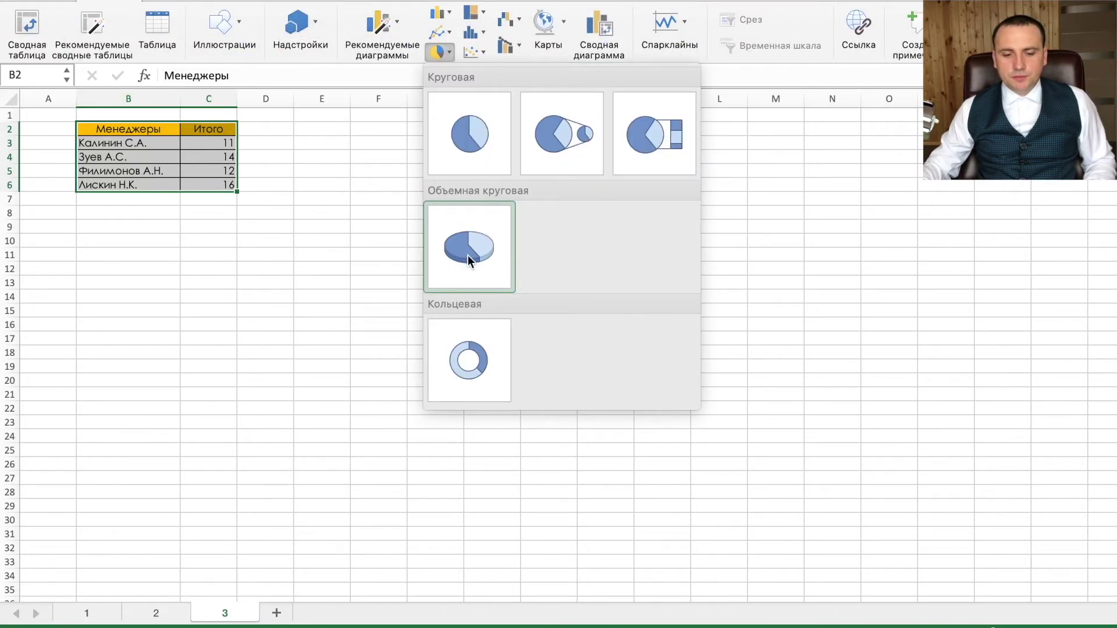
{"action": "left_click", "coordinate": [468, 255]}
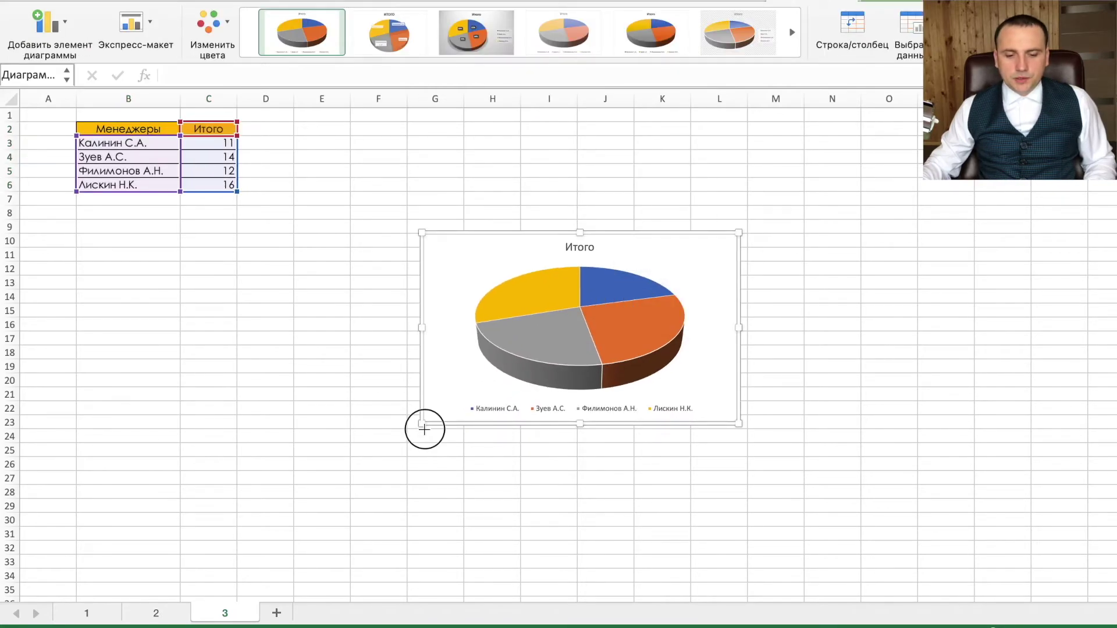
{"action": "left_click_drag", "start_coordinate": [423, 427], "coordinate": [234, 517]}
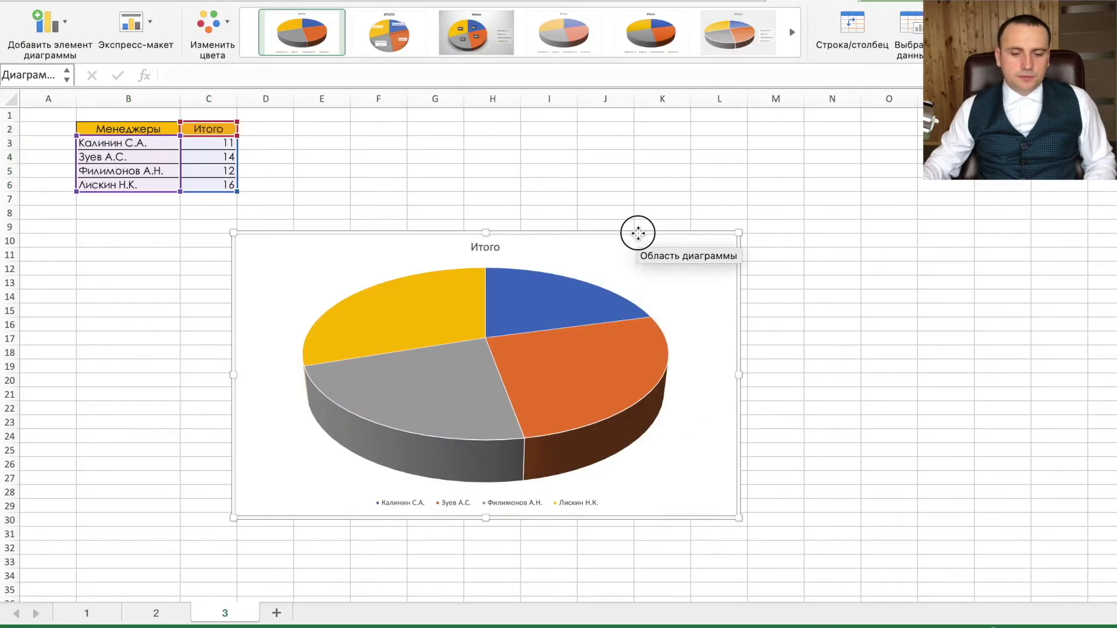
{"action": "left_click_drag", "start_coordinate": [638, 233], "coordinate": [699, 146]}
{"action": "left_click", "coordinate": [206, 224]}
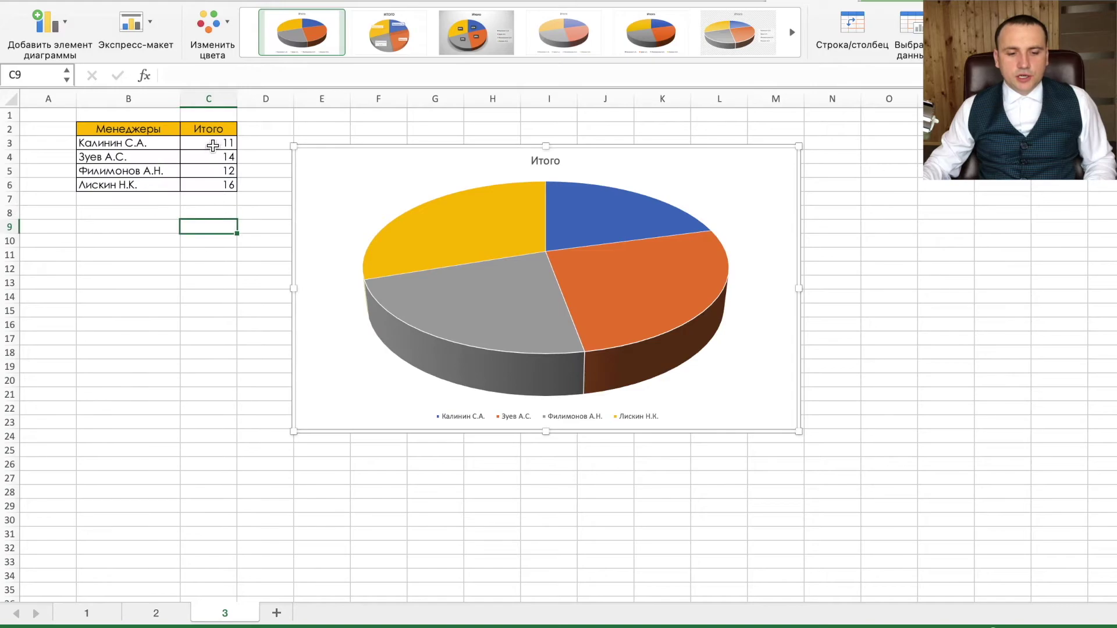
{"action": "left_click_drag", "start_coordinate": [213, 145], "coordinate": [213, 185]}
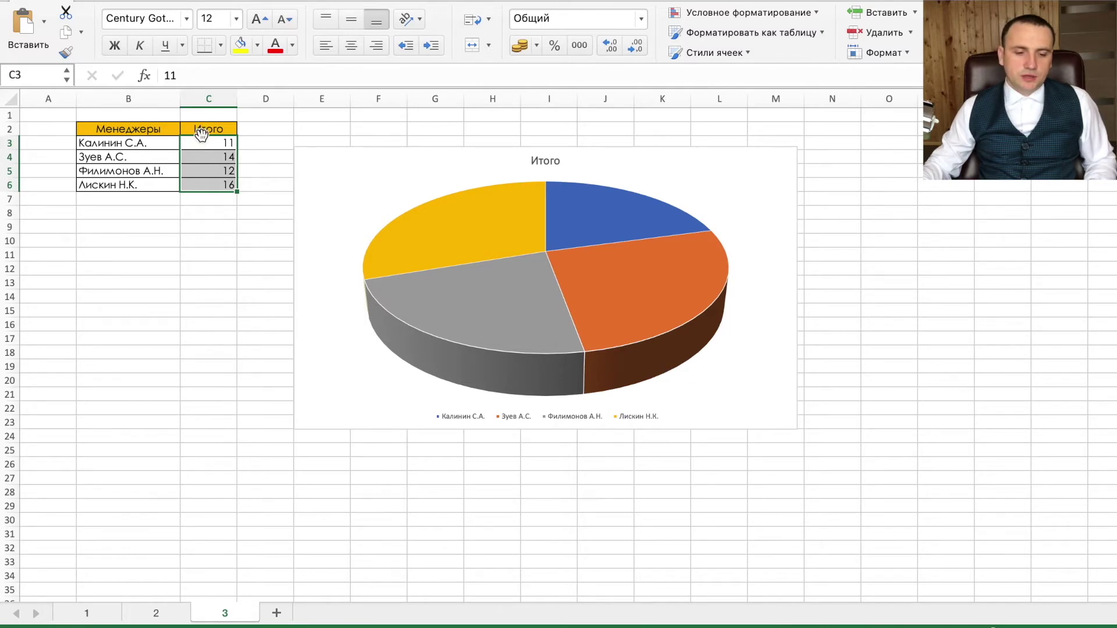
- Apply quick layout 1 so each slice shows the manager's name and percentage
{"action": "key", "text": "Down"}
{"action": "key", "text": "Down"}
{"action": "key", "text": "Down"}
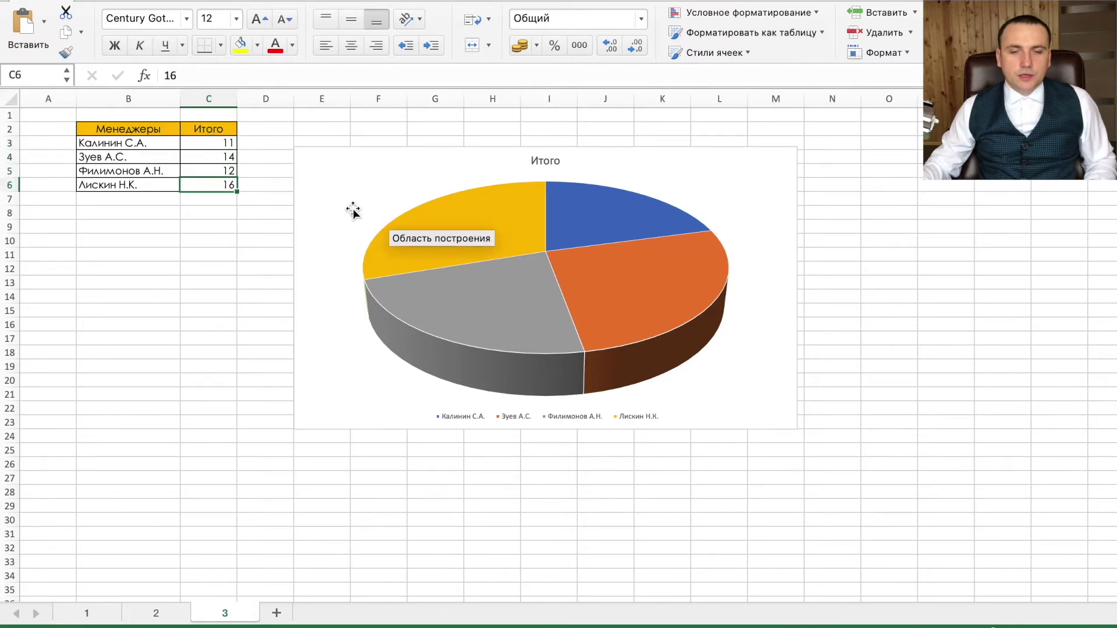
{"action": "left_click", "coordinate": [471, 200]}
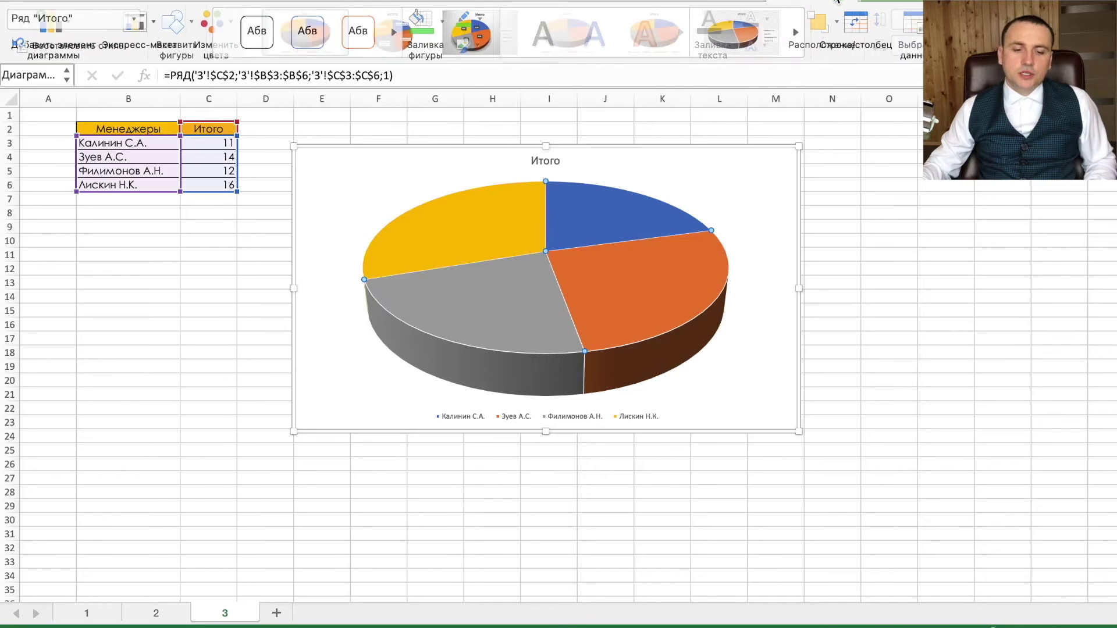
{"action": "left_click", "coordinate": [151, 35]}
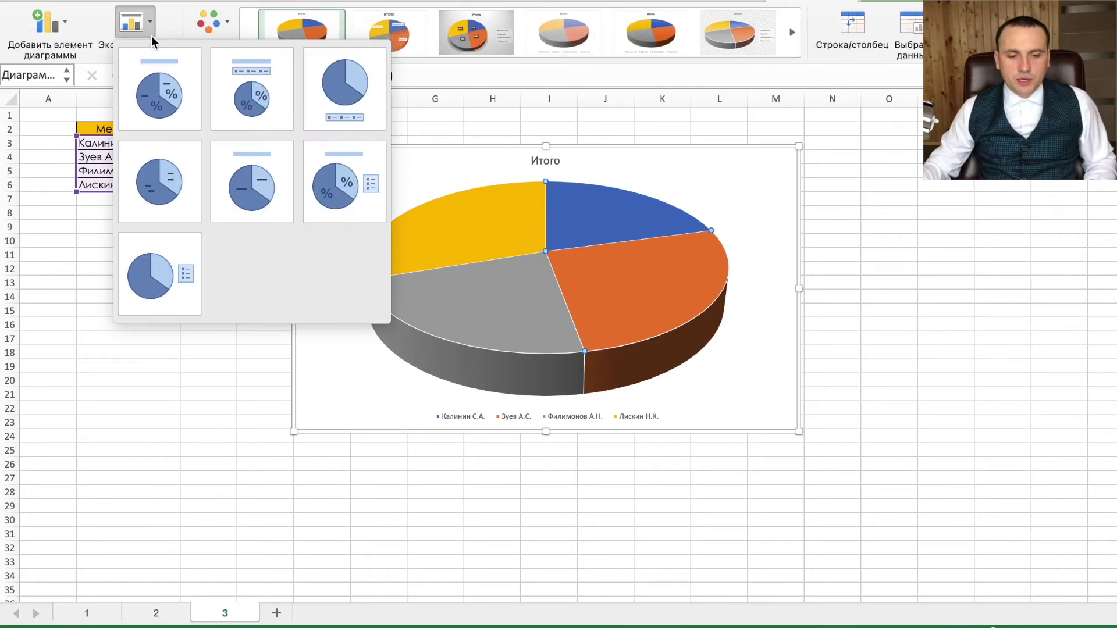
{"action": "left_click", "coordinate": [159, 93]}
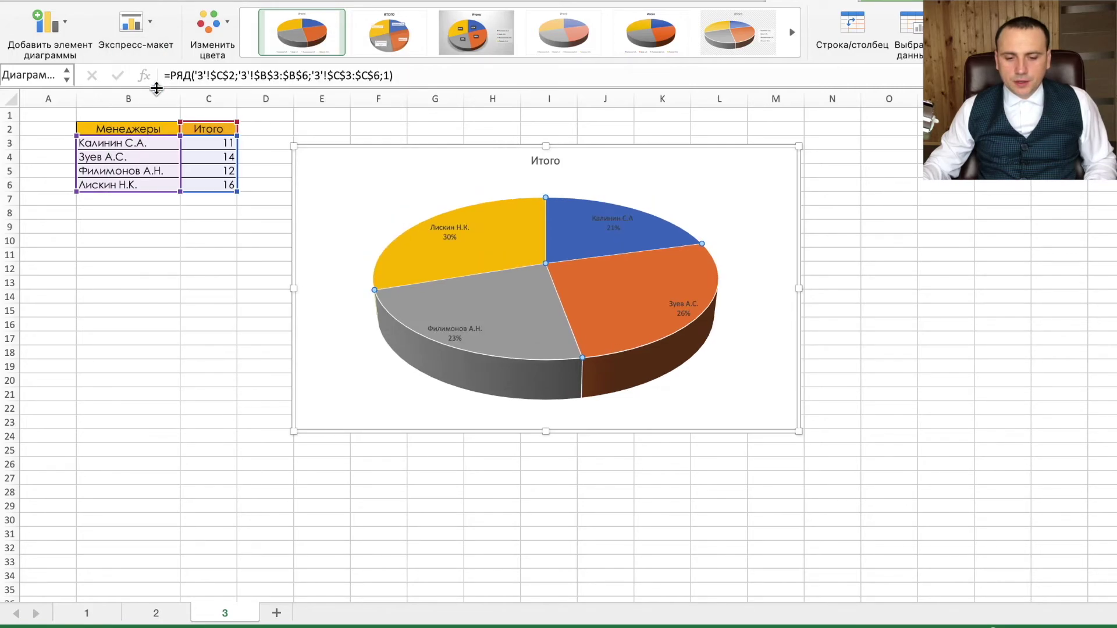
{"action": "left_click", "coordinate": [449, 232]}
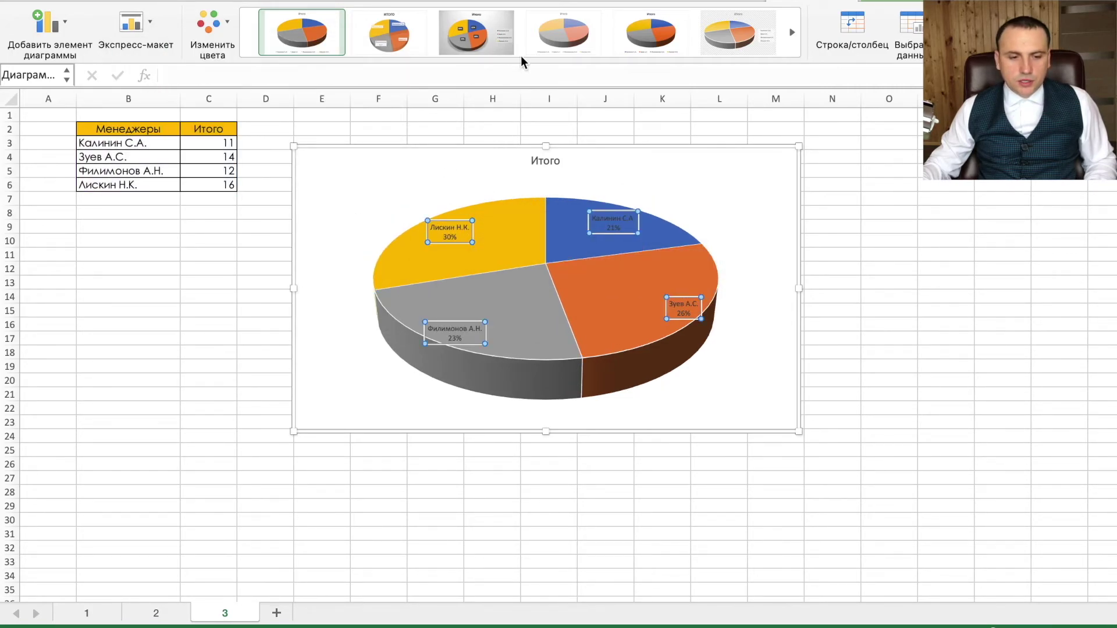
- Give the pie chart's data labels a yellow fill
{"action": "left_click", "coordinate": [30, 3]}
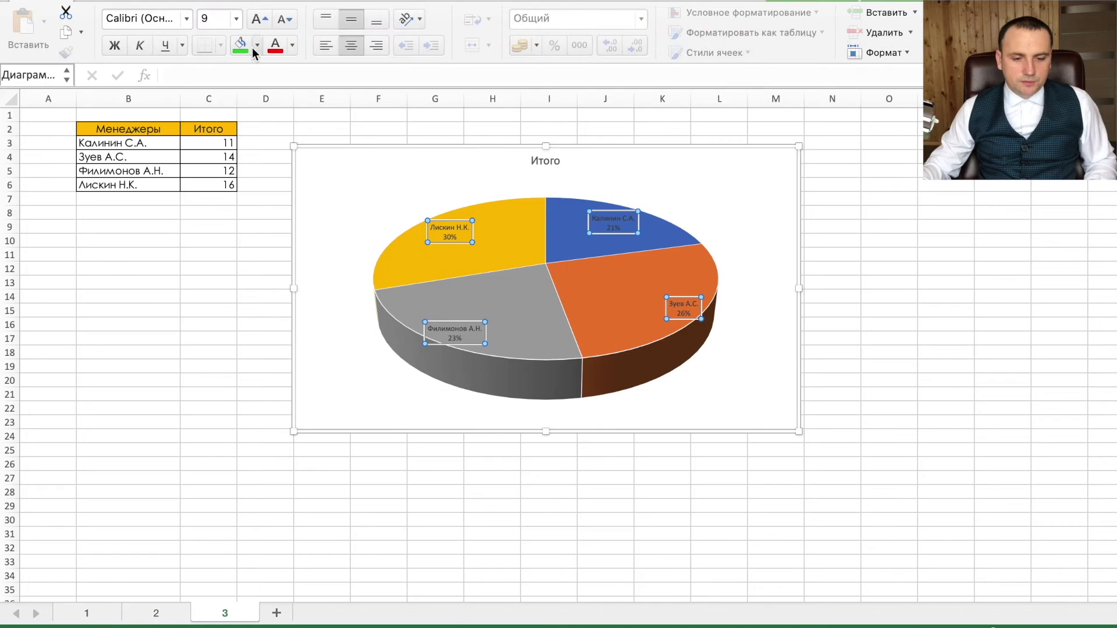
{"action": "left_click", "coordinate": [256, 46]}
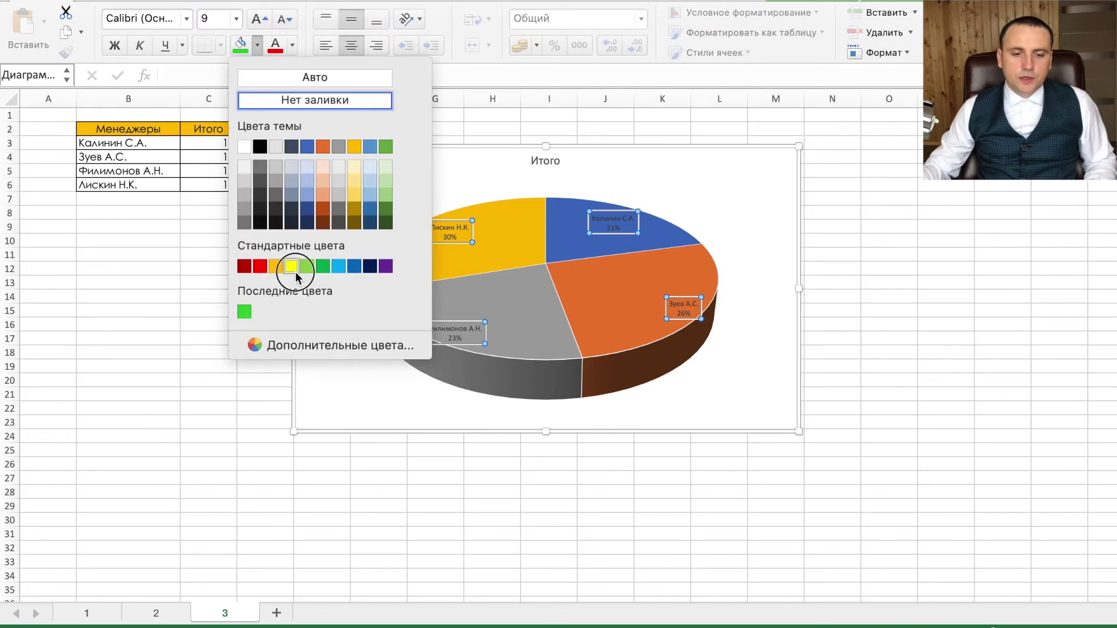
{"action": "left_click", "coordinate": [291, 267]}
- Set the data label font to Century Gothic
{"action": "left_click", "coordinate": [187, 20]}
{"action": "mouse_move", "coordinate": [218, 172]}
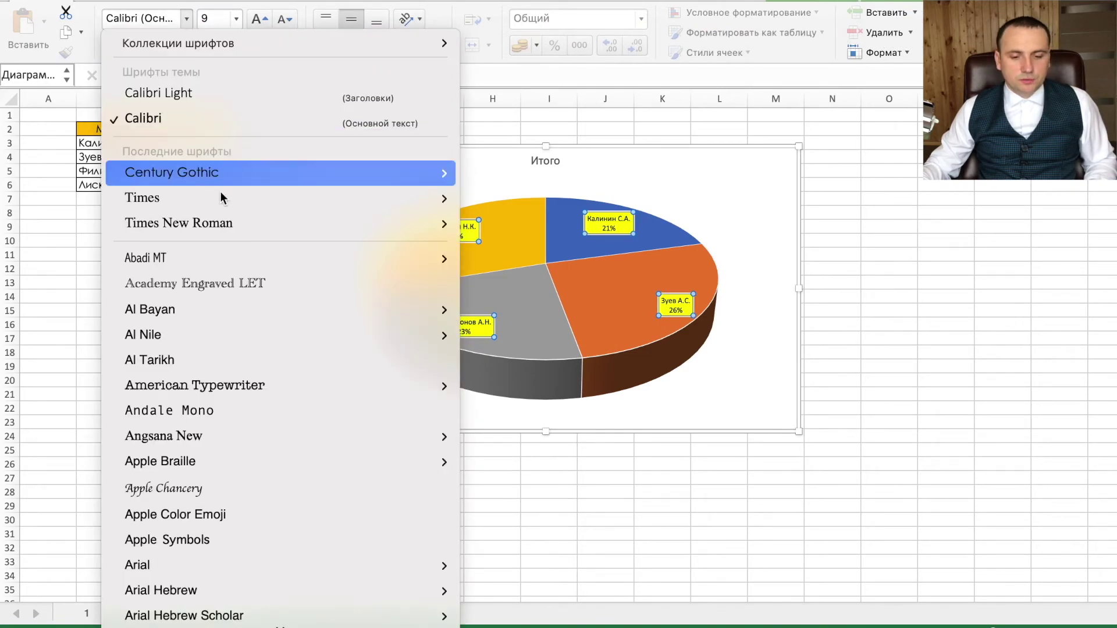
{"action": "left_click", "coordinate": [540, 183]}
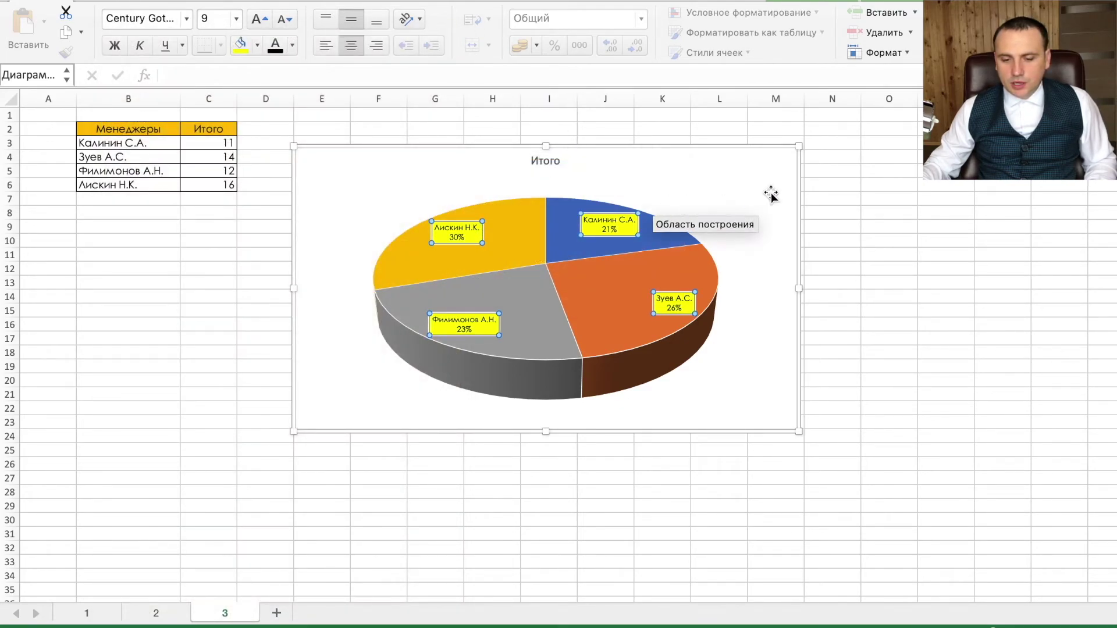
{"action": "left_click", "coordinate": [706, 189]}
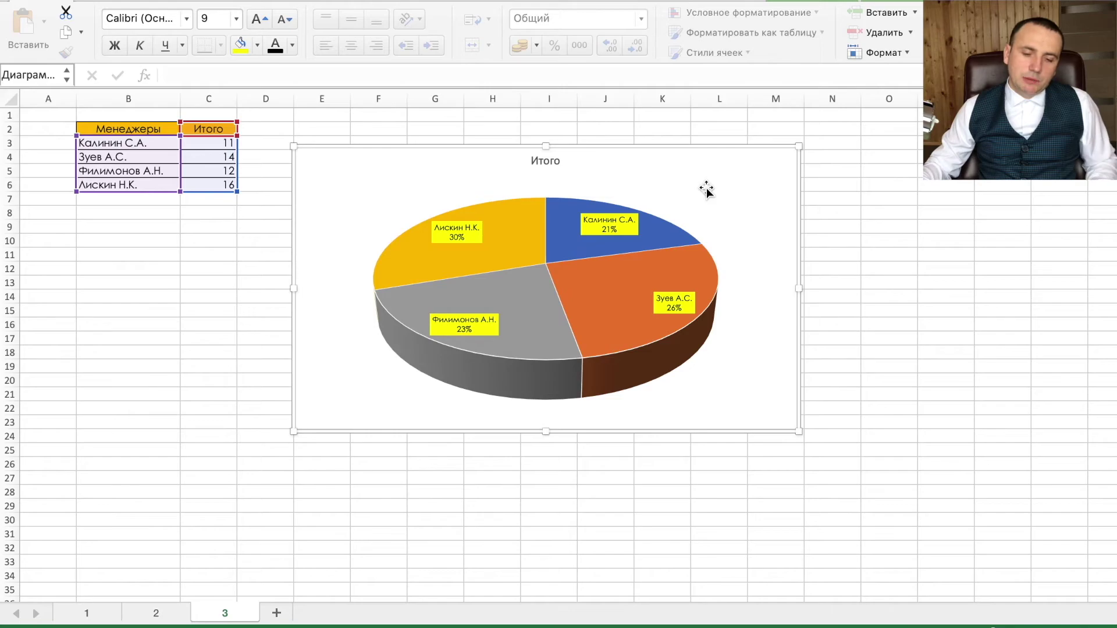
{"action": "mouse_move", "coordinate": [424, 274]}
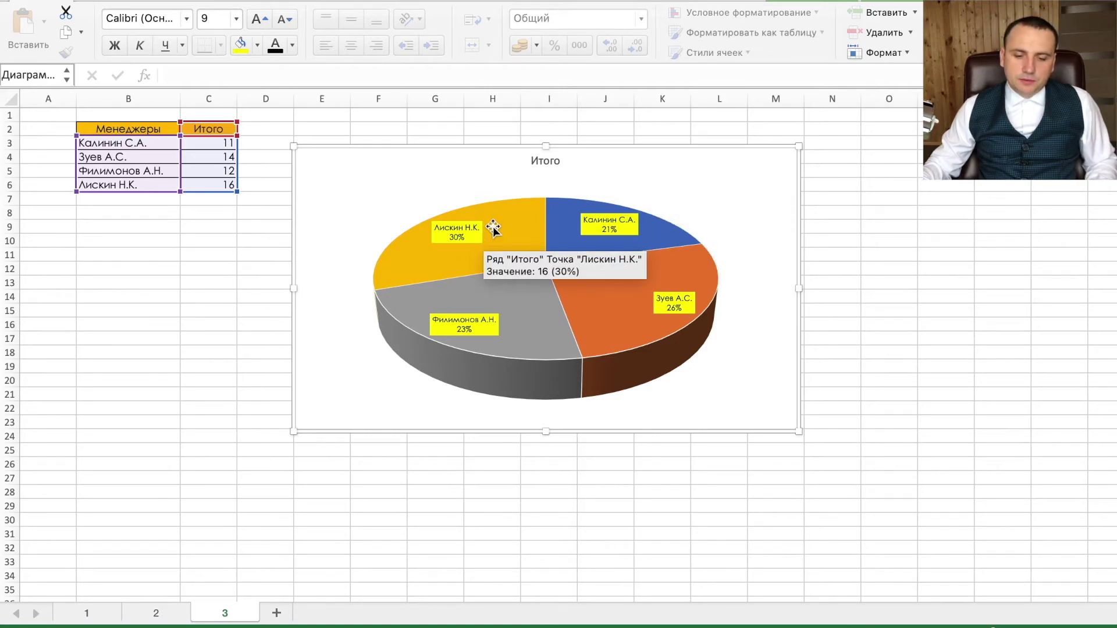
{"action": "left_click", "coordinate": [421, 278]}
{"action": "left_click", "coordinate": [419, 263]}
{"action": "left_click_drag", "start_coordinate": [407, 262], "coordinate": [386, 249]}
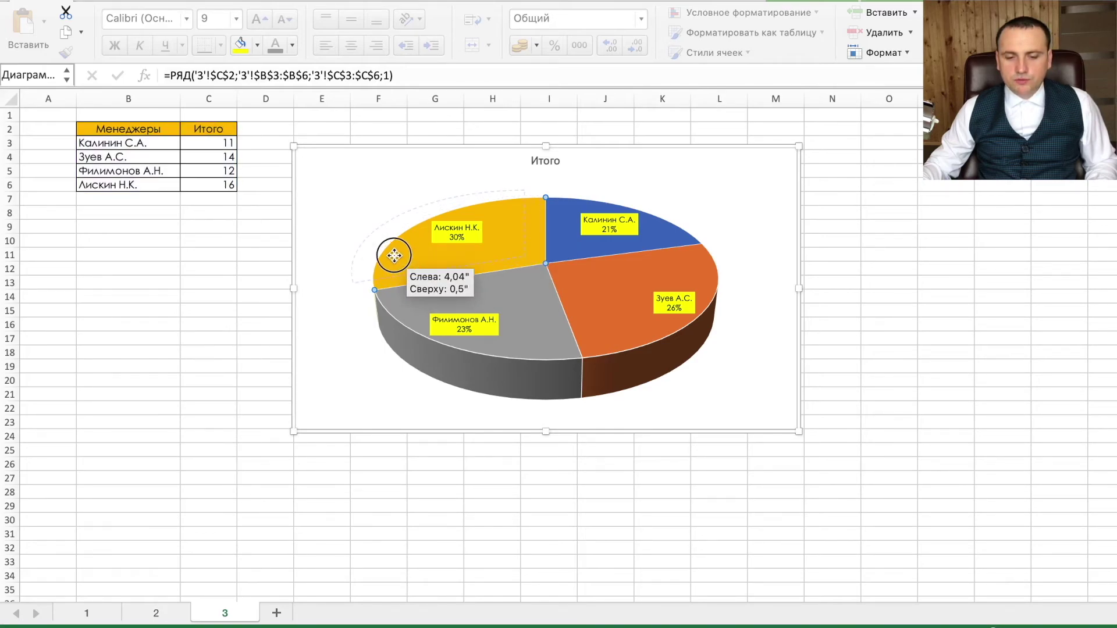
{"action": "left_click", "coordinate": [523, 180]}
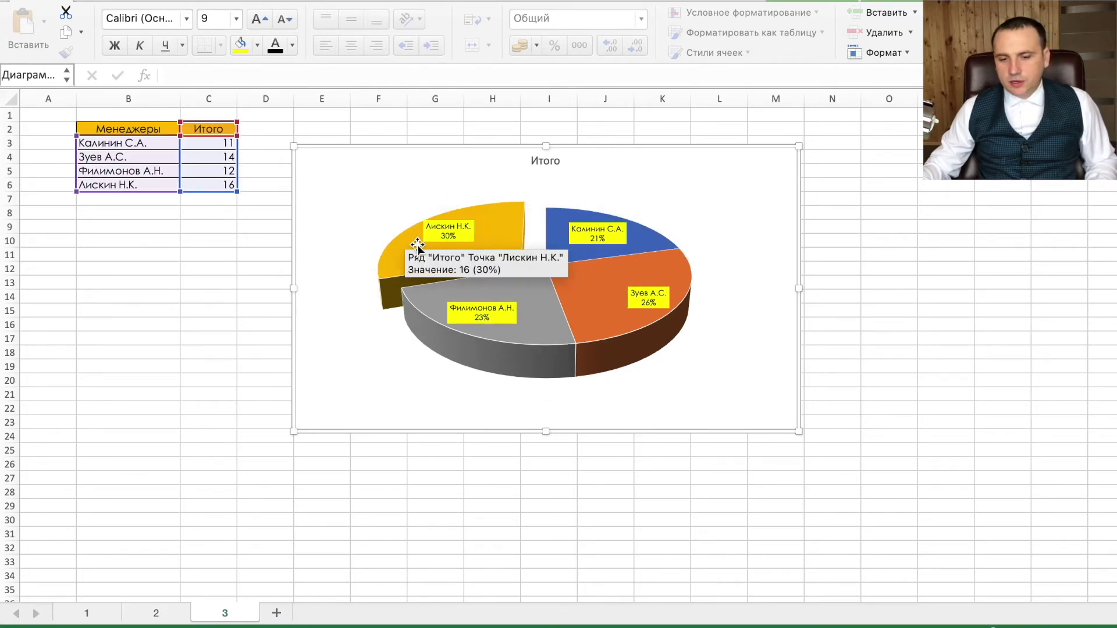
- Change the chart title from Итого to 'Процентные показатели продаж'
{"action": "left_click", "coordinate": [541, 161]}
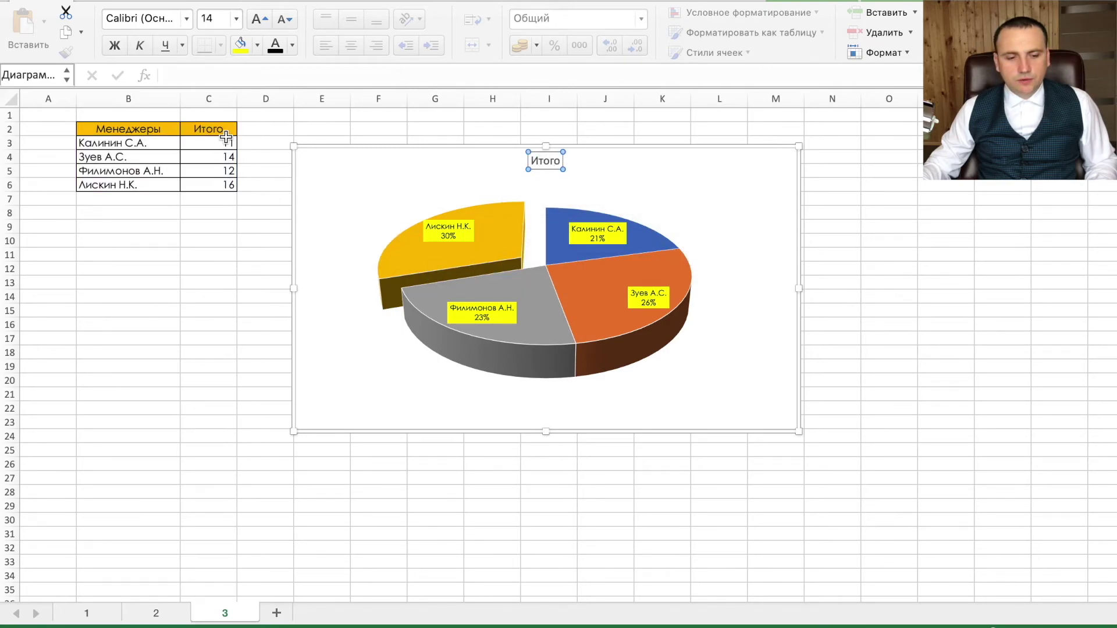
{"action": "left_click", "coordinate": [253, 76]}
{"action": "type", "text": "Процентные показатели продаж"}
{"action": "key", "text": "Return"}
{"action": "left_click", "coordinate": [700, 149]}
{"action": "left_click", "coordinate": [560, 163]}
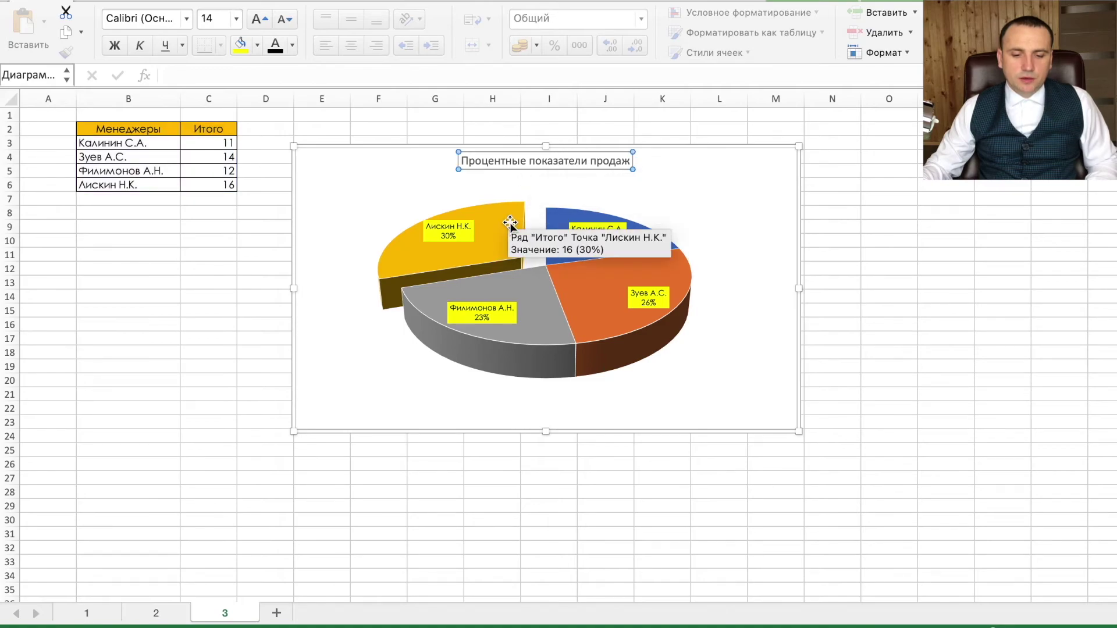
{"action": "left_click", "coordinate": [494, 220]}
{"action": "left_click", "coordinate": [497, 216]}
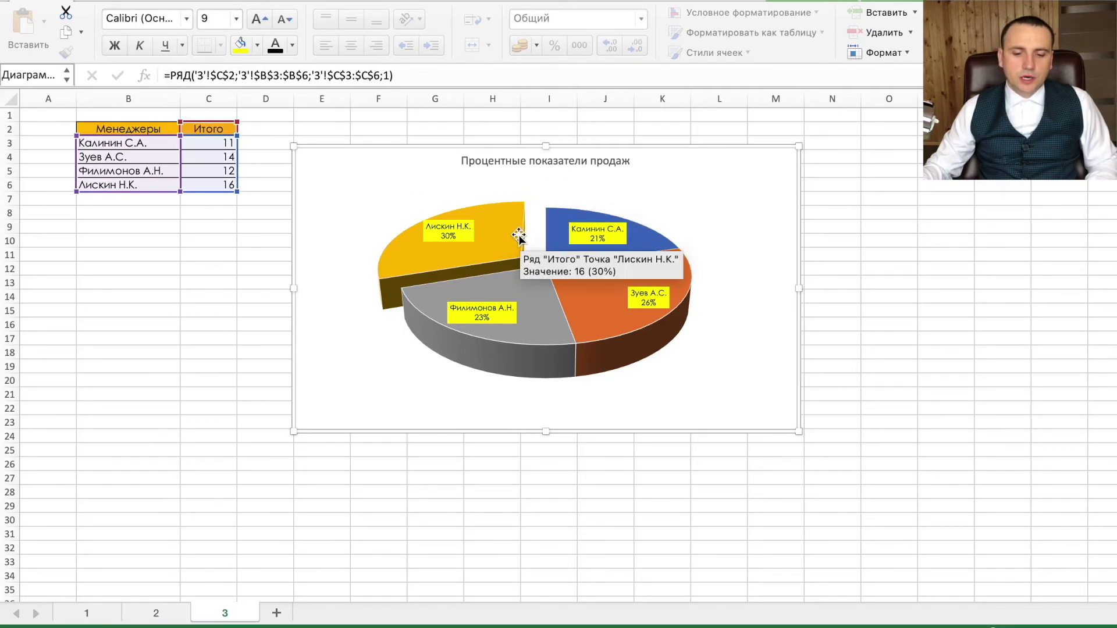
{"action": "left_click", "coordinate": [605, 232]}
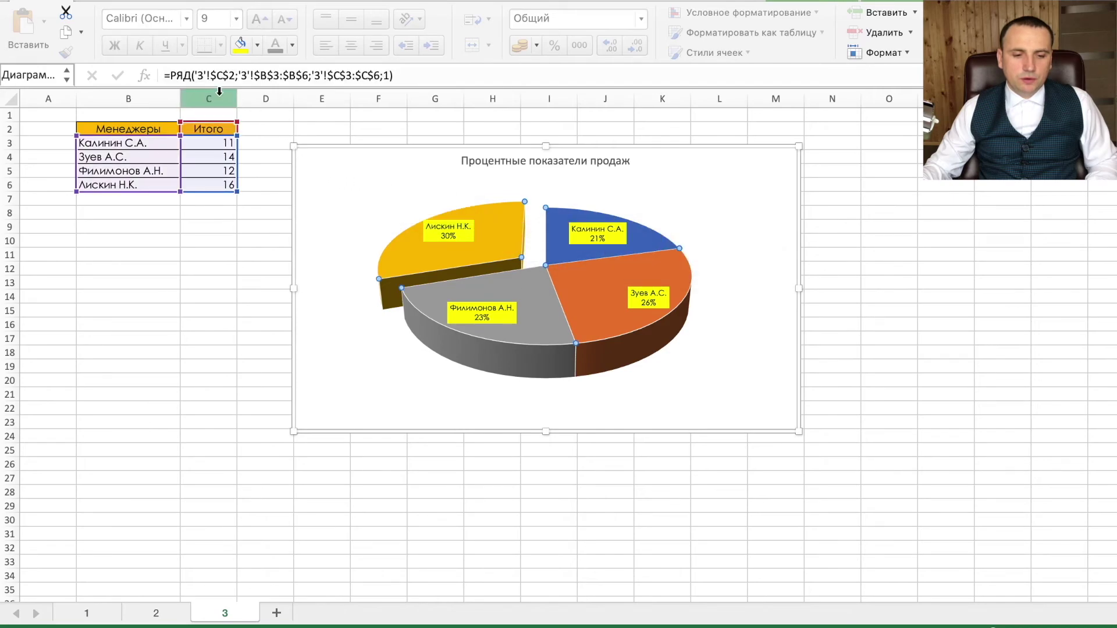
- Fill all the pie slices light grey
{"action": "left_click", "coordinate": [257, 45]}
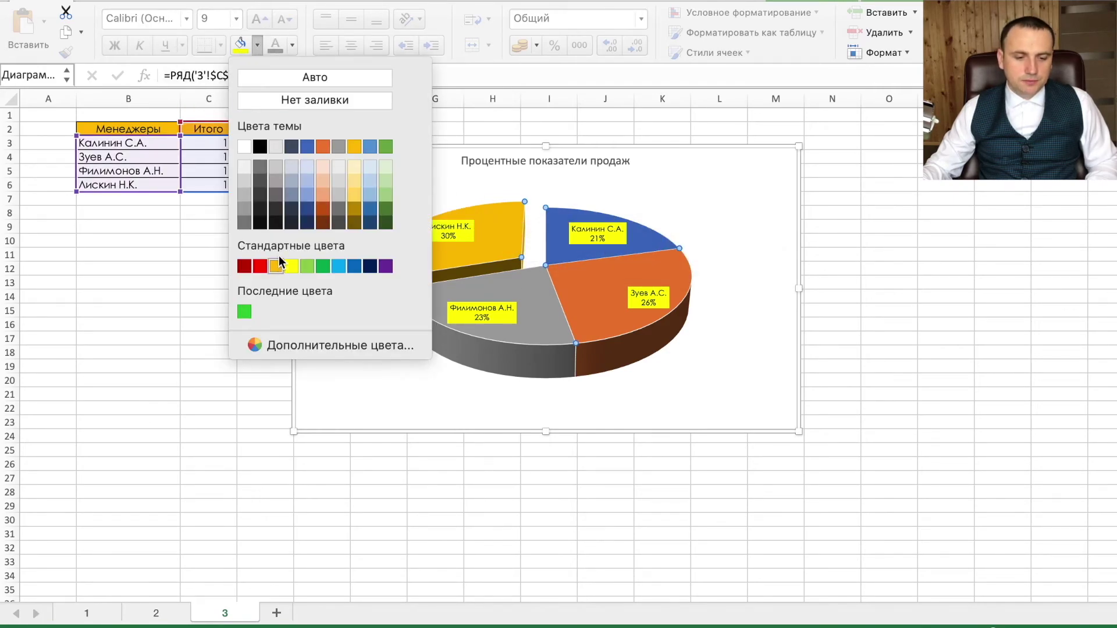
{"action": "left_click", "coordinate": [245, 181]}
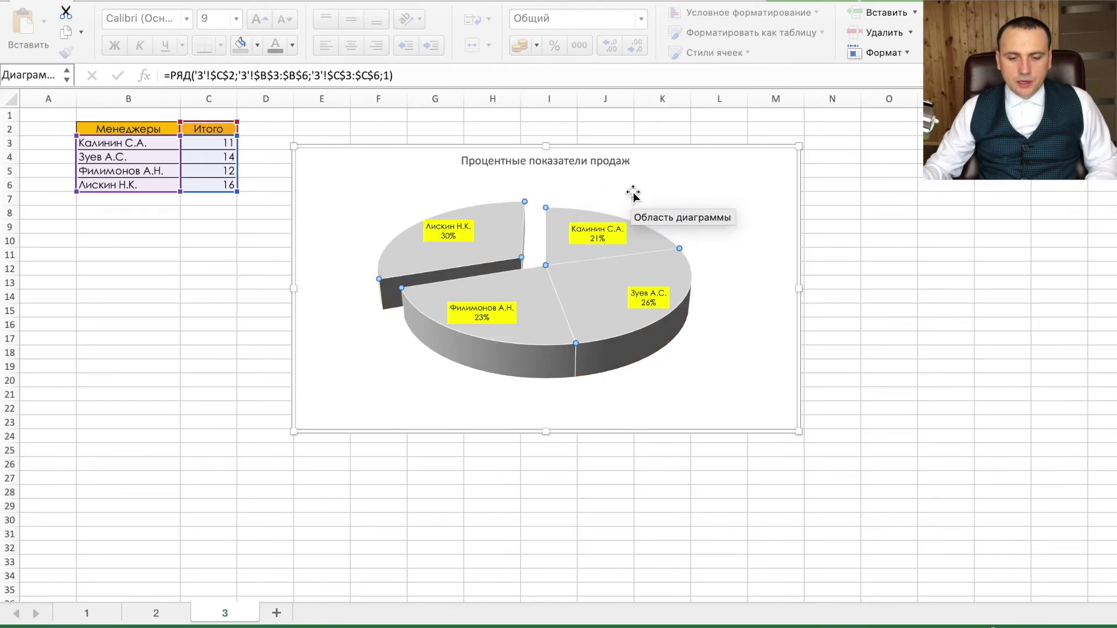
{"action": "left_click", "coordinate": [582, 214]}
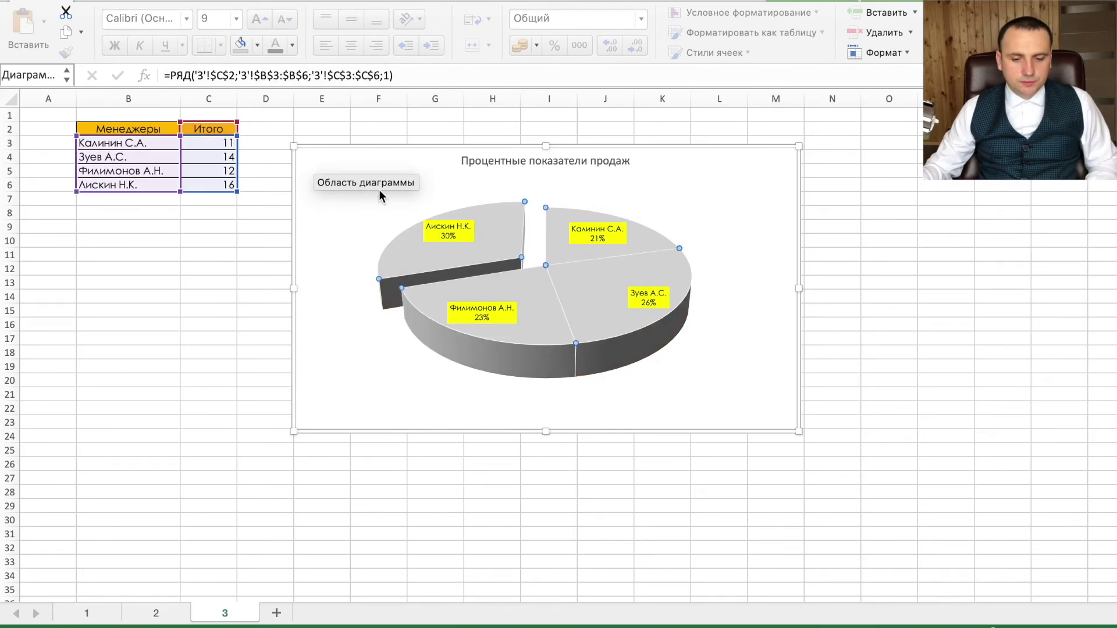
{"action": "left_click", "coordinate": [474, 236]}
{"action": "left_click", "coordinate": [257, 45]}
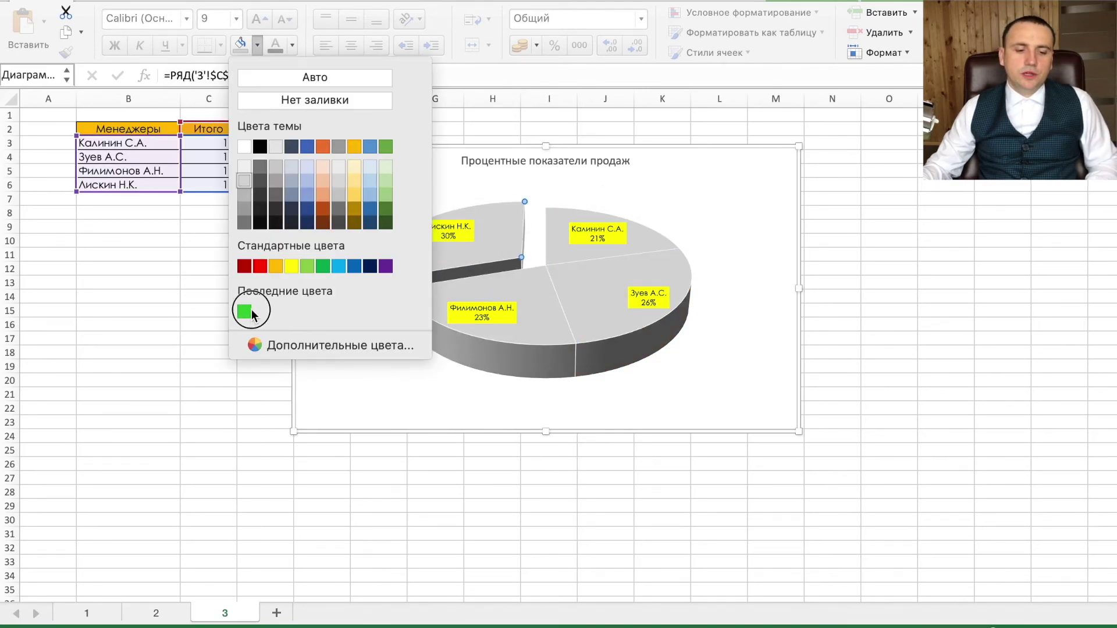
{"action": "left_click", "coordinate": [245, 312]}
{"action": "left_click", "coordinate": [717, 202]}
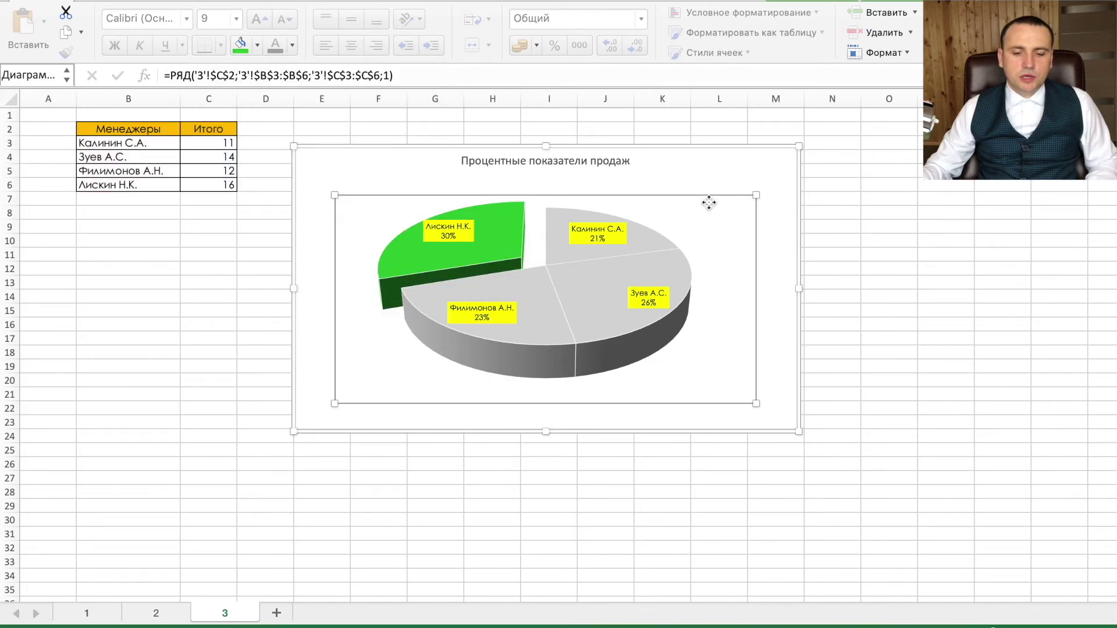
- Set the chart title font to Century Gothic
{"action": "left_click", "coordinate": [721, 191]}
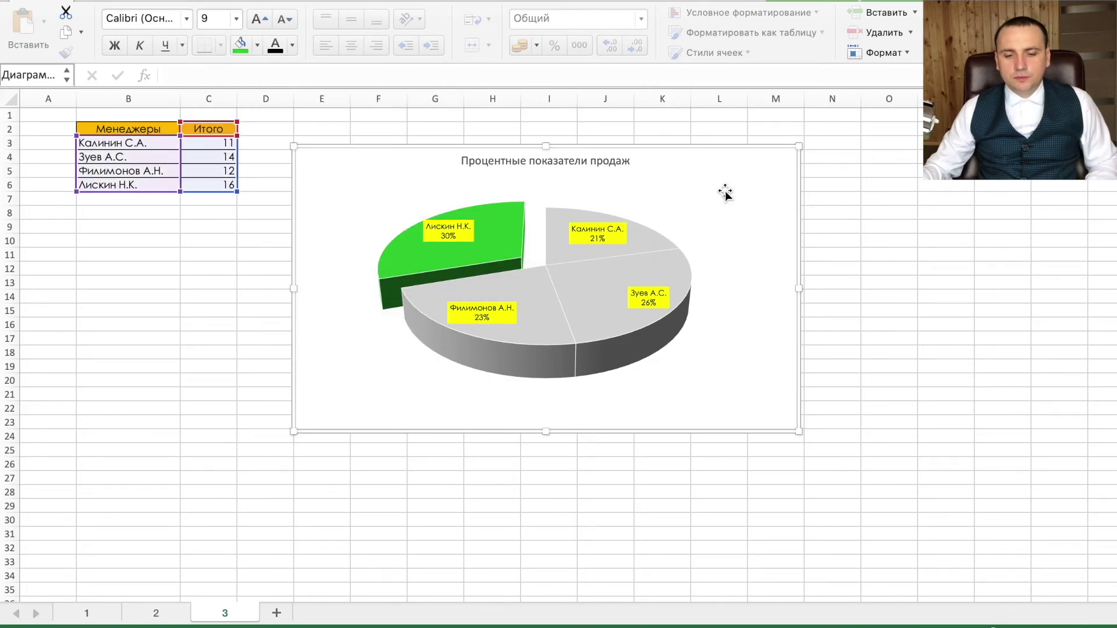
{"action": "left_click", "coordinate": [186, 18]}
{"action": "left_click", "coordinate": [509, 175]}
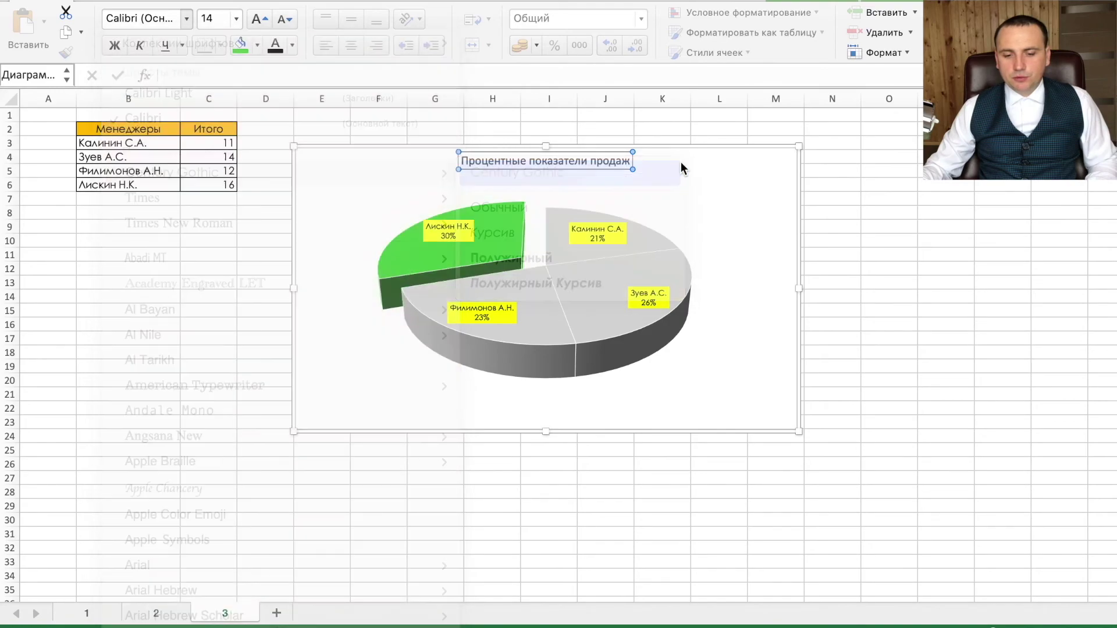
{"action": "left_click", "coordinate": [881, 198]}
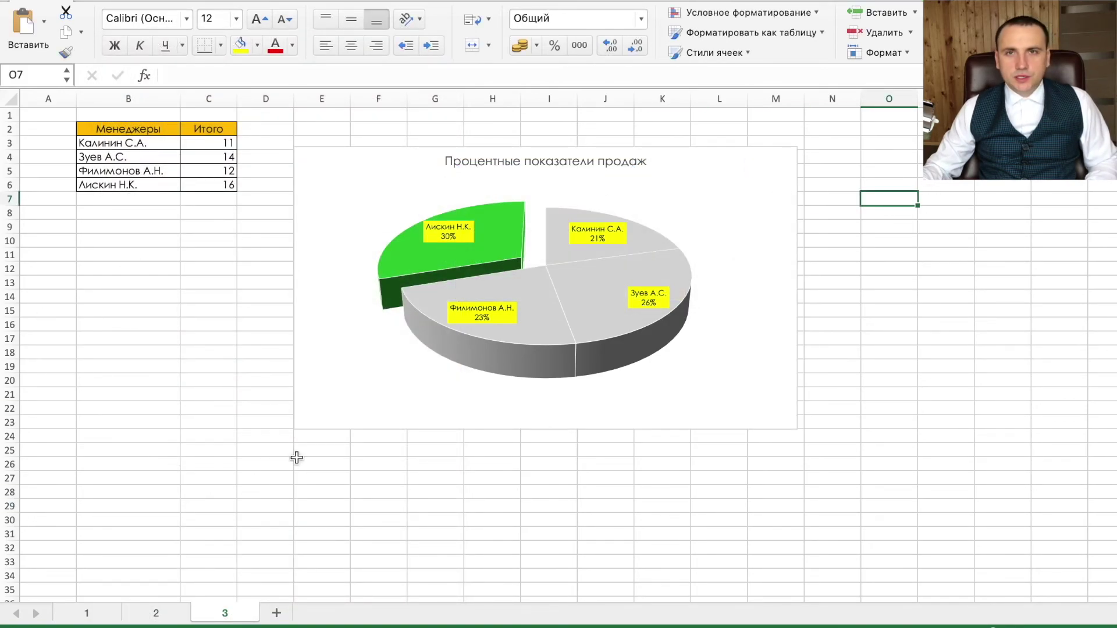
{"action": "left_click", "coordinate": [76, 616]}
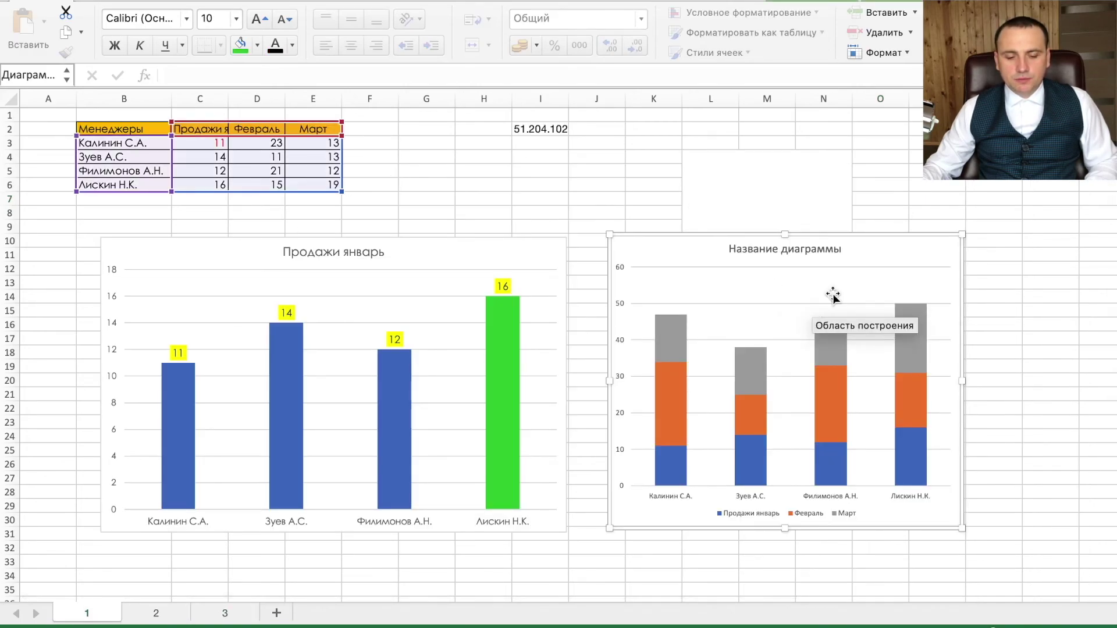
{"action": "left_click", "coordinate": [154, 612]}
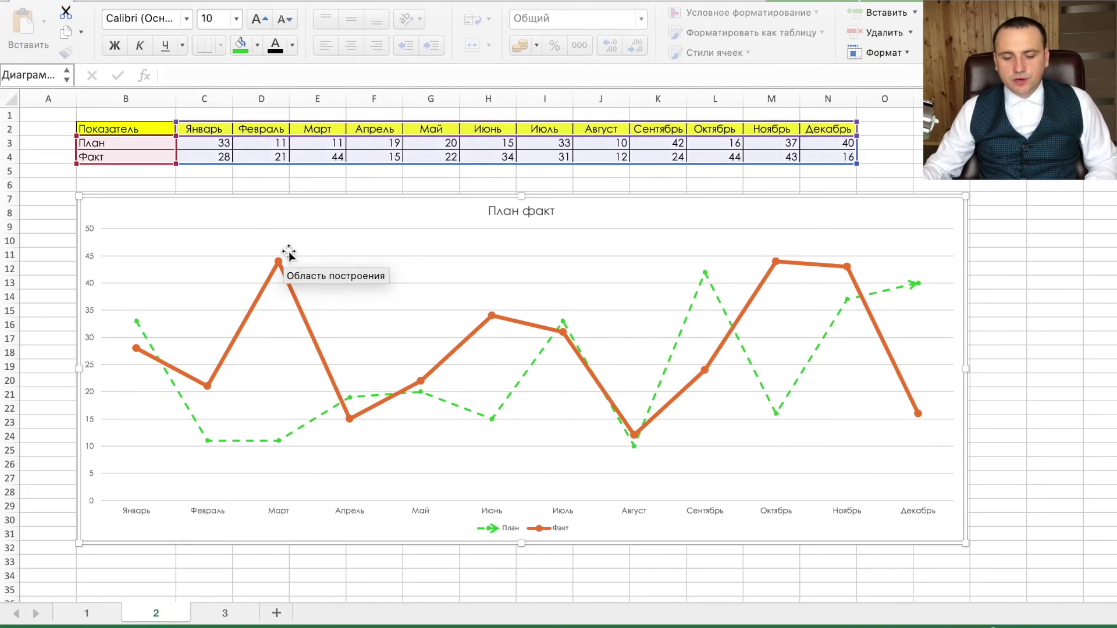
{"action": "left_click", "coordinate": [226, 613]}
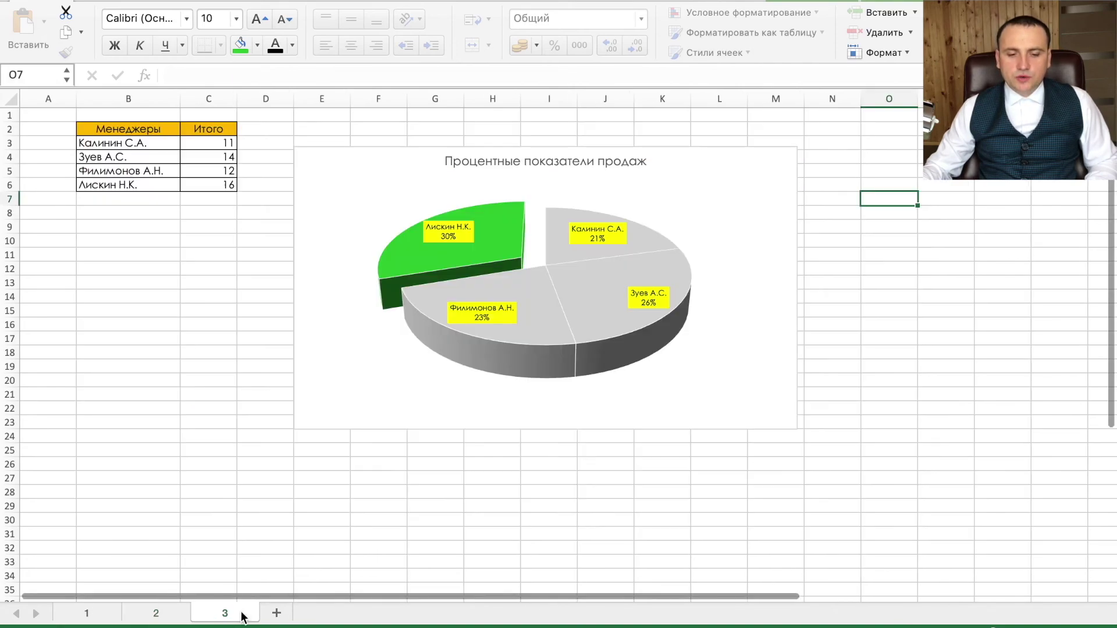